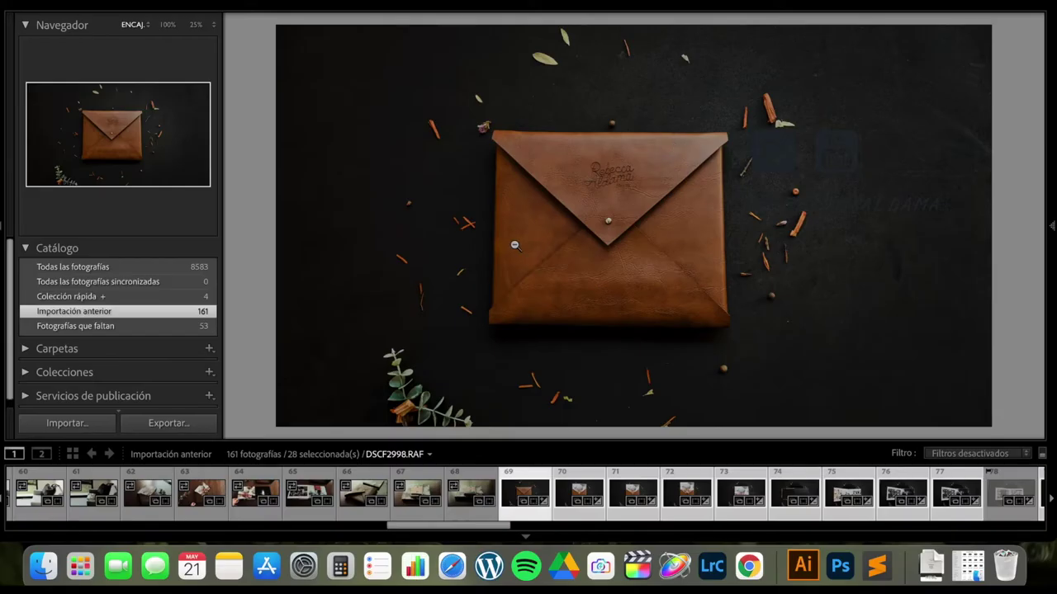
Step: Hide Lightroom's side panel and review the photobook shots up to the closed envelope photo, then bring up Finder
click(2, 225)
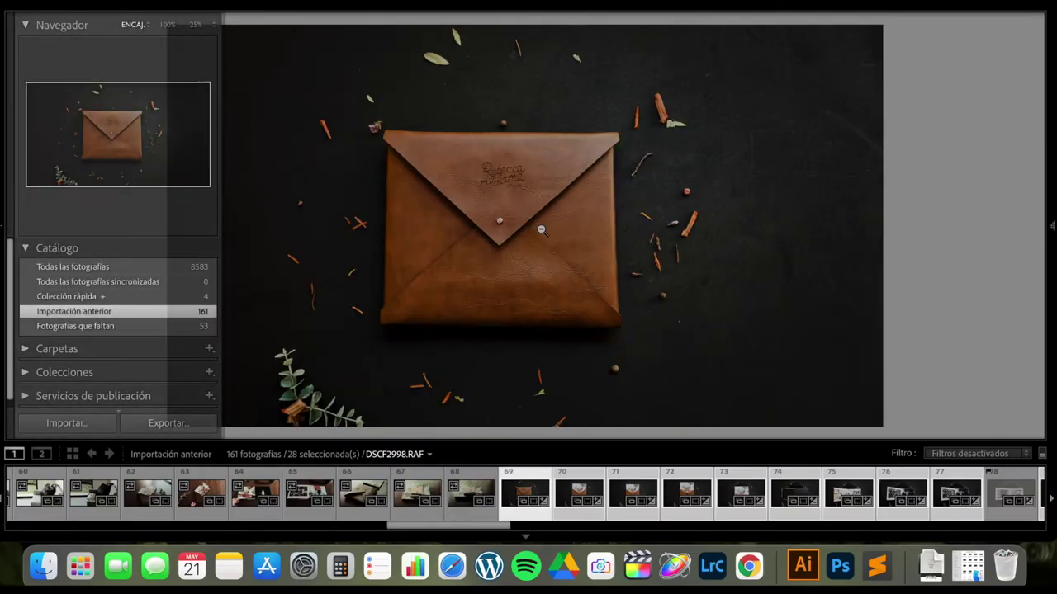
key(Right)
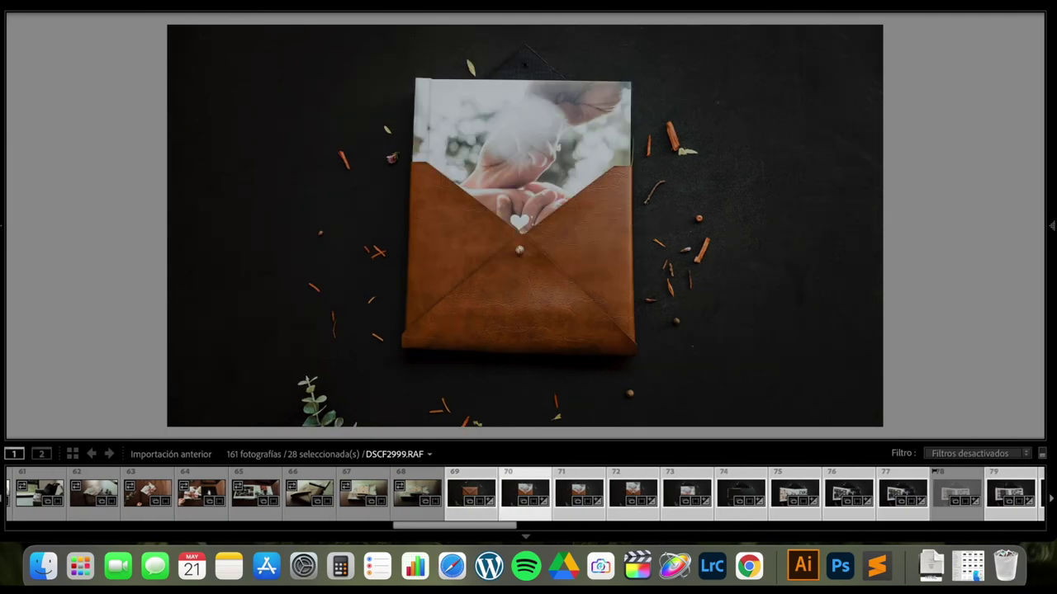
key(Right)
key(Right)
key(Right)
key(Right)
key(Right)
key(Right)
key(Right)
key(Right)
key(Right)
key(Right)
key(Right)
key(Right)
key(Right)
key(Right)
key(Right)
key(Right)
key(Right)
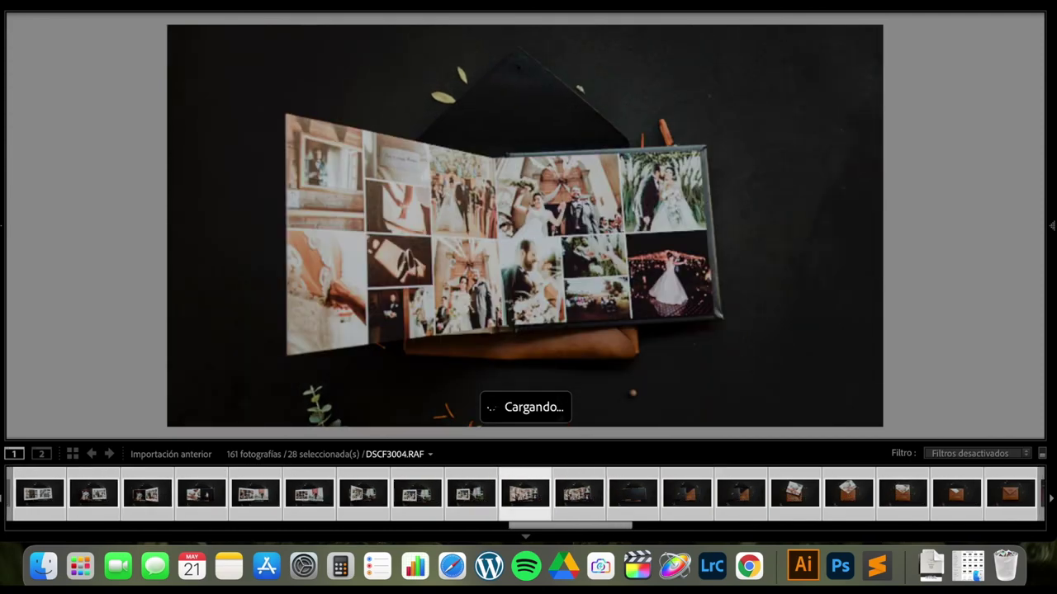
key(Right)
key(Right)
key(Right)
key(Right)
key(Right)
key(Right)
key(Left)
key(Left)
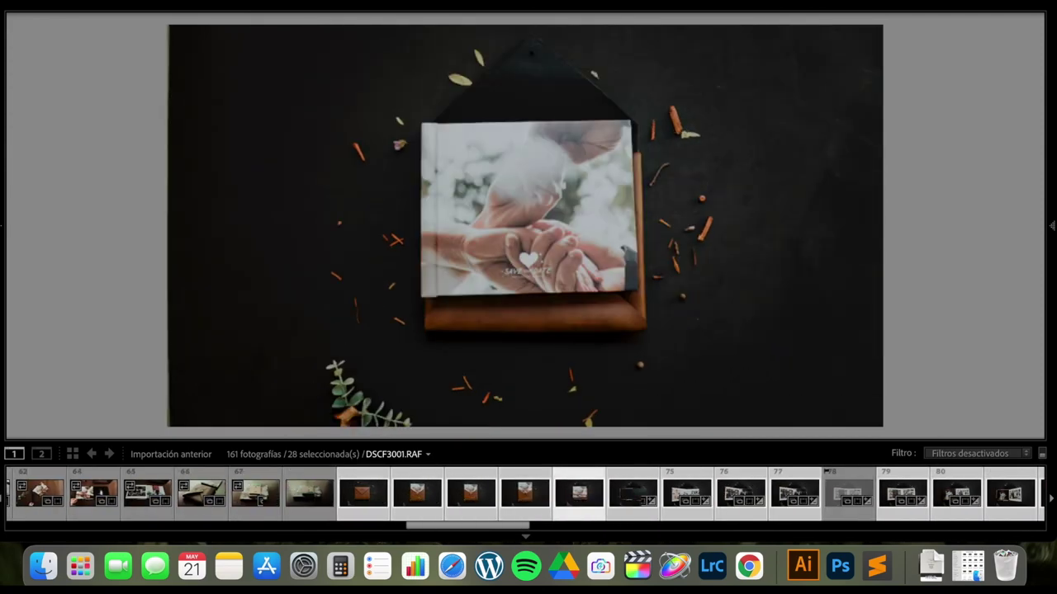
key(Left)
key(Left)
key(Left)
key(Left)
key(Right)
key(Right)
key(Right)
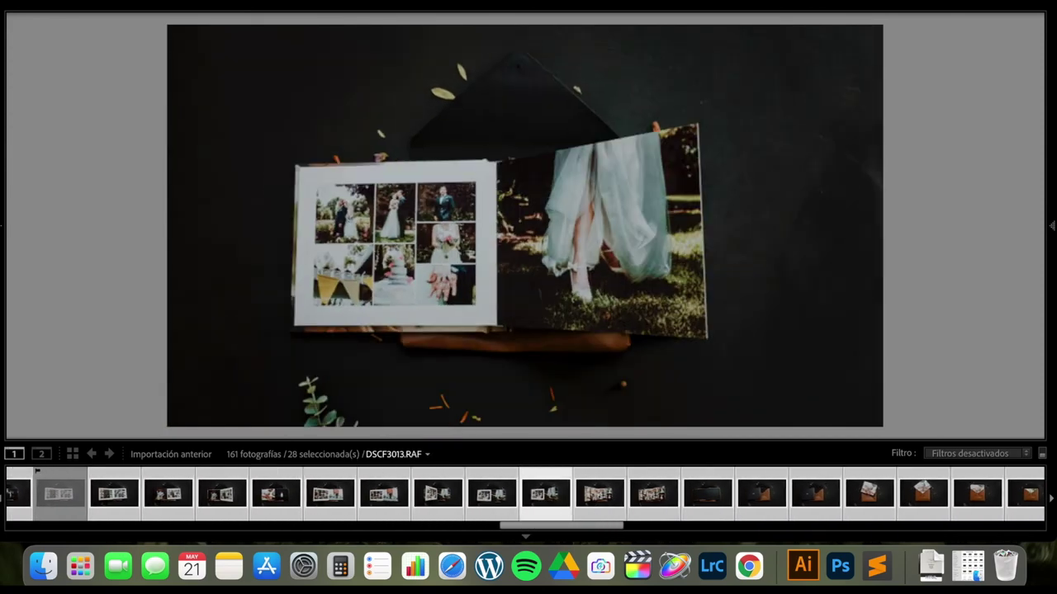
key(Right)
key(Right)
key(Right)
key(Right)
key(Right)
key(Right)
key(Right)
key(Right)
key(Right)
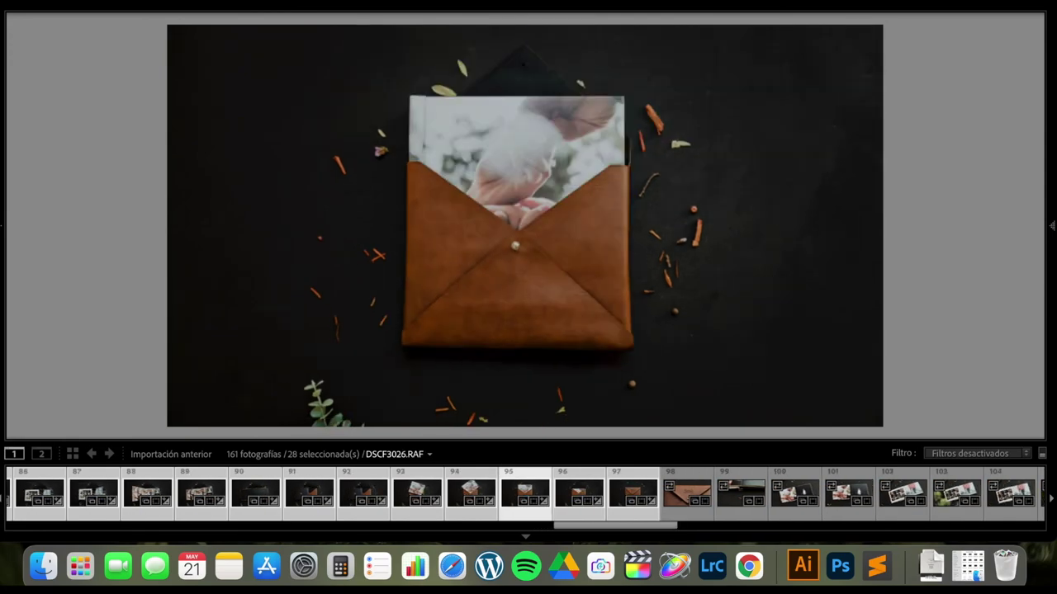
key(Right)
key(Right)
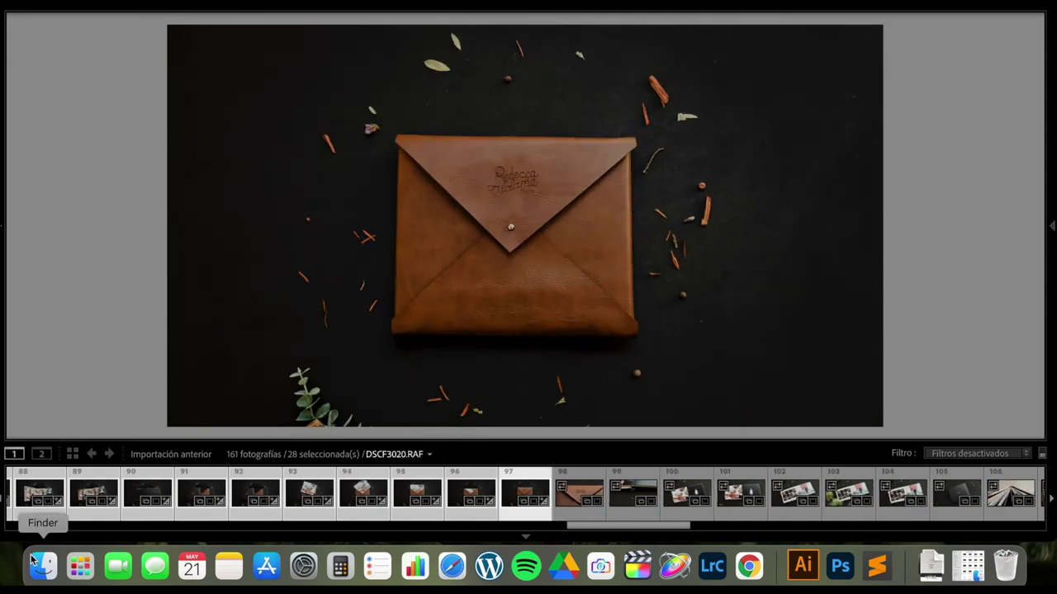
click(32, 560)
scroll(441, 278, up, 3)
Step: Minimize Lightroom, check the PHOTOBOOK VIDEO JPGs and two .aac tracks, and launch Giftr
scroll(441, 279, down, 3)
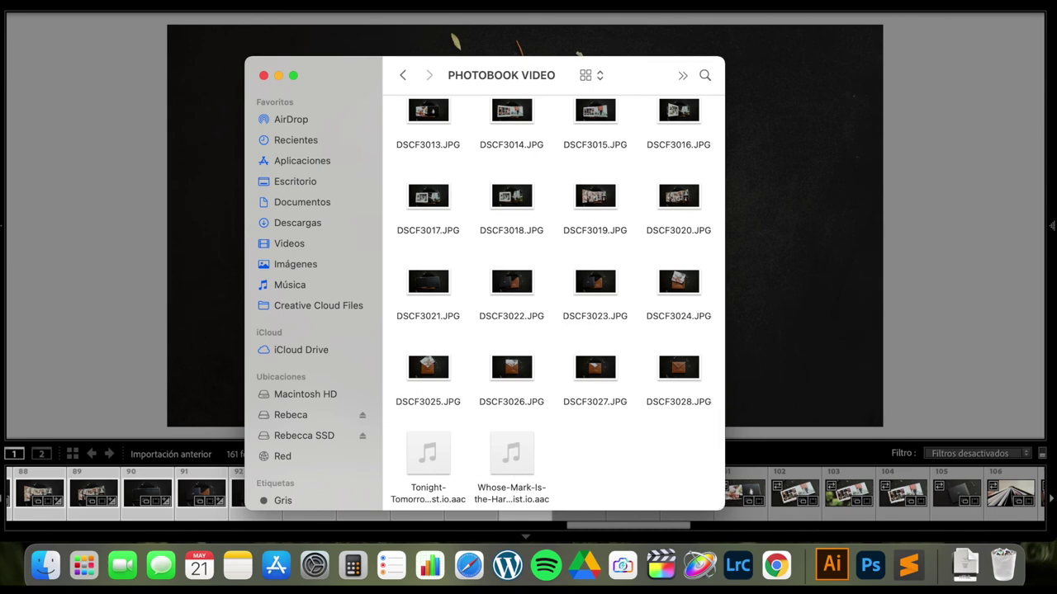
key(super+m)
drag(359, 72, 355, 46)
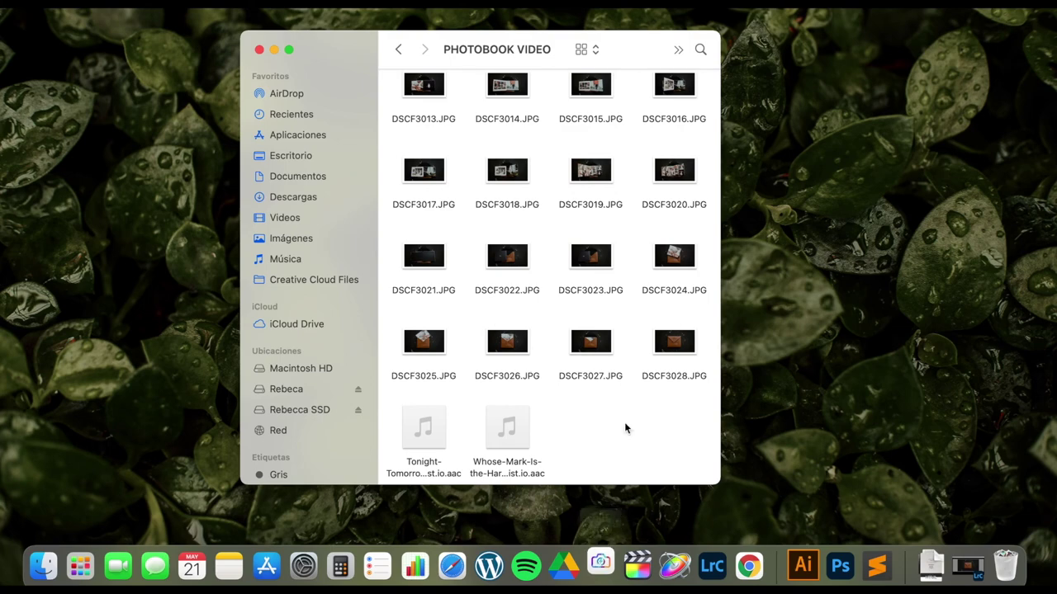
scroll(566, 339, up, 5)
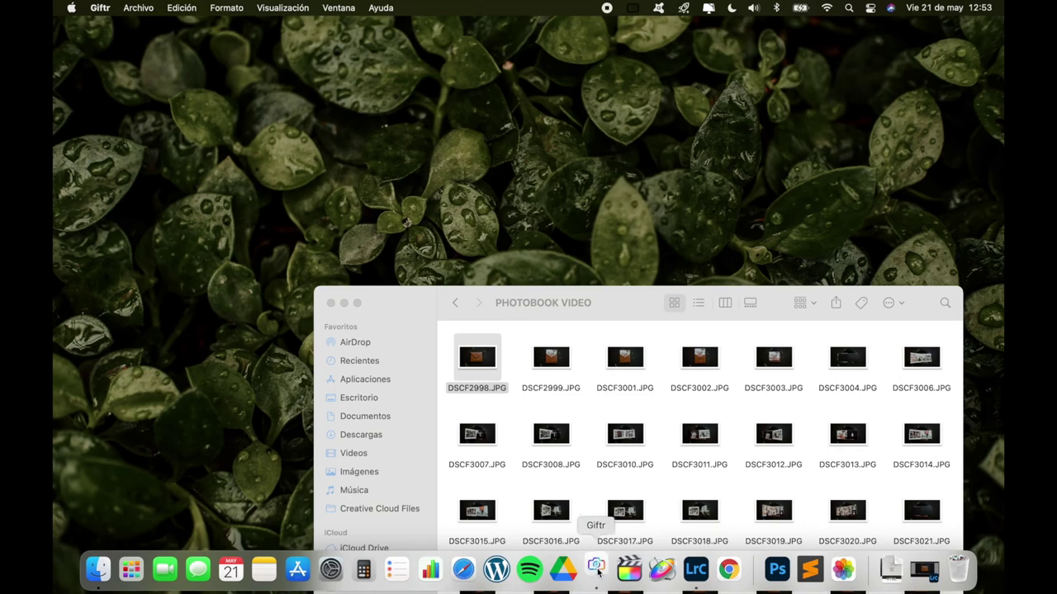
click(596, 570)
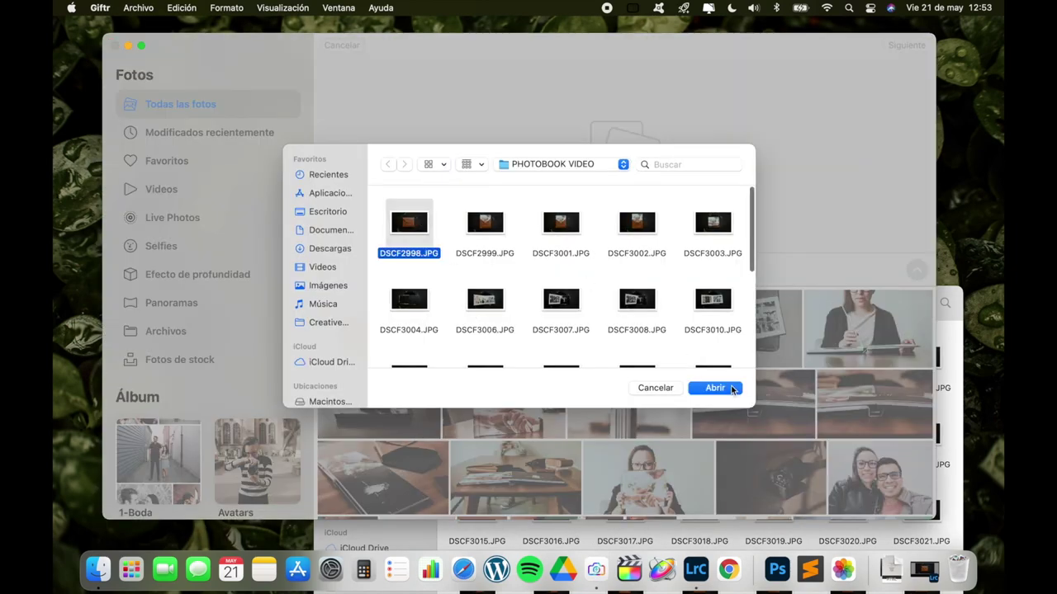
Step: Import the DSCF photobook JPGs from PHOTOBOOK VIDEO into Giftr's frame strip and continue to the preview
click(731, 389)
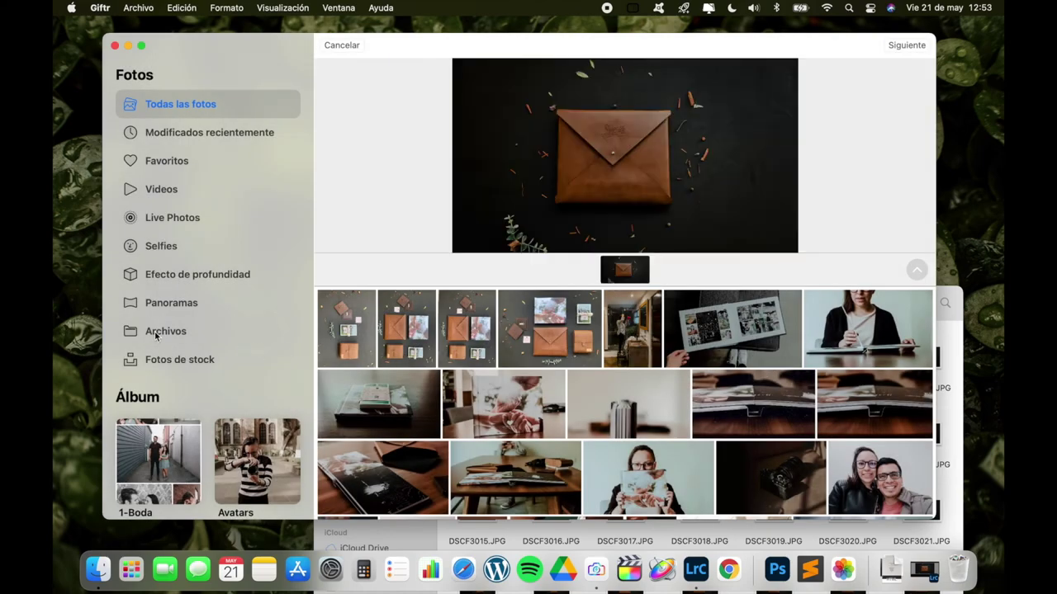
click(155, 334)
click(486, 224)
shift+click(637, 217)
click(731, 387)
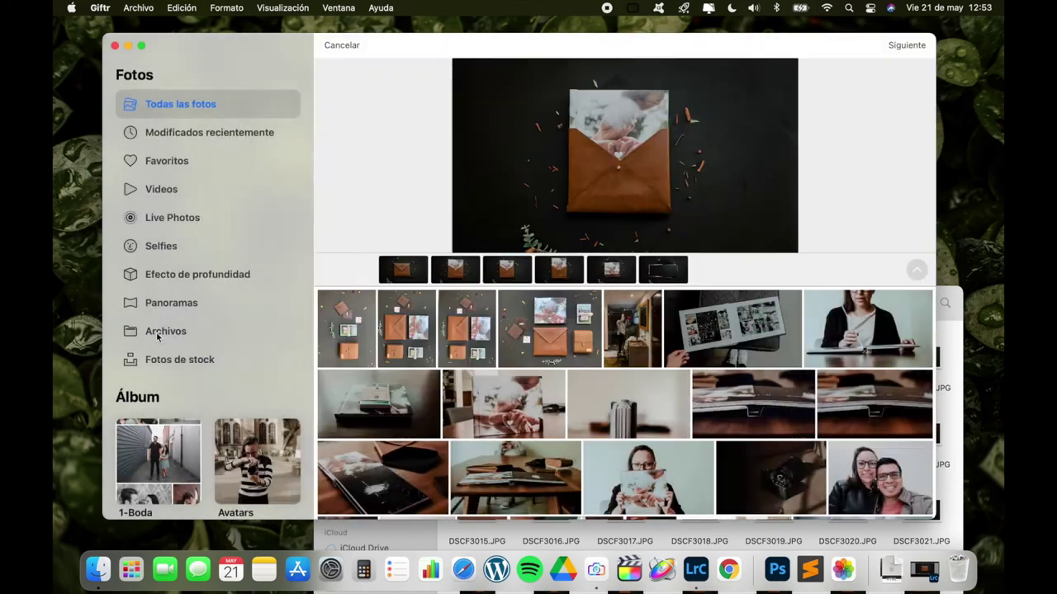
click(166, 331)
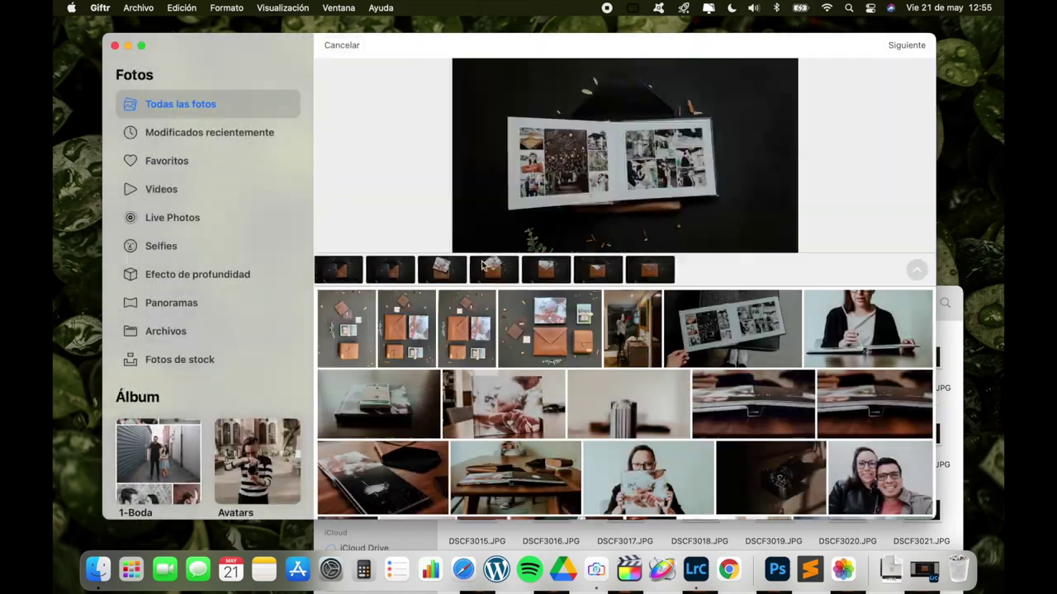
click(906, 45)
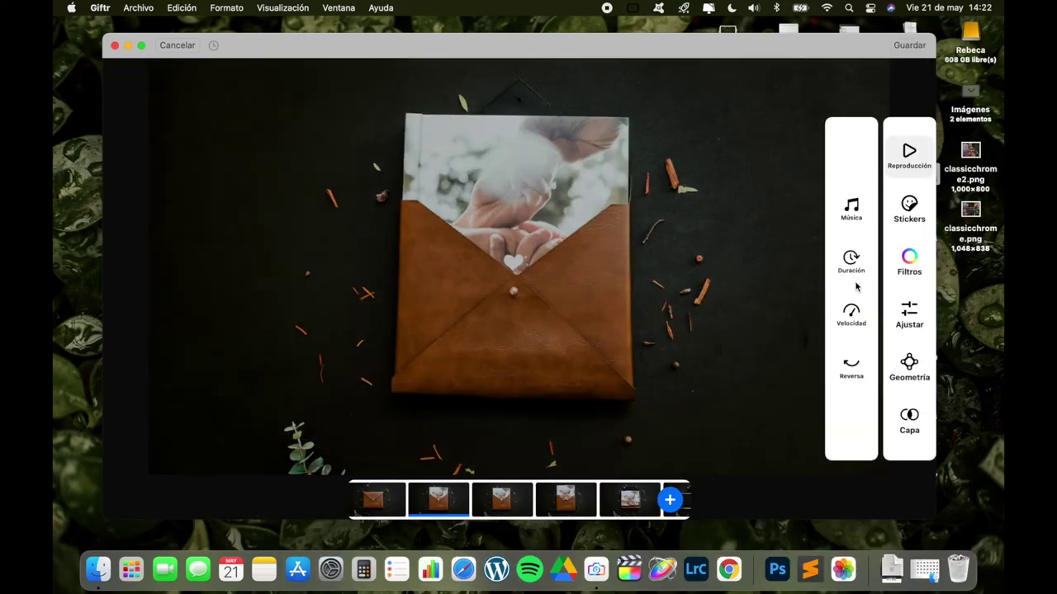
Step: Try playback speeds between 3 and 7 fps, then confirm the animation speed at 5 fps
click(863, 314)
drag(542, 490, 577, 484)
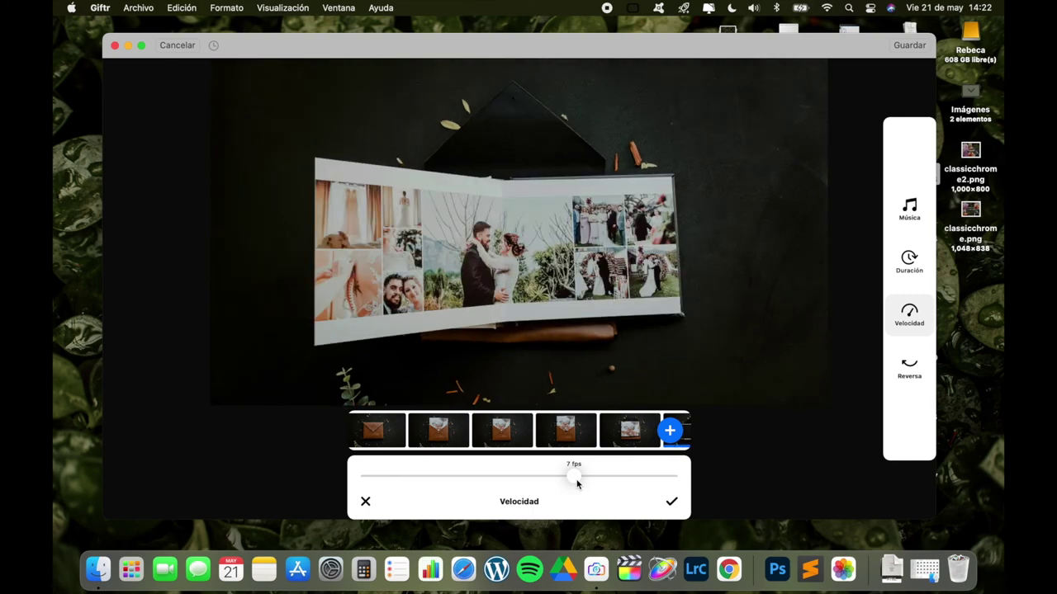
drag(577, 485, 472, 483)
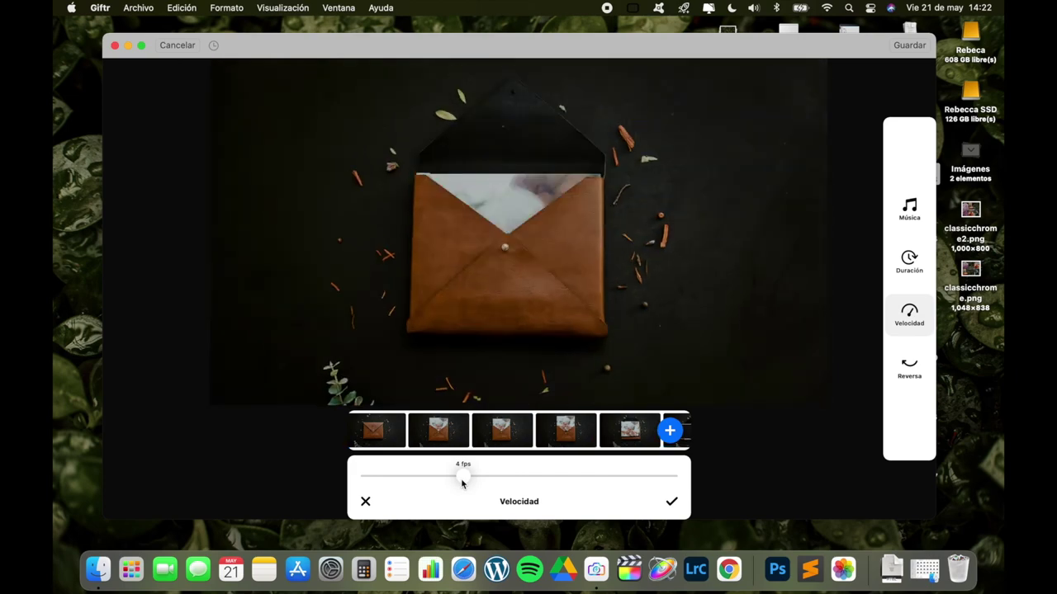
drag(463, 484, 579, 490)
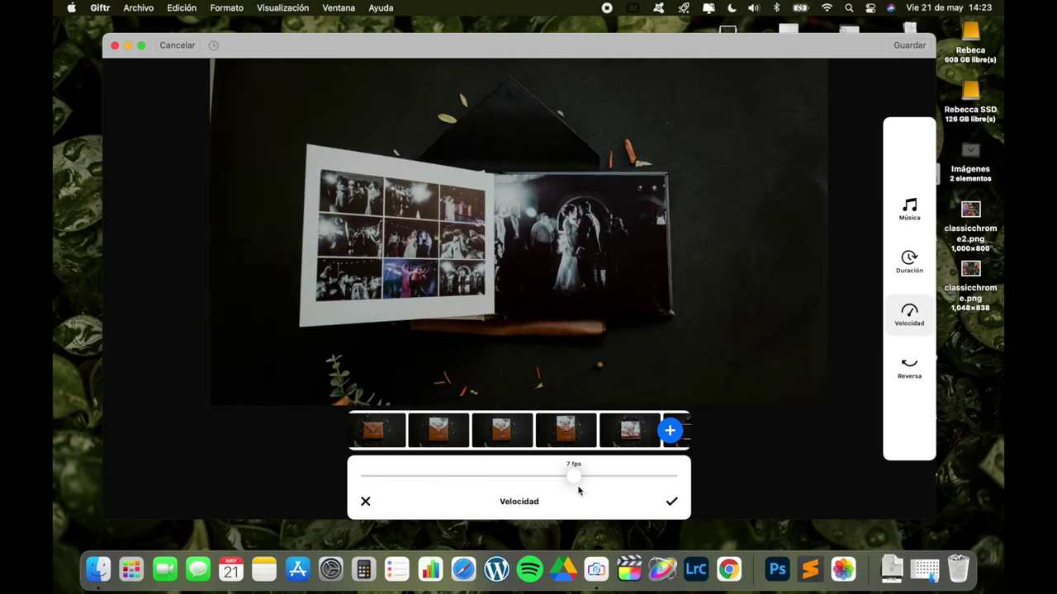
scroll(575, 428, right, 2)
scroll(576, 428, right, 2)
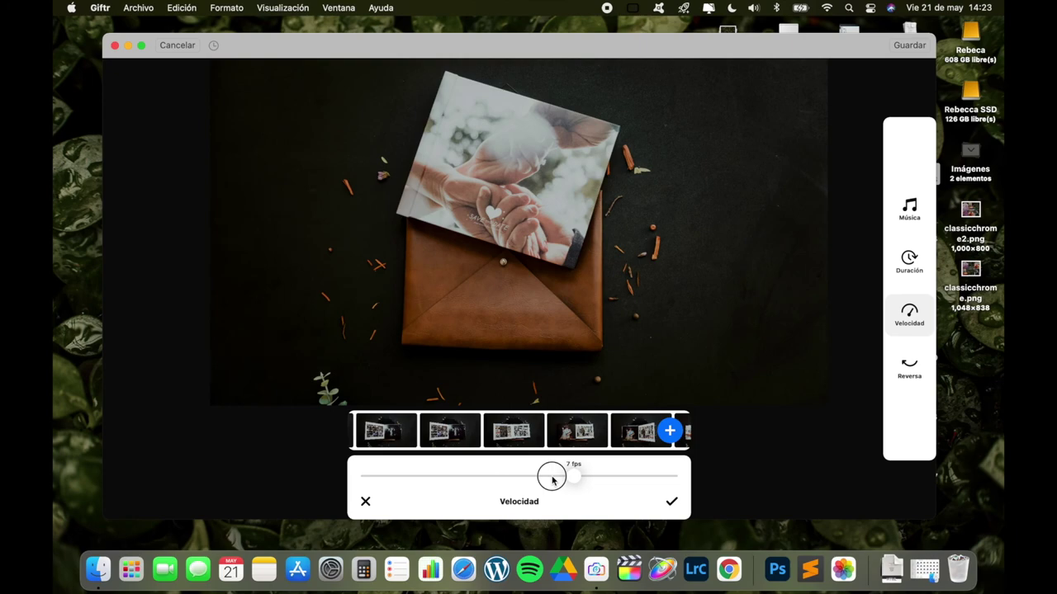
drag(553, 480, 526, 482)
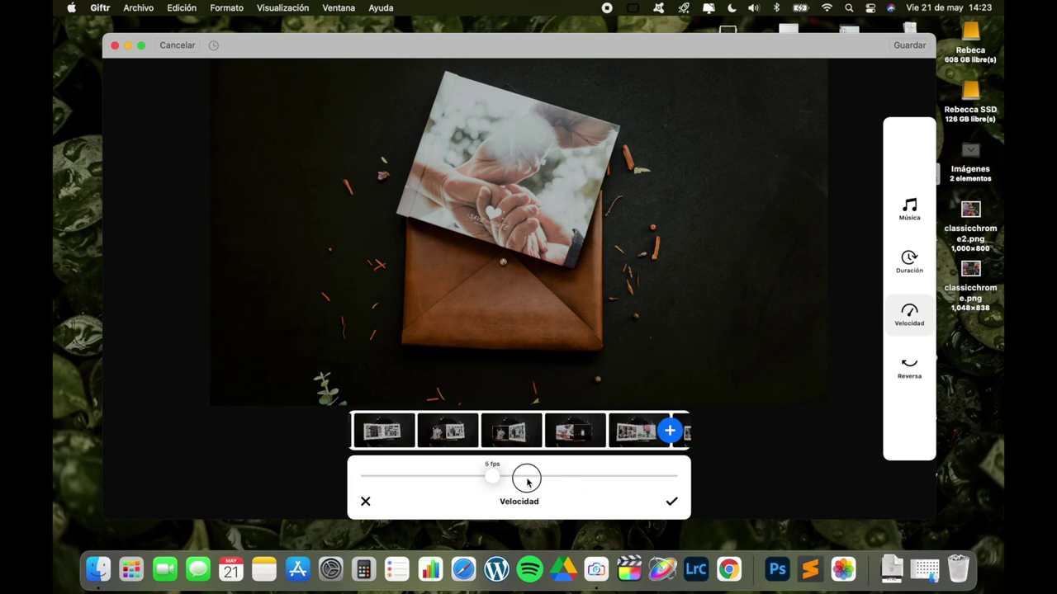
drag(526, 482, 446, 477)
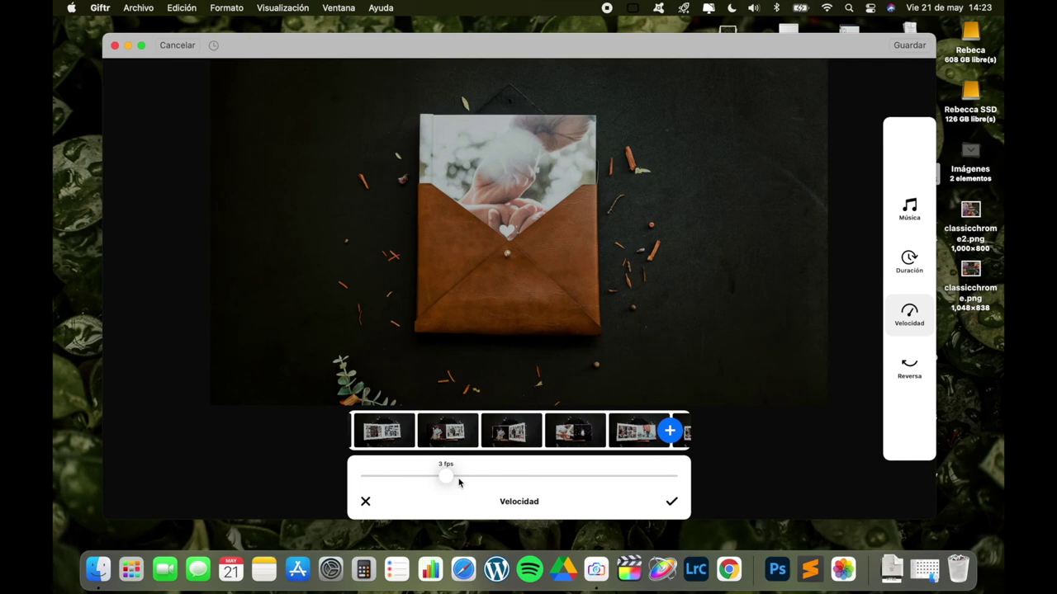
drag(459, 483, 499, 479)
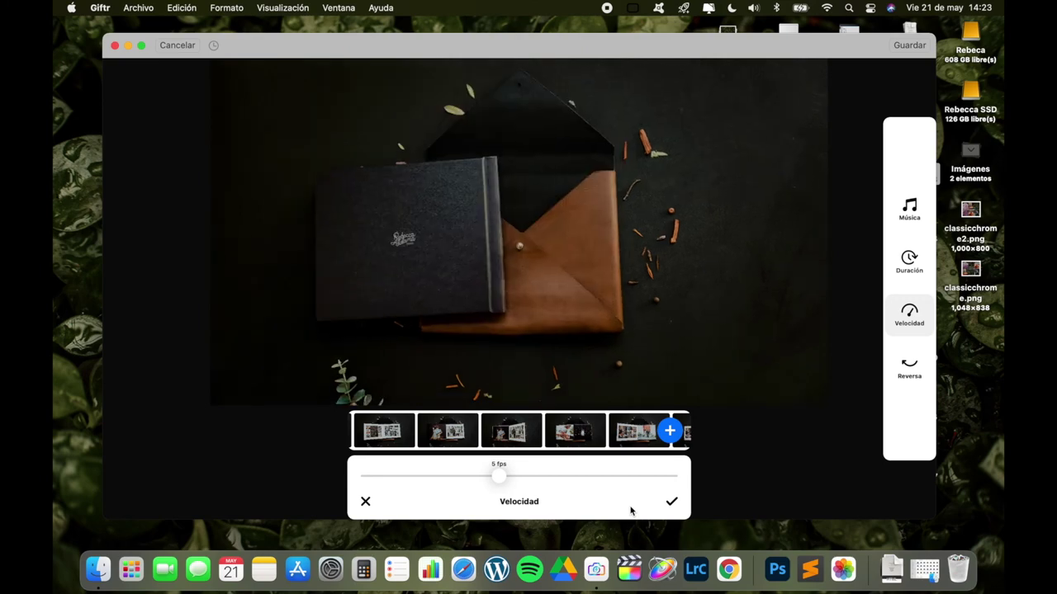
click(673, 505)
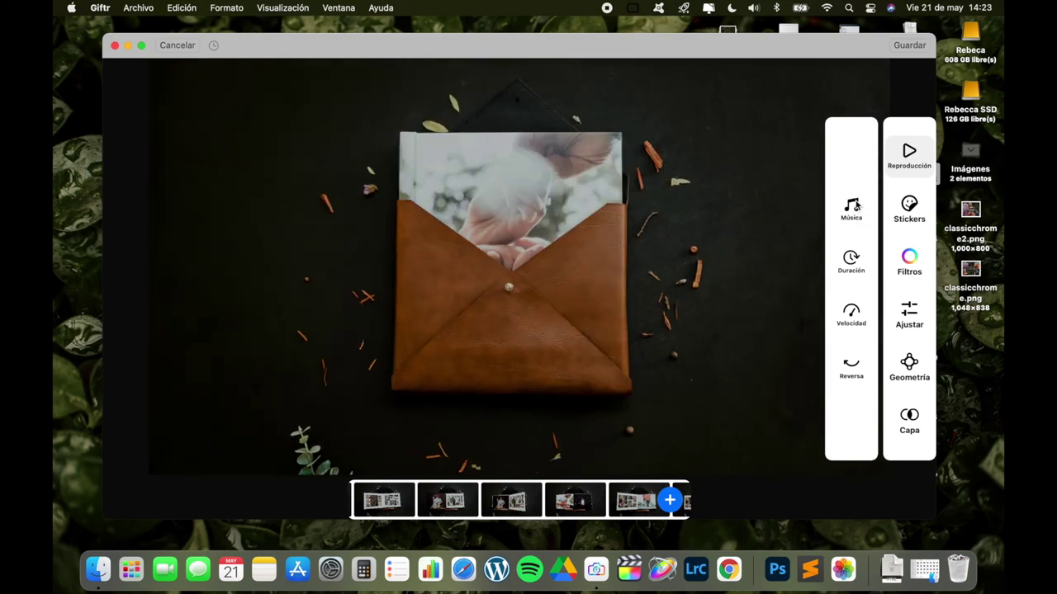
Step: Audition both .aac tracks in PHOTOBOOK VIDEO and use the second, Whose-Mark, as the soundtrack
click(853, 208)
scroll(598, 463, right, 10)
scroll(598, 467, right, 4)
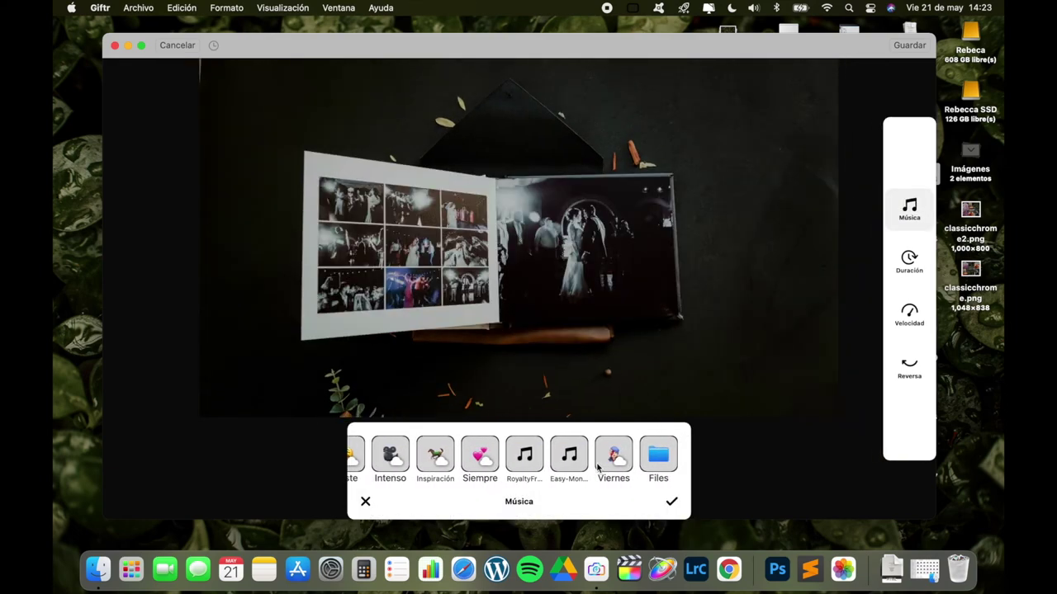
click(659, 455)
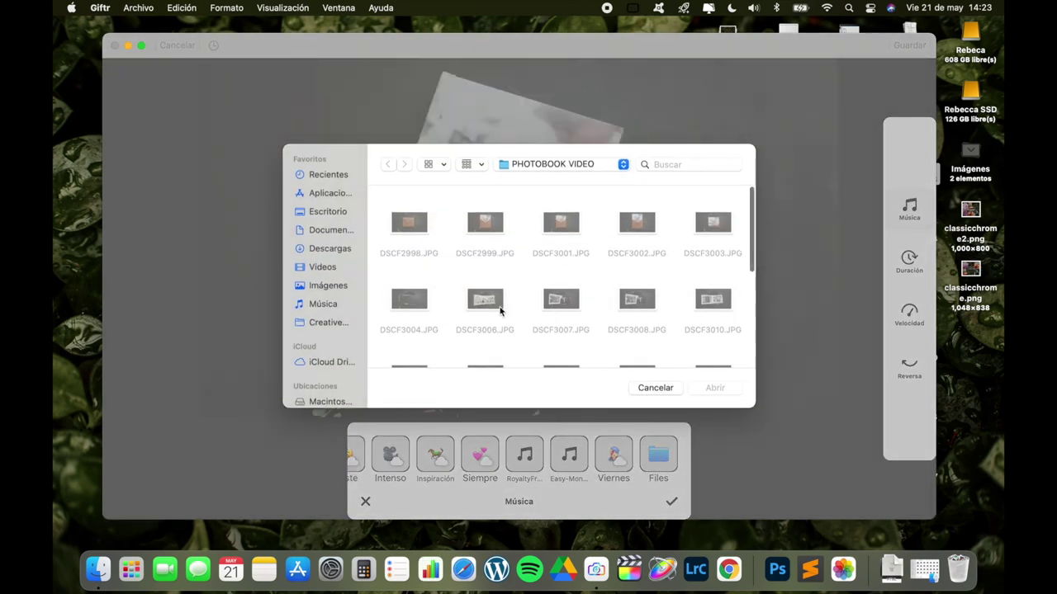
scroll(500, 310, down, 10)
mouse_move(639, 319)
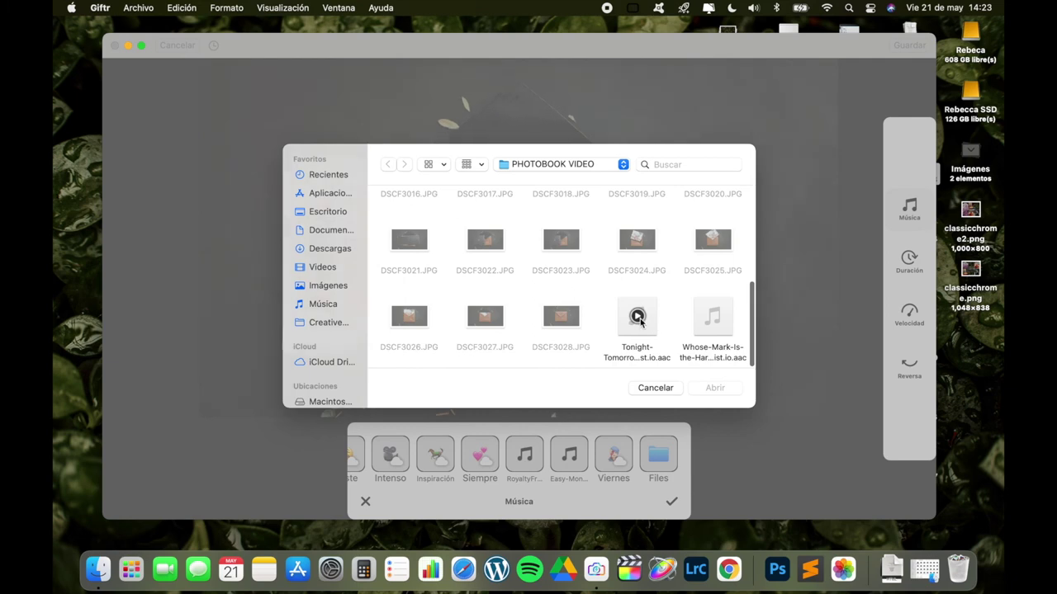
click(639, 319)
key(XF86AudioRaiseVolume)
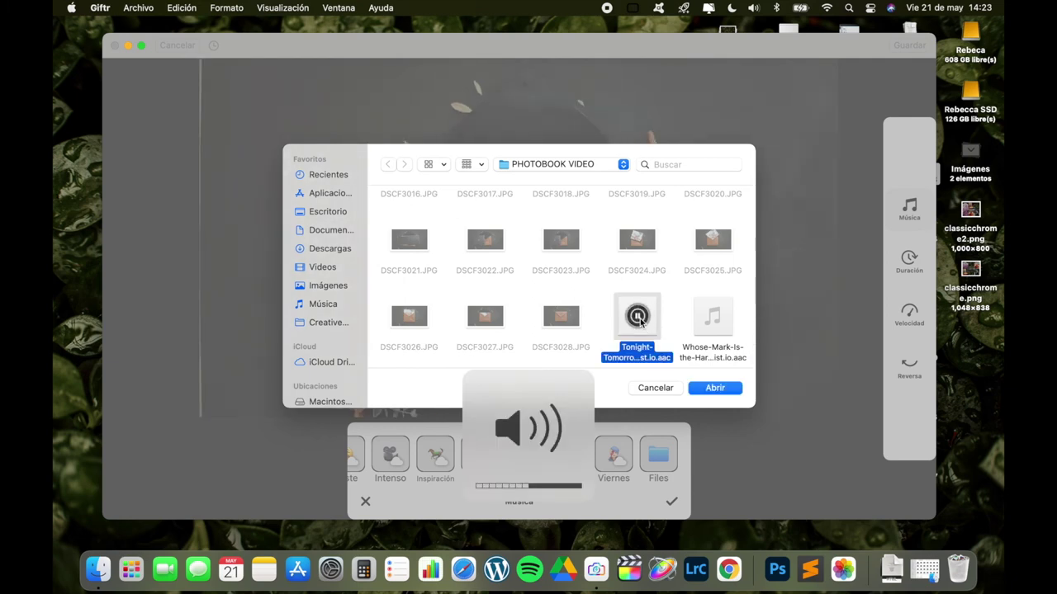
click(713, 316)
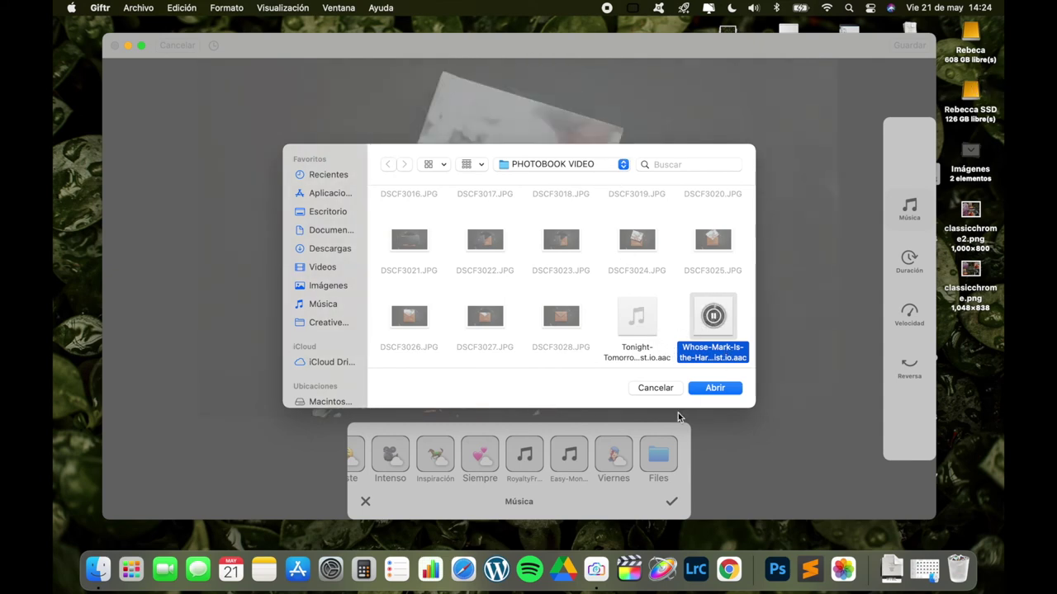
click(724, 389)
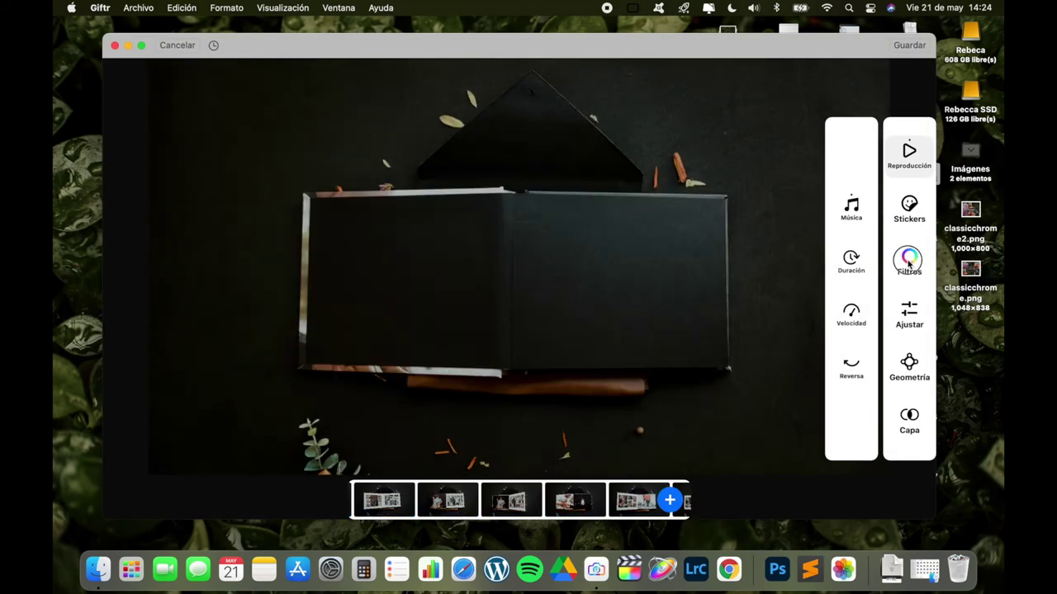
Step: Try the Brixton black-and-white filter, then apply the Fitzrovia filter at +100 intensity
click(909, 258)
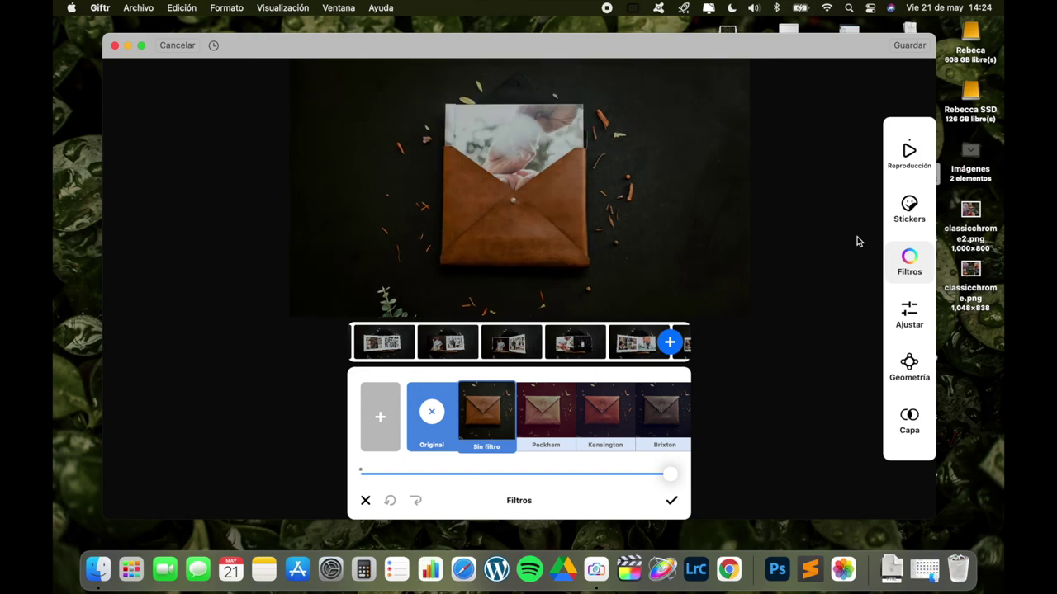
scroll(508, 417, right, 5)
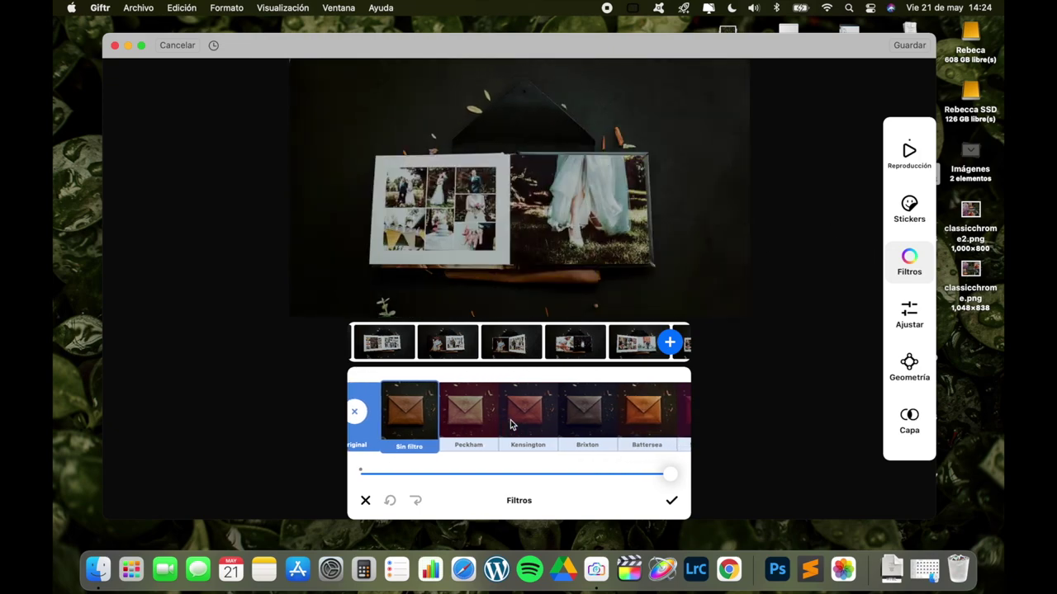
click(508, 415)
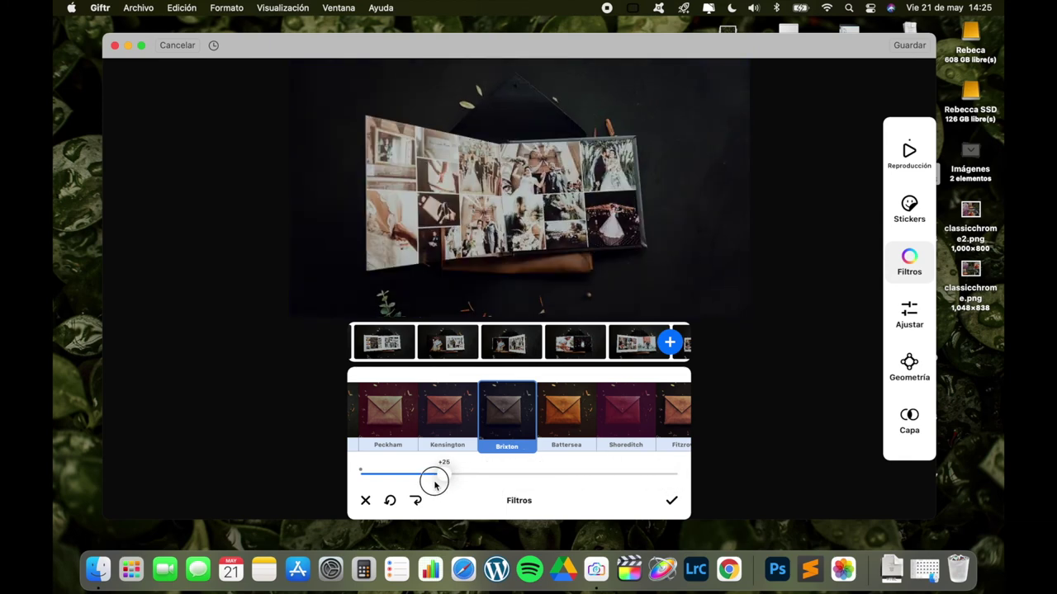
scroll(569, 422, right, 2)
click(575, 423)
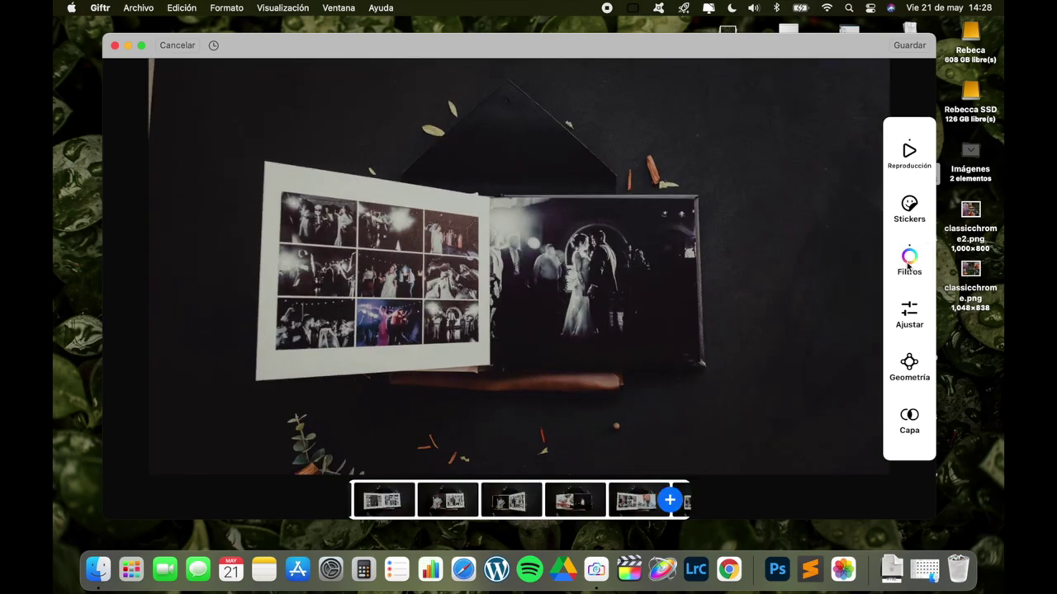
click(909, 314)
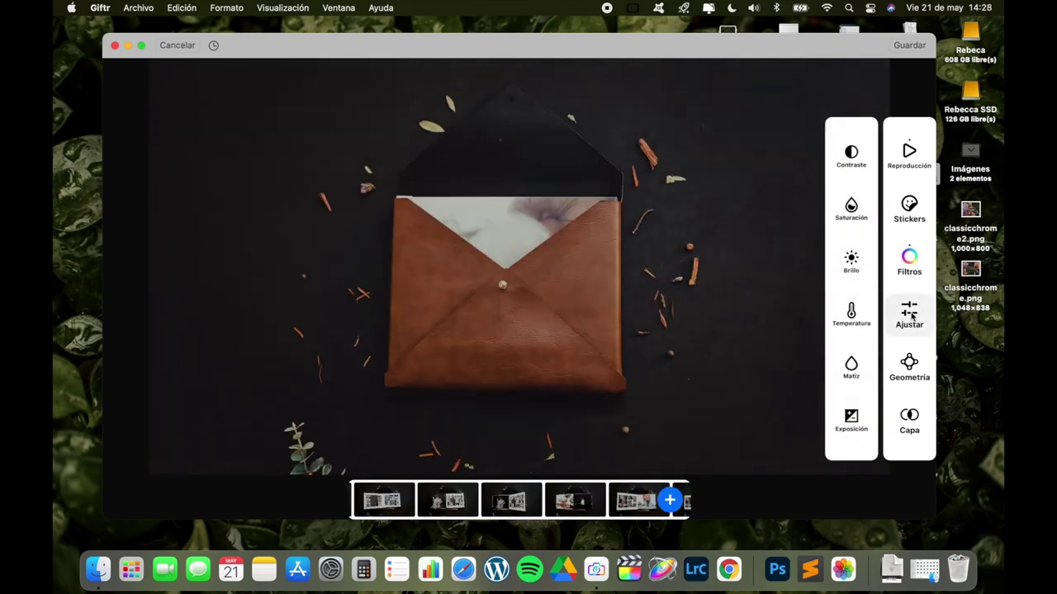
click(850, 158)
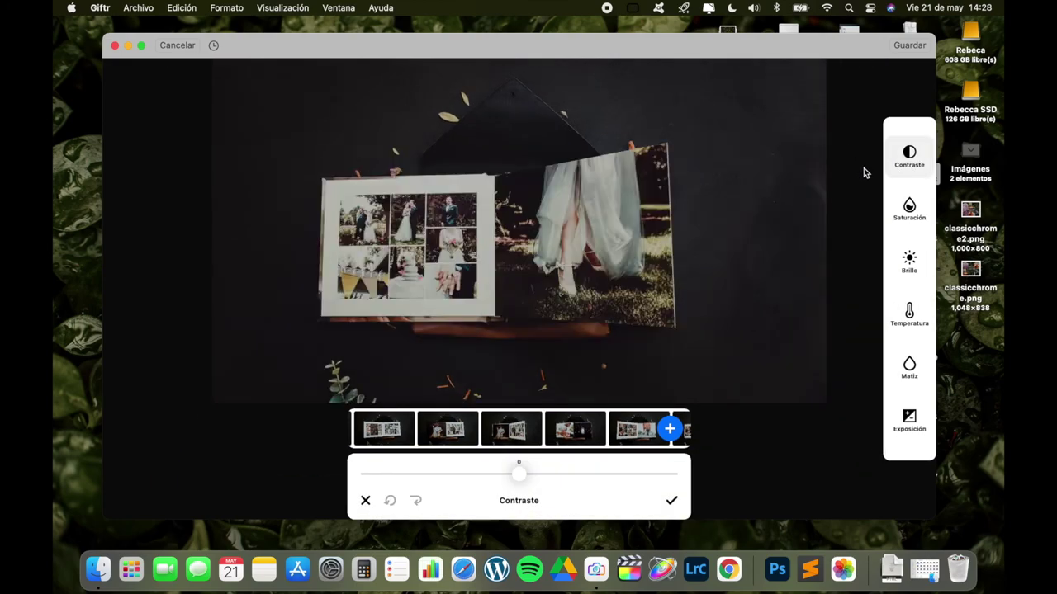
click(904, 209)
click(904, 264)
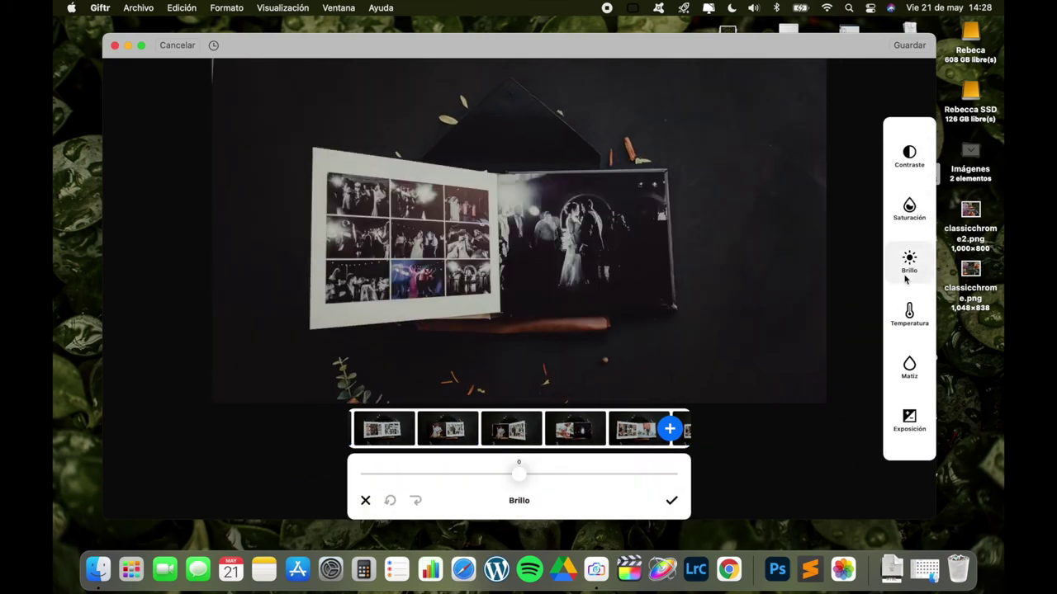
click(907, 318)
click(907, 367)
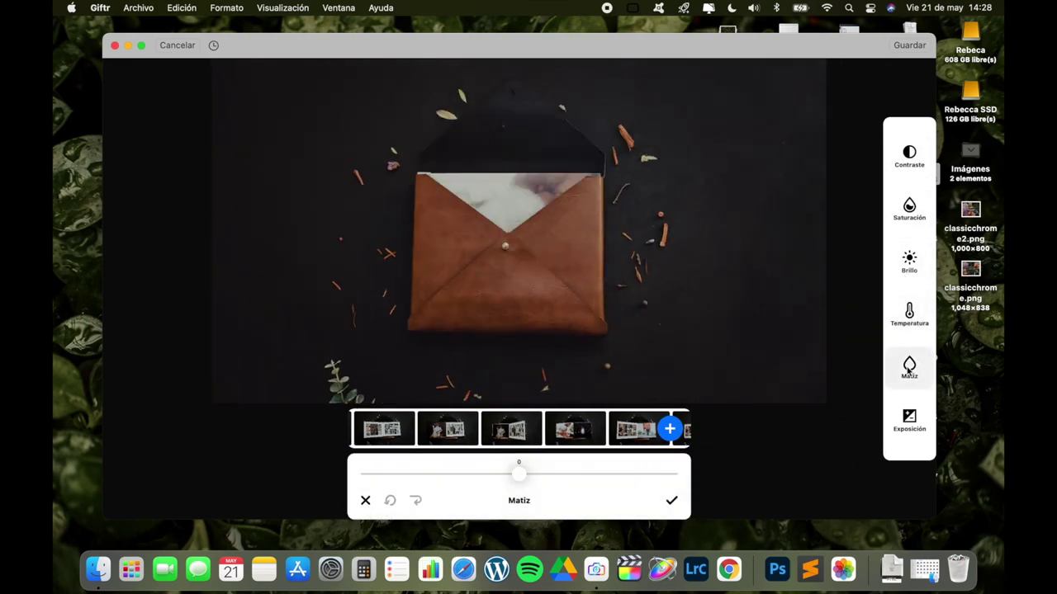
click(909, 420)
click(909, 436)
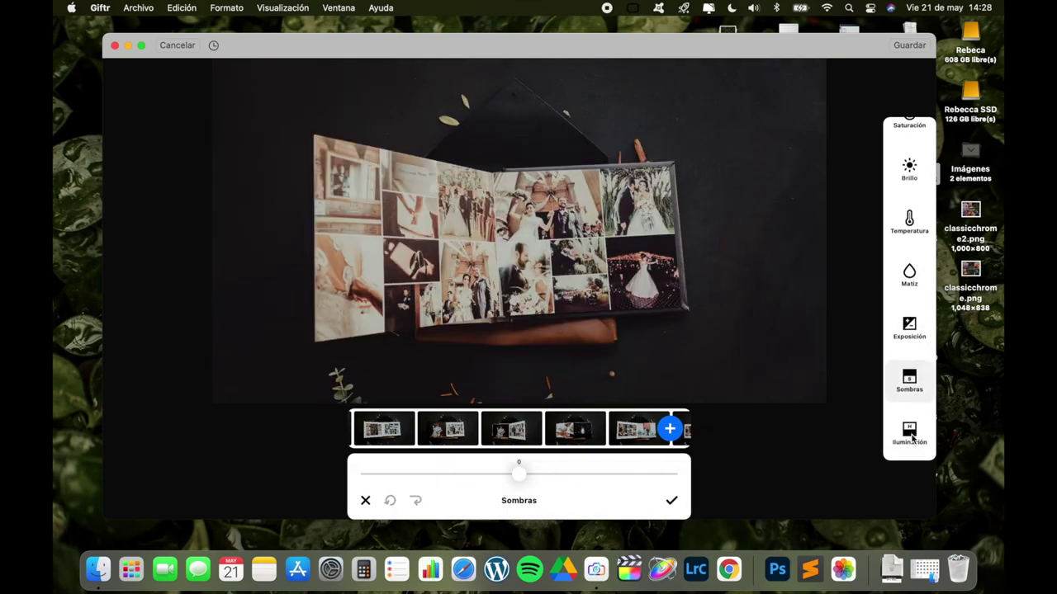
scroll(915, 364, down, 5)
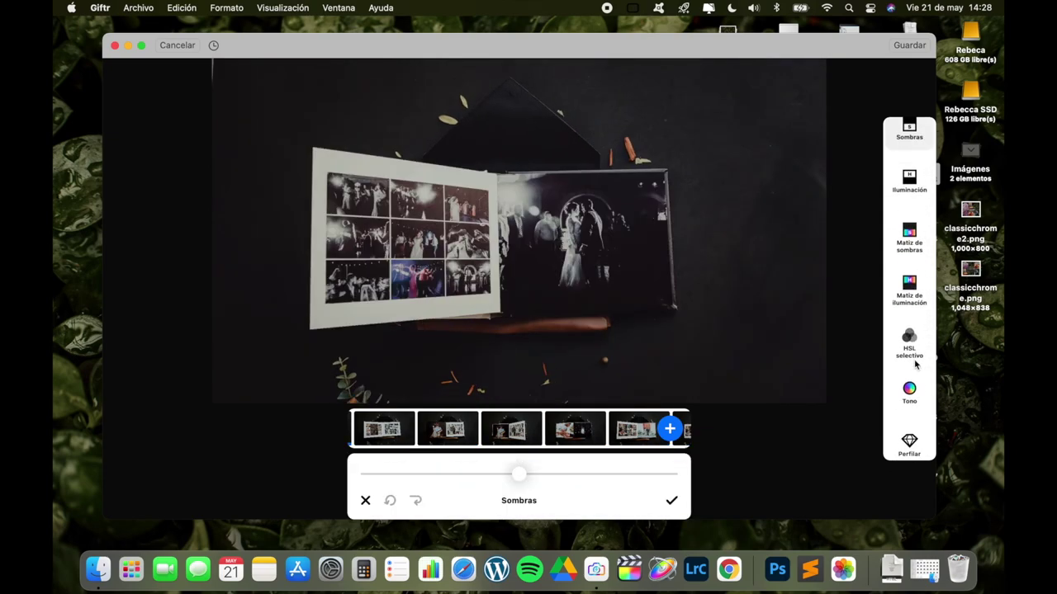
click(909, 284)
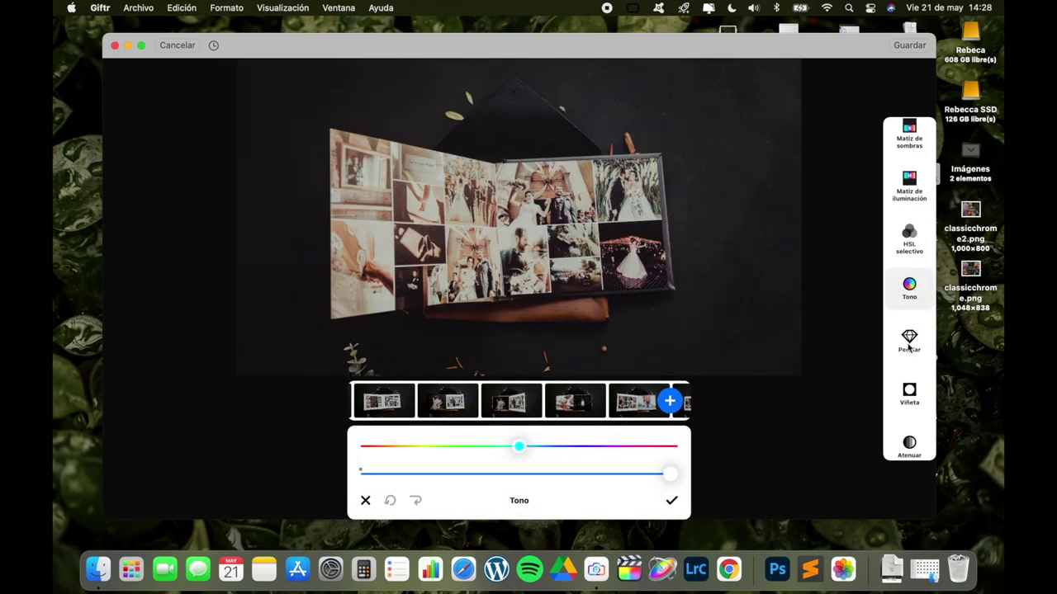
click(907, 345)
click(908, 393)
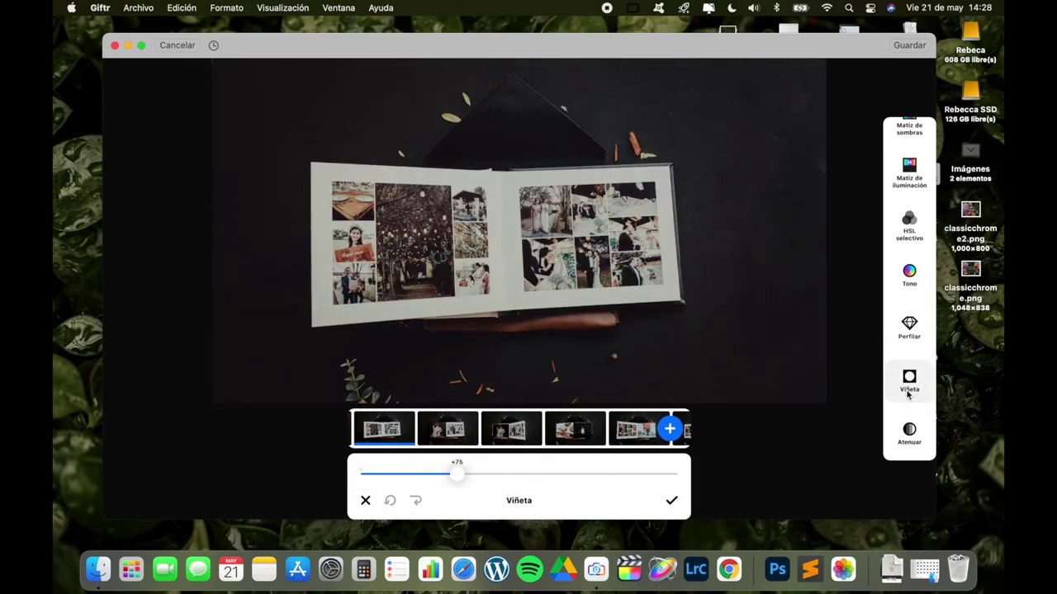
scroll(906, 398, down, 1)
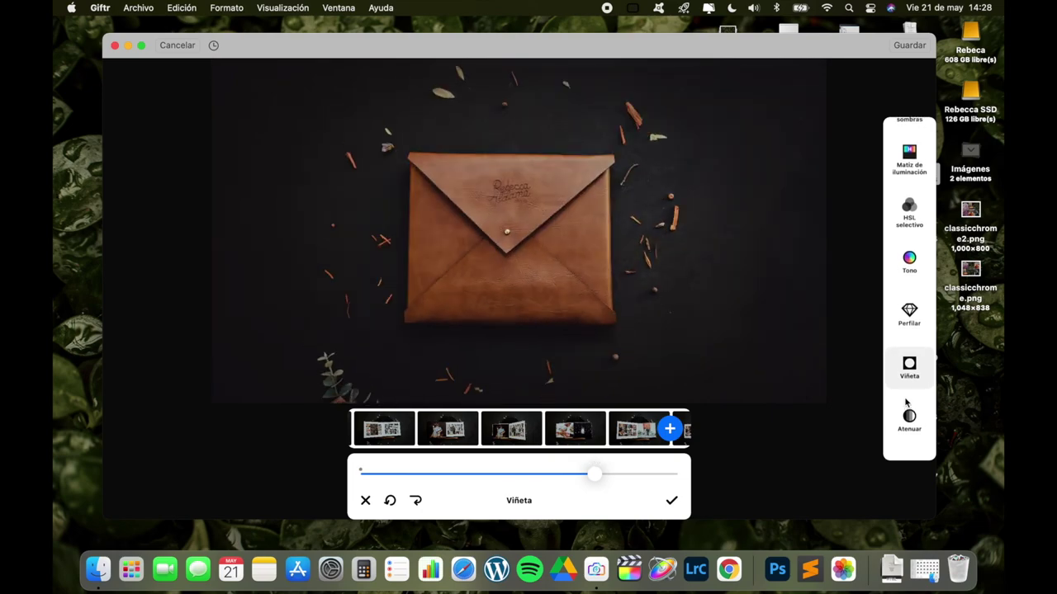
click(909, 417)
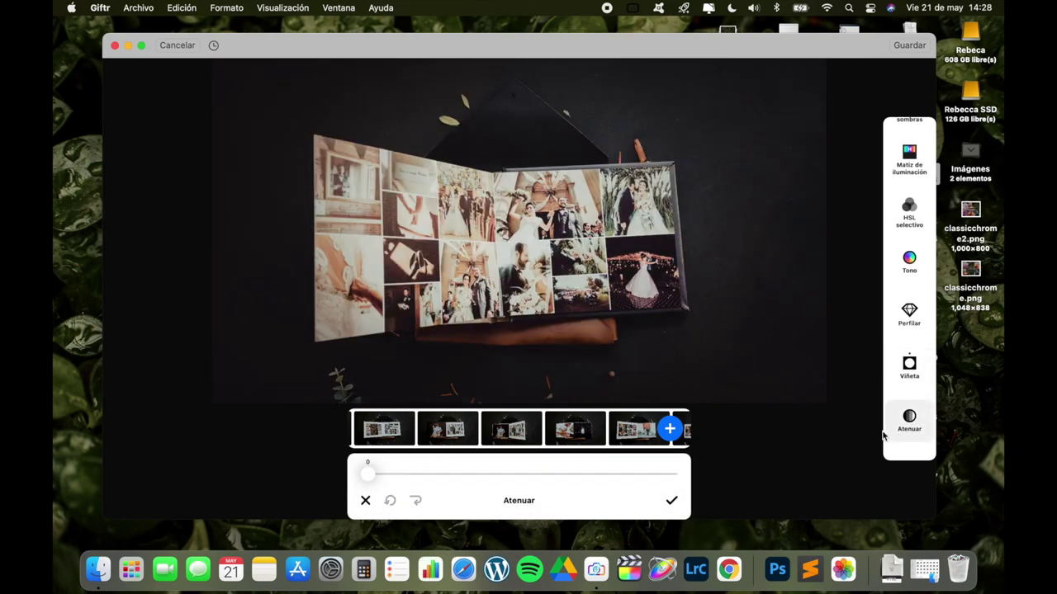
click(362, 501)
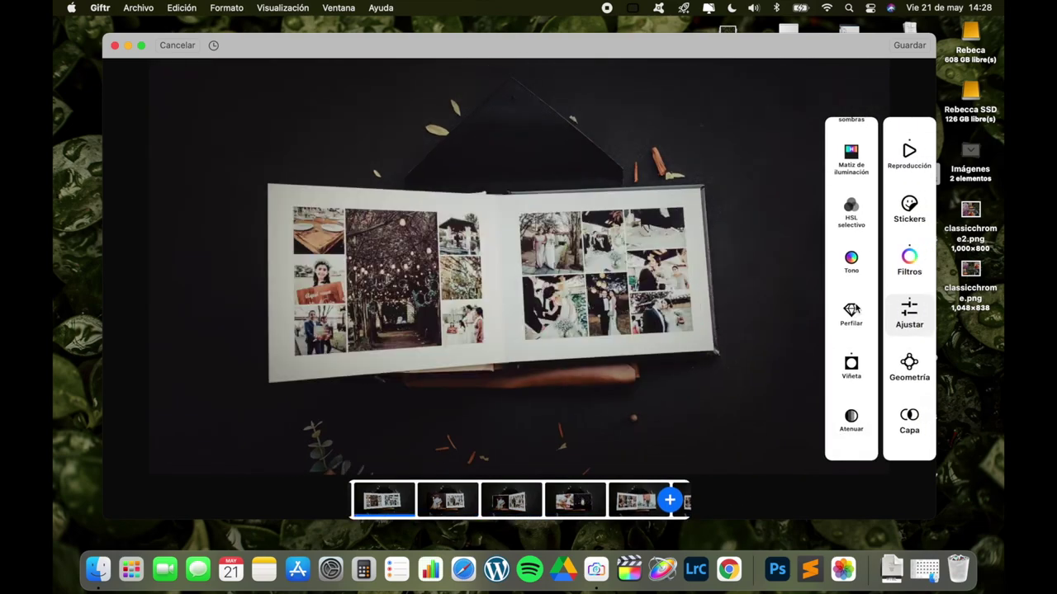
Step: Browse the crop ratio presets at 2800x1575 and cancel without cropping
click(909, 363)
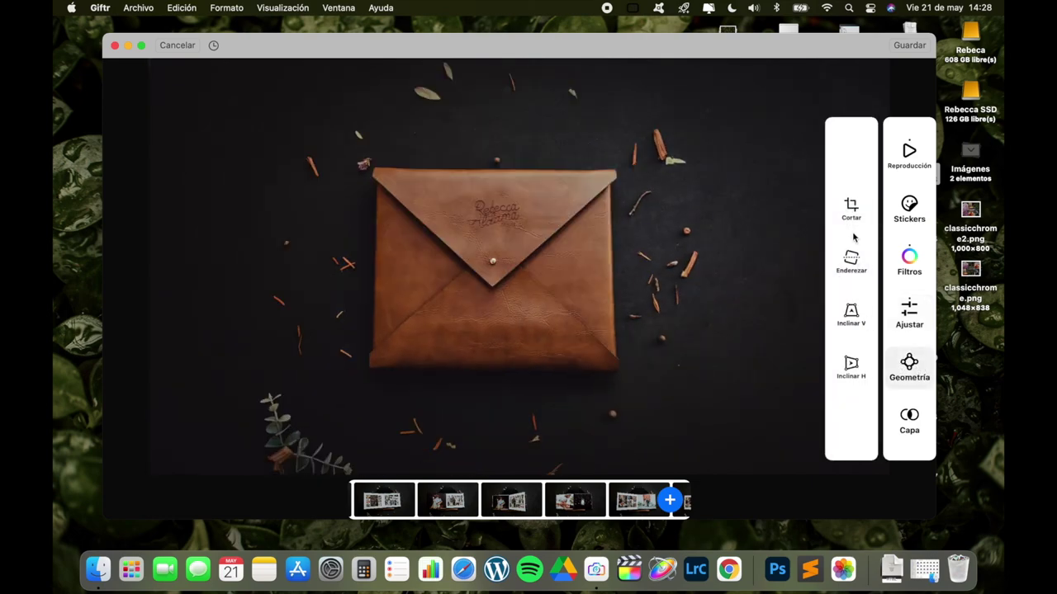
click(852, 210)
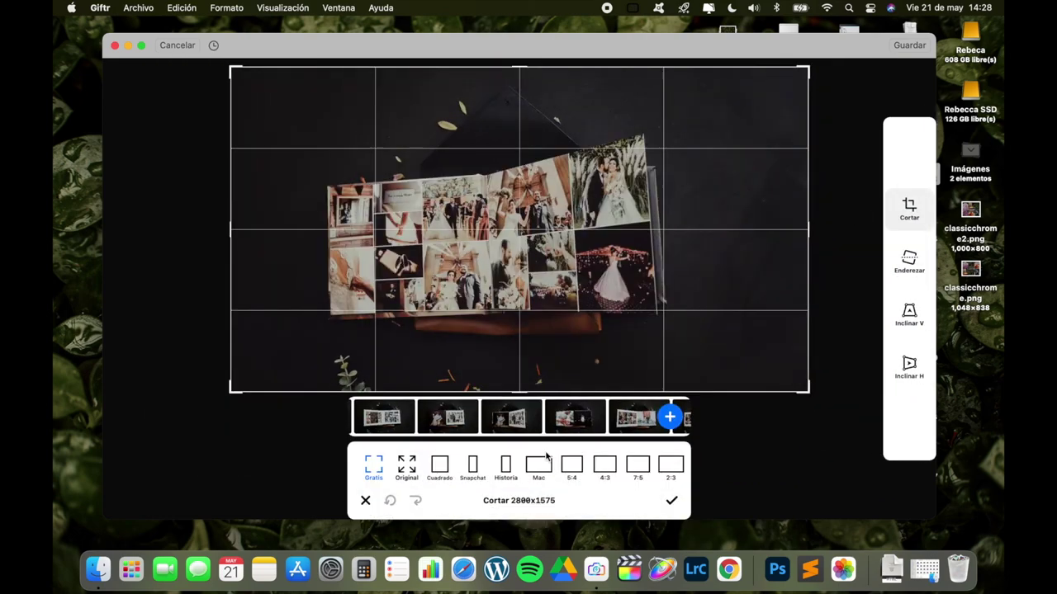
scroll(495, 467, right, 2)
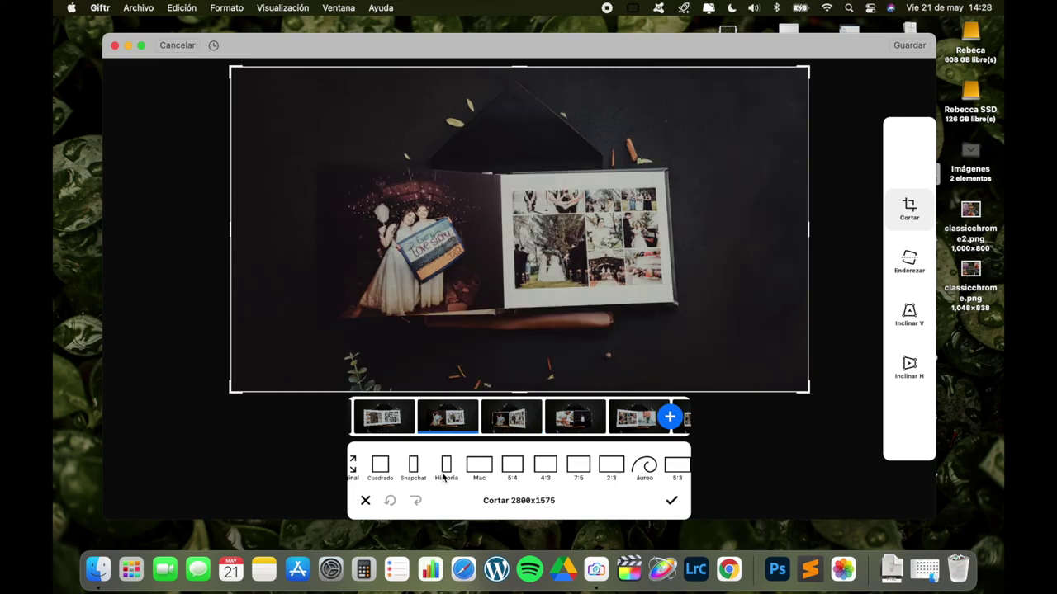
scroll(446, 483, right, 2)
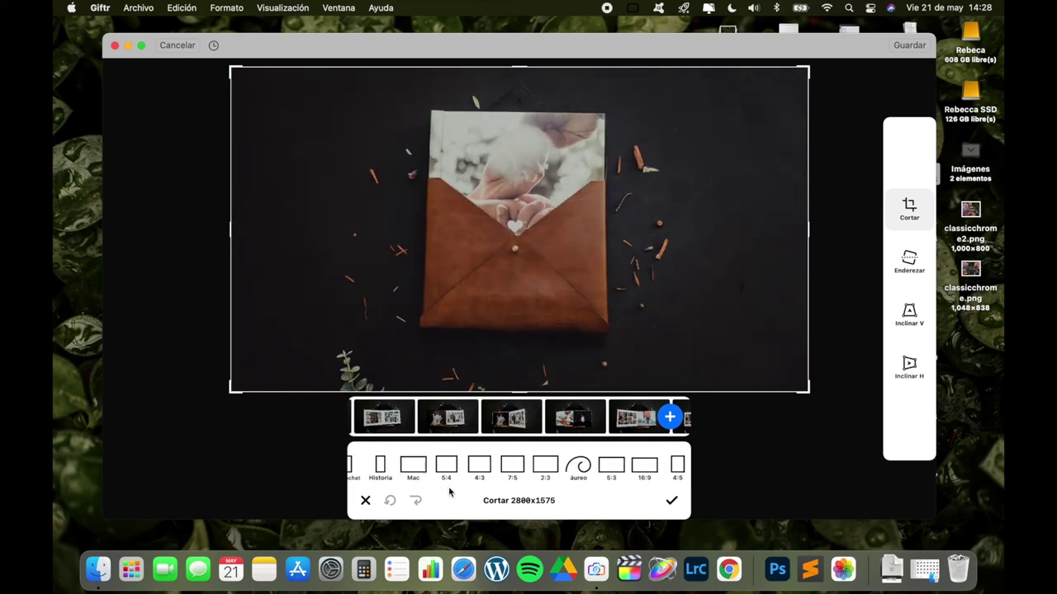
scroll(449, 493, right, 2)
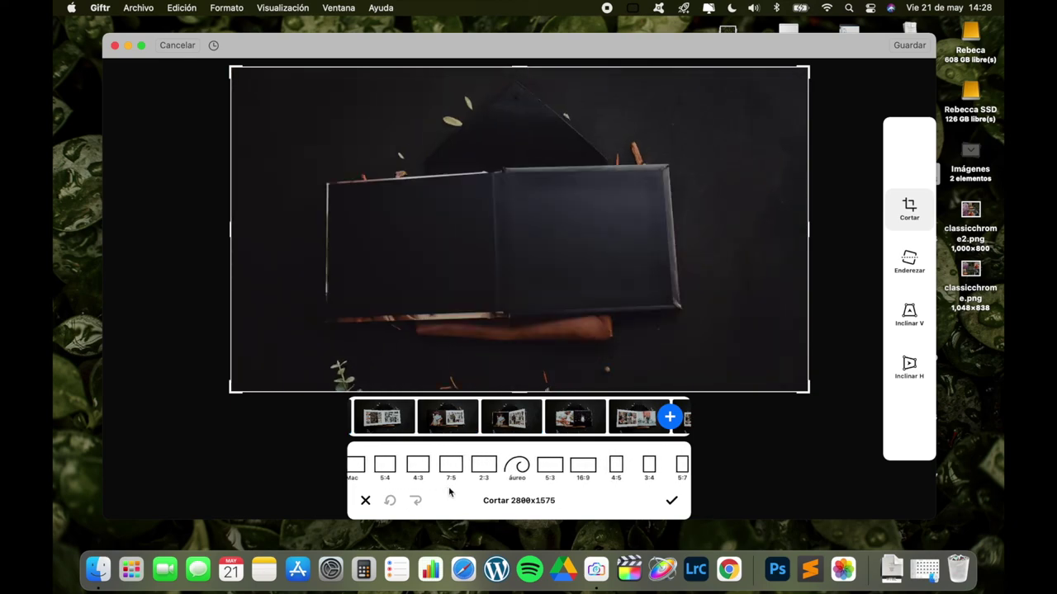
key(Escape)
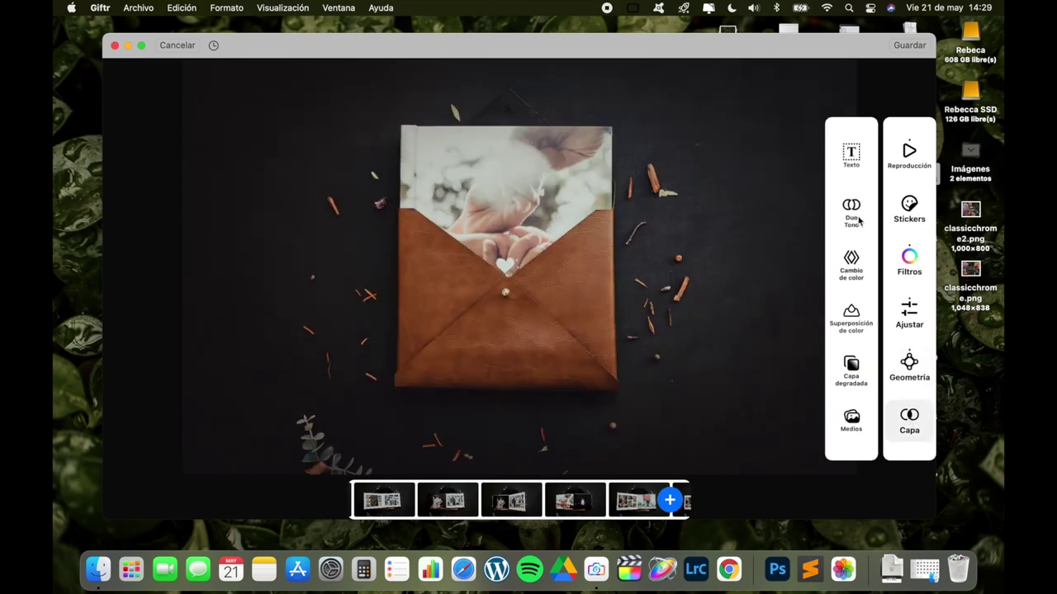
Step: Look through the text layer options without adding text, then open the Grano overlay
click(850, 161)
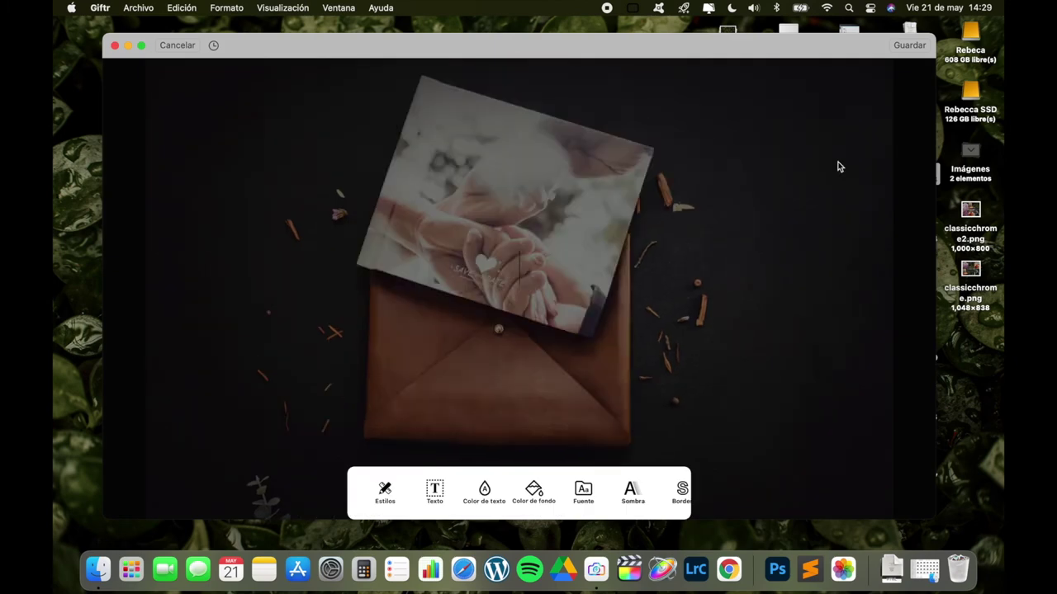
scroll(487, 501, right, 3)
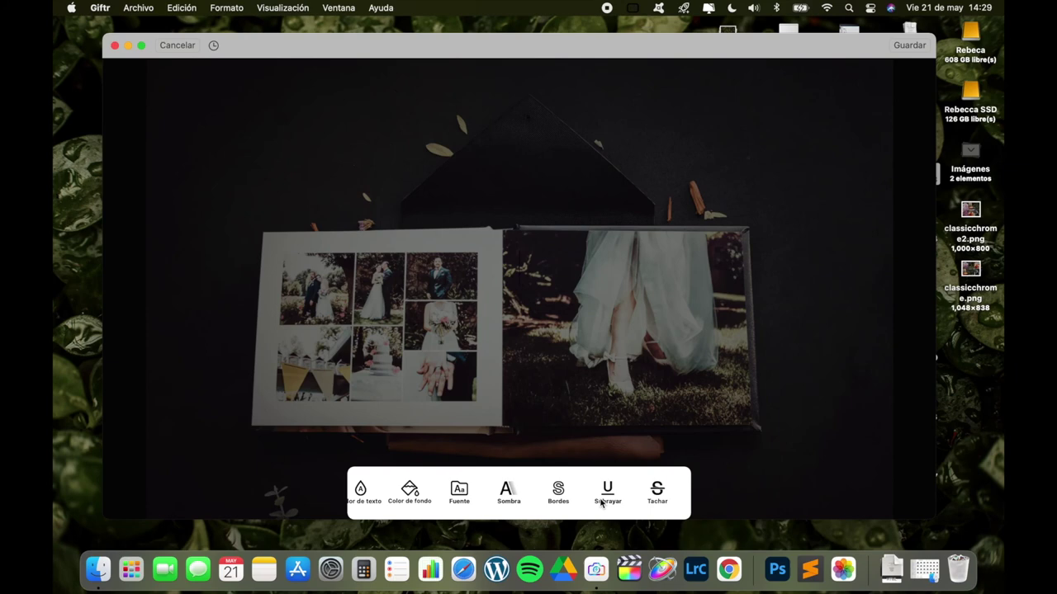
click(907, 253)
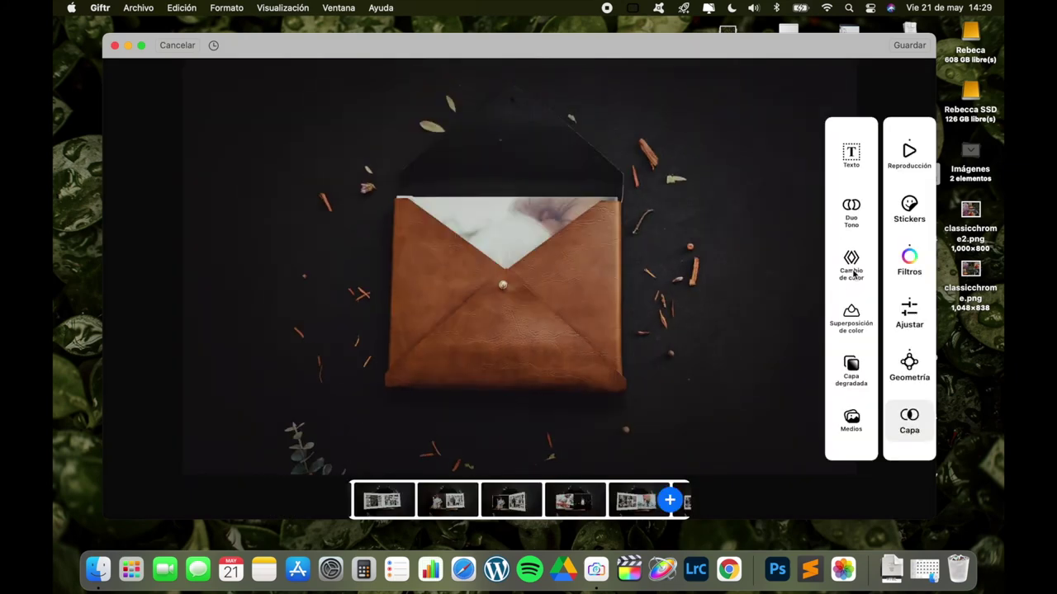
scroll(854, 335, down, 2)
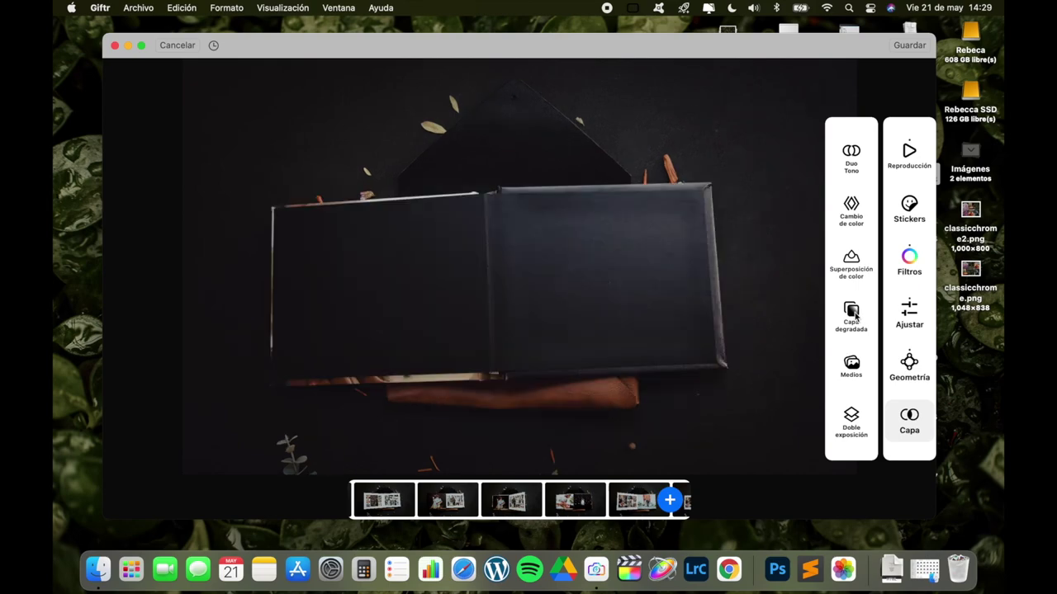
scroll(854, 367, down, 2)
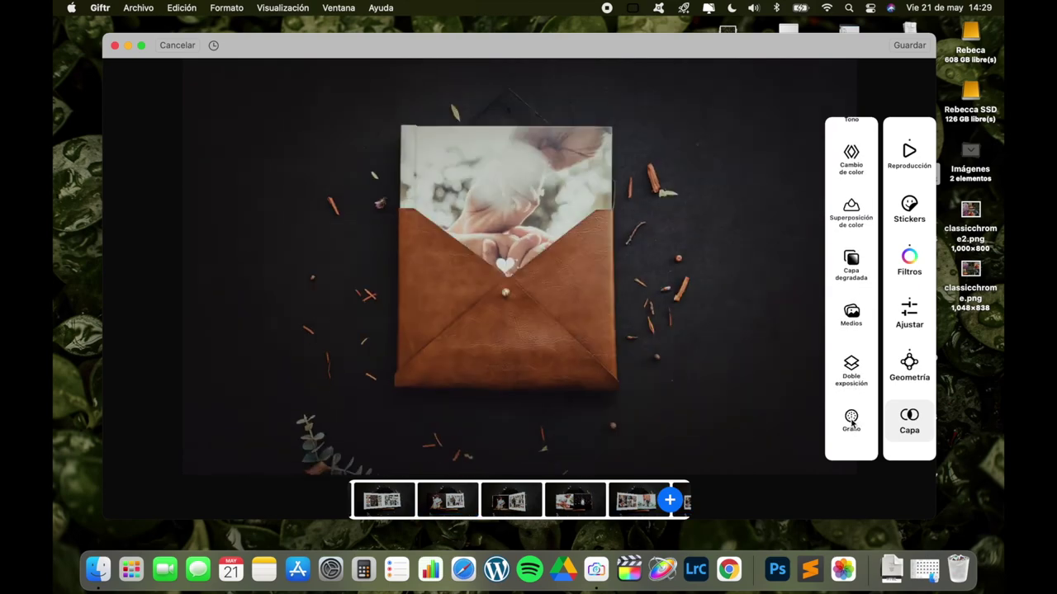
click(852, 420)
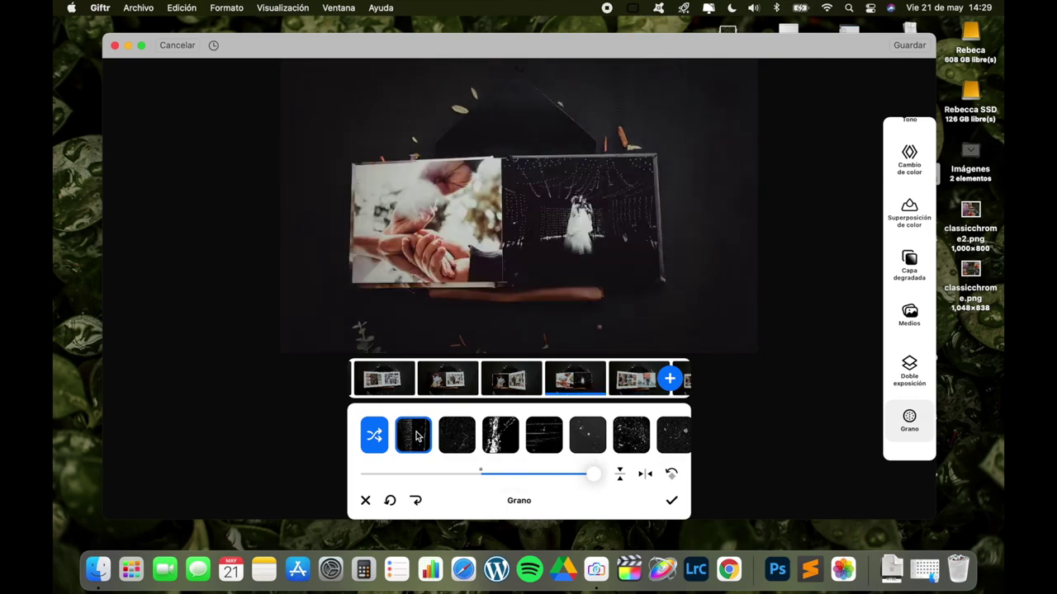
Step: Try several grain presets, including the scratches and dotted textures, at lowered intensity
click(450, 441)
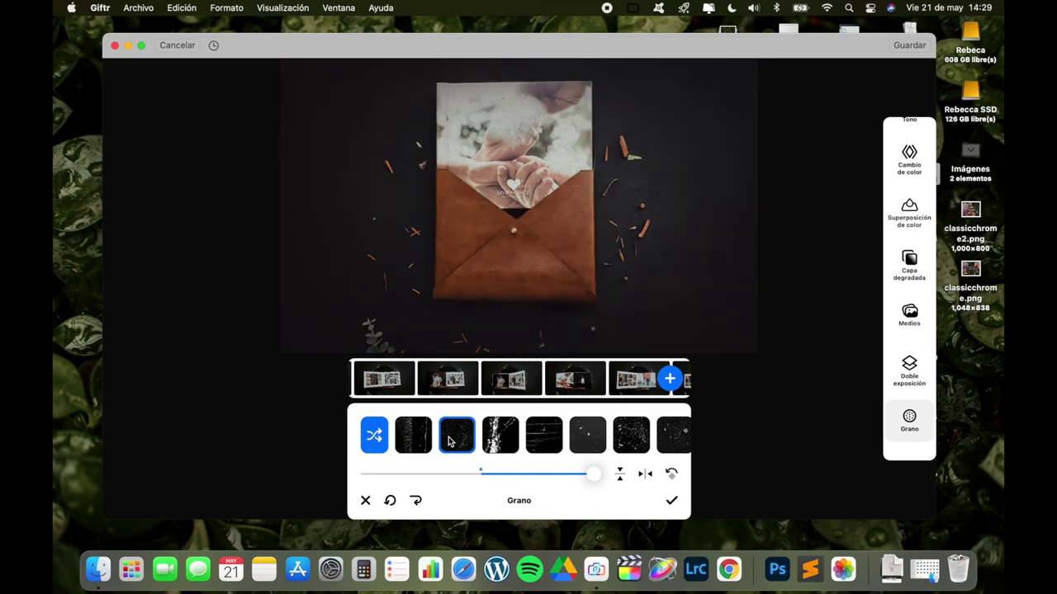
drag(594, 474, 415, 485)
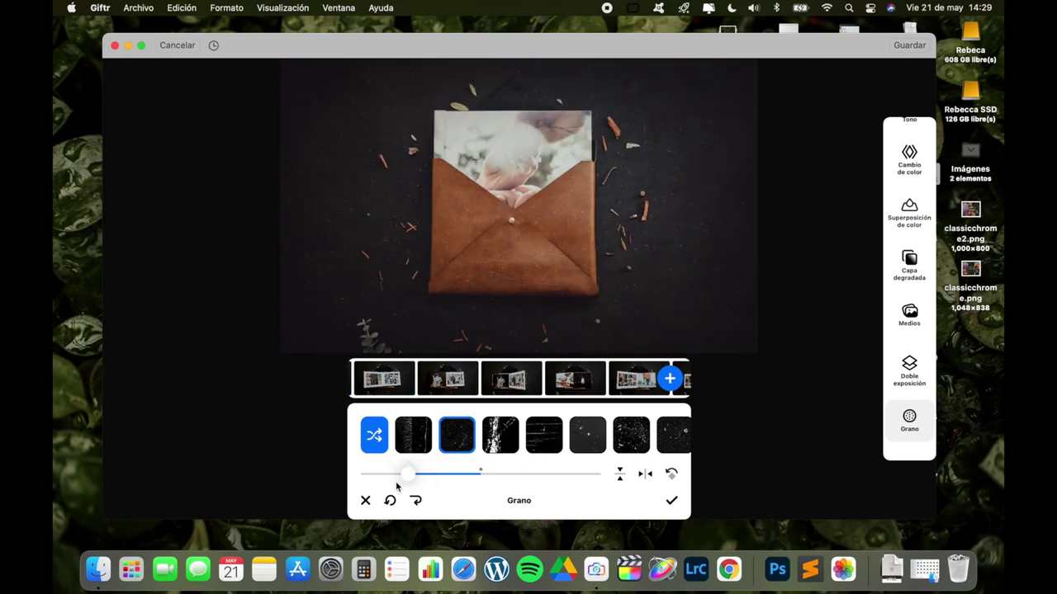
click(508, 440)
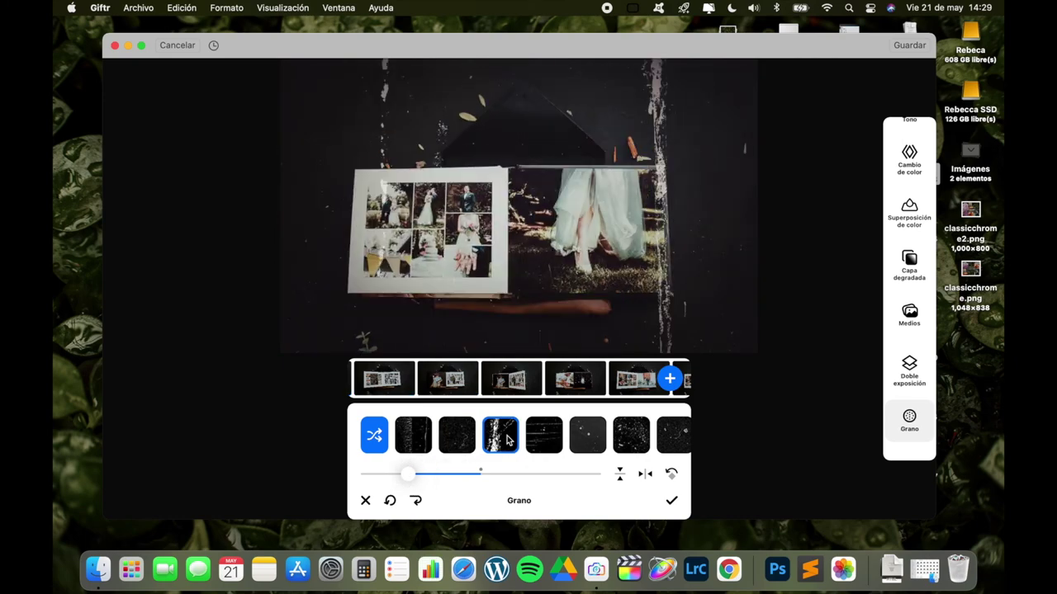
click(546, 438)
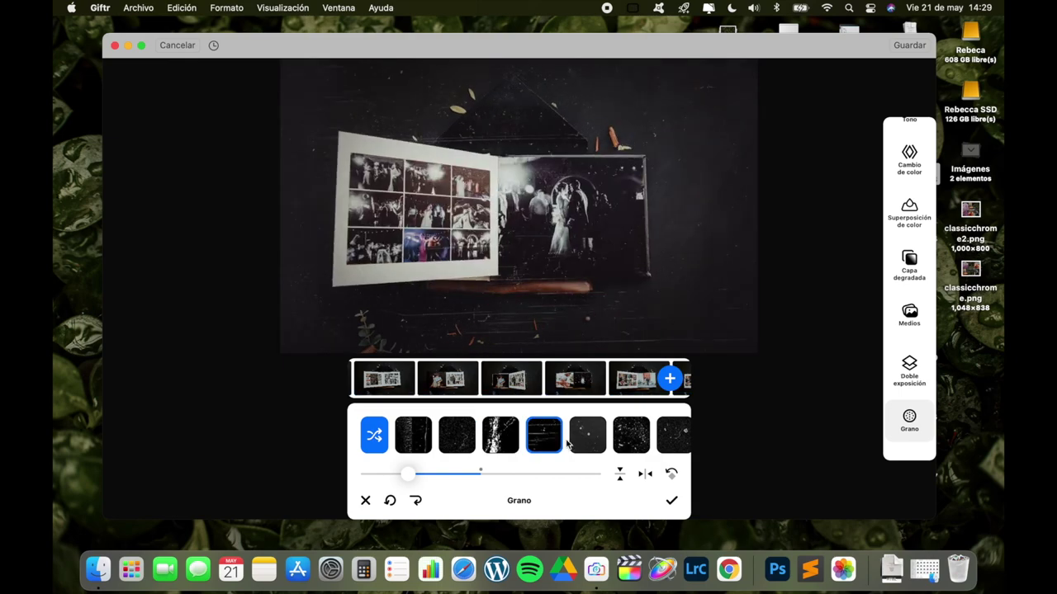
click(582, 438)
scroll(578, 444, right, 3)
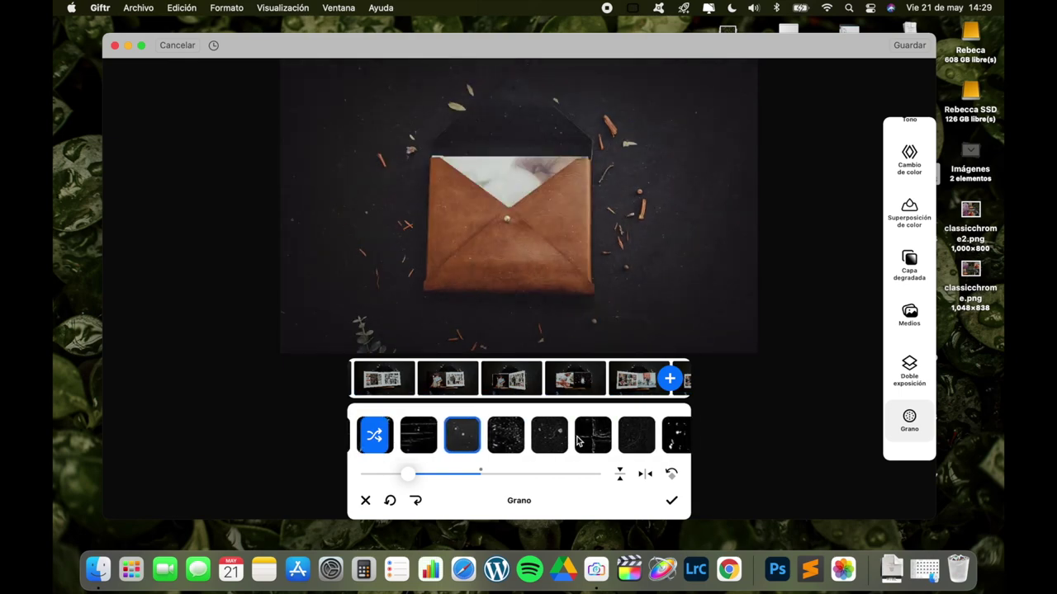
click(548, 440)
click(582, 440)
scroll(594, 440, right, 2)
click(570, 445)
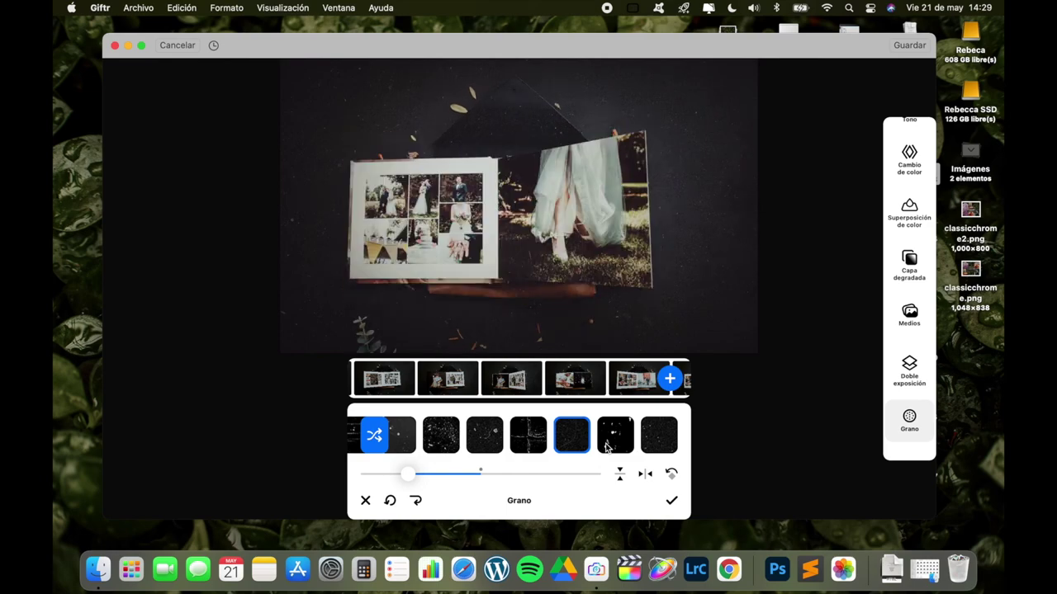
click(608, 444)
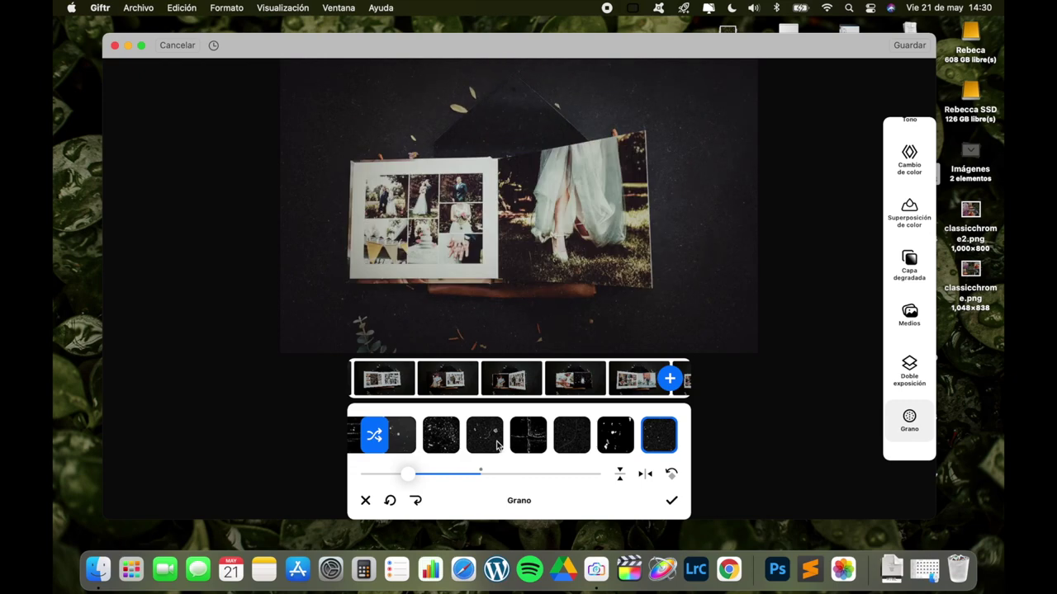
Step: Apply the scratchy grain texture with its strength set to -35
scroll(498, 446, left, 3)
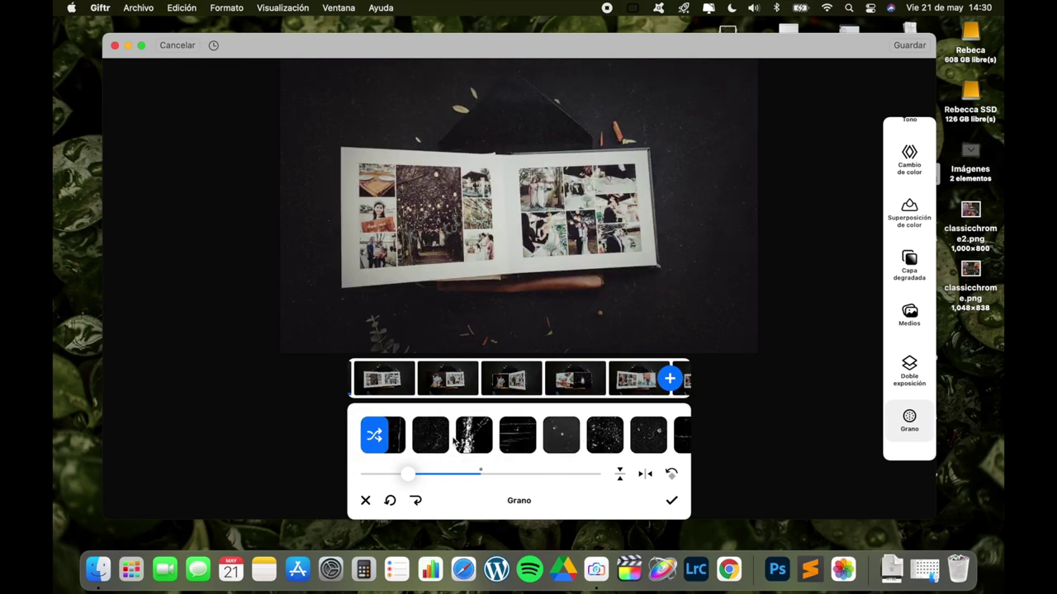
scroll(442, 444, left, 2)
click(455, 442)
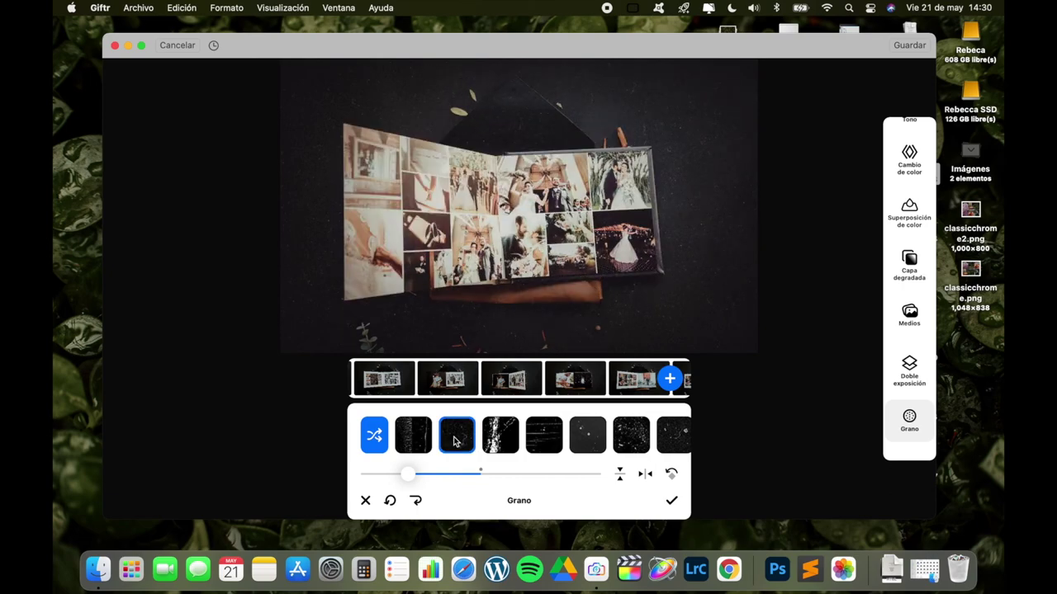
drag(413, 483, 437, 483)
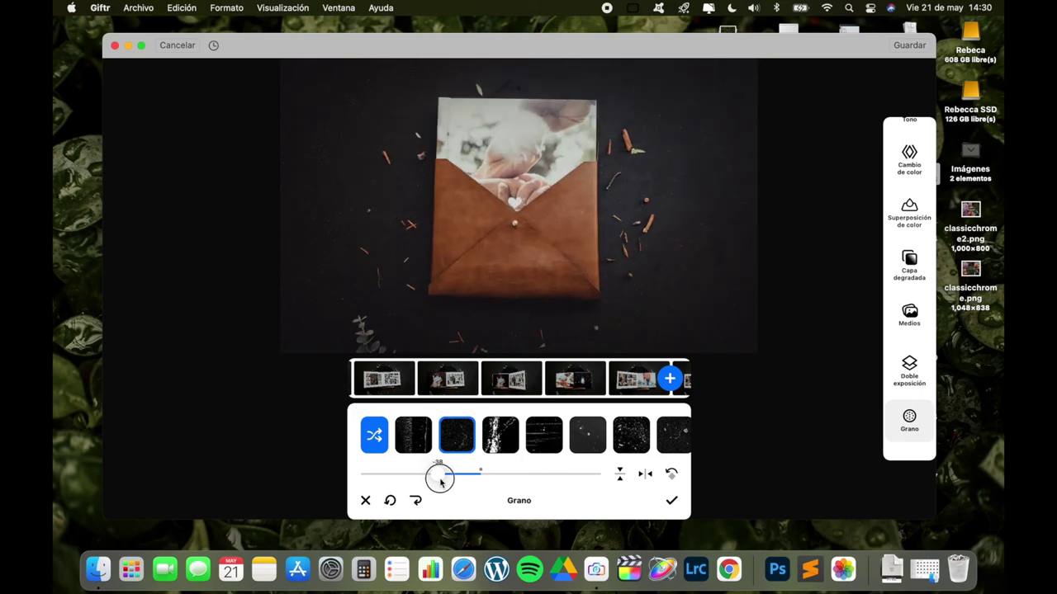
drag(436, 481, 442, 482)
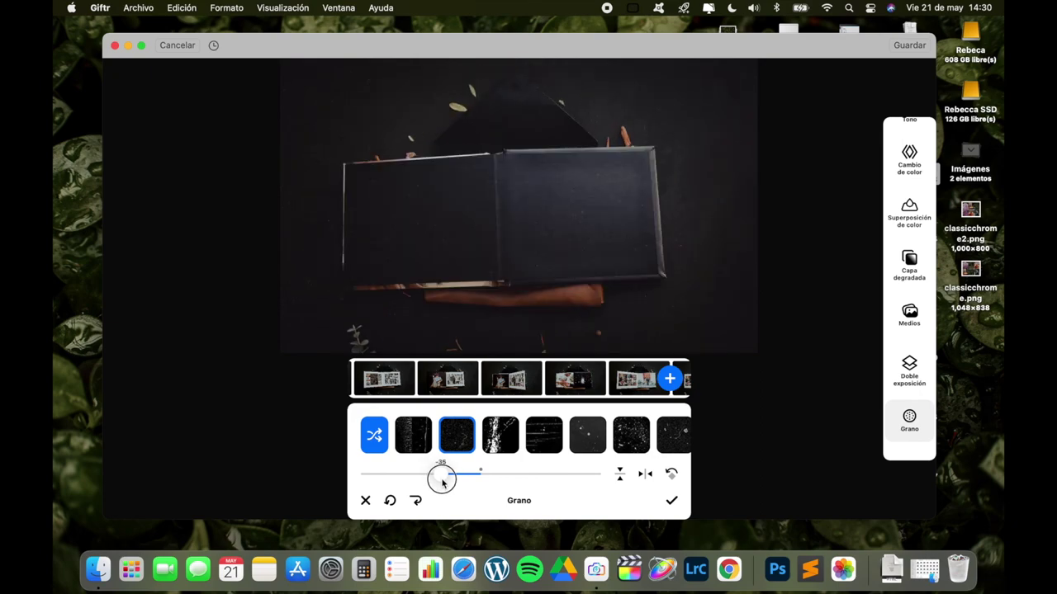
click(672, 500)
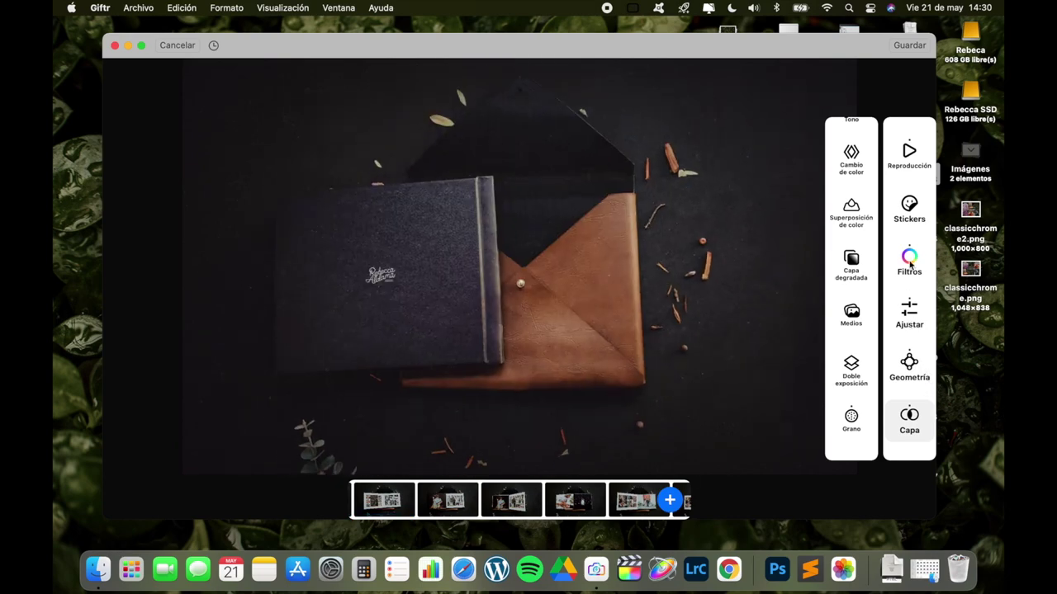
Step: Export the slideshow as a large Video file named PHOTOBOOKVIDE into the PHOTOBOOK VIDEO folder
click(909, 312)
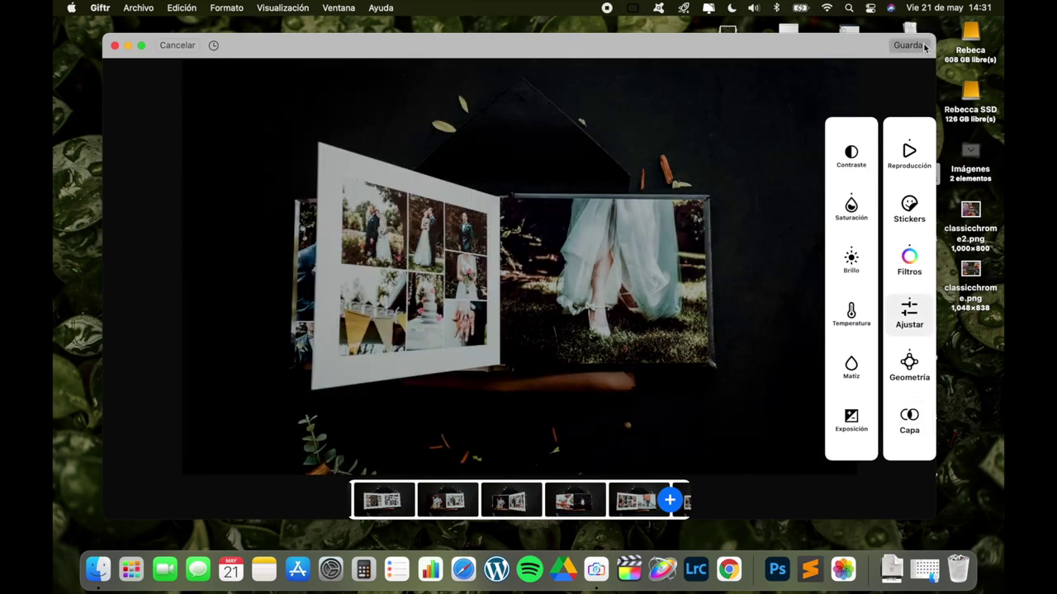
click(923, 47)
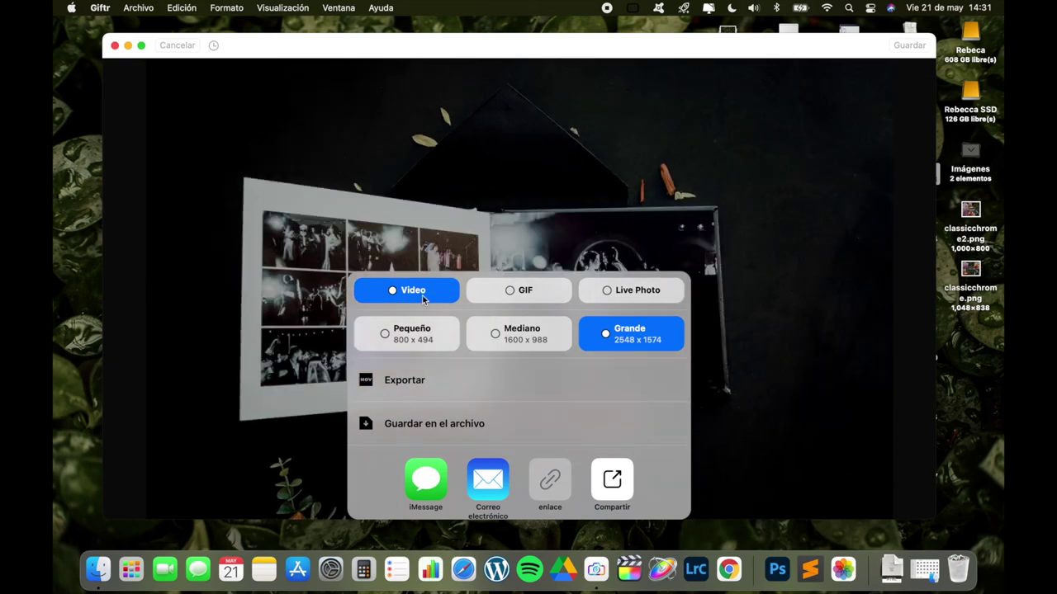
click(505, 293)
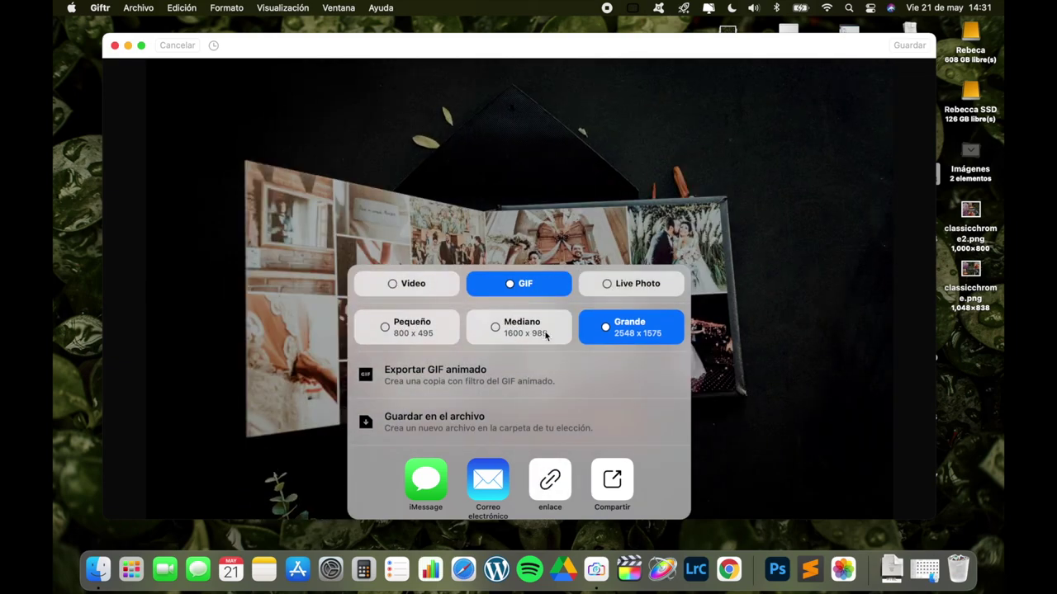
click(437, 285)
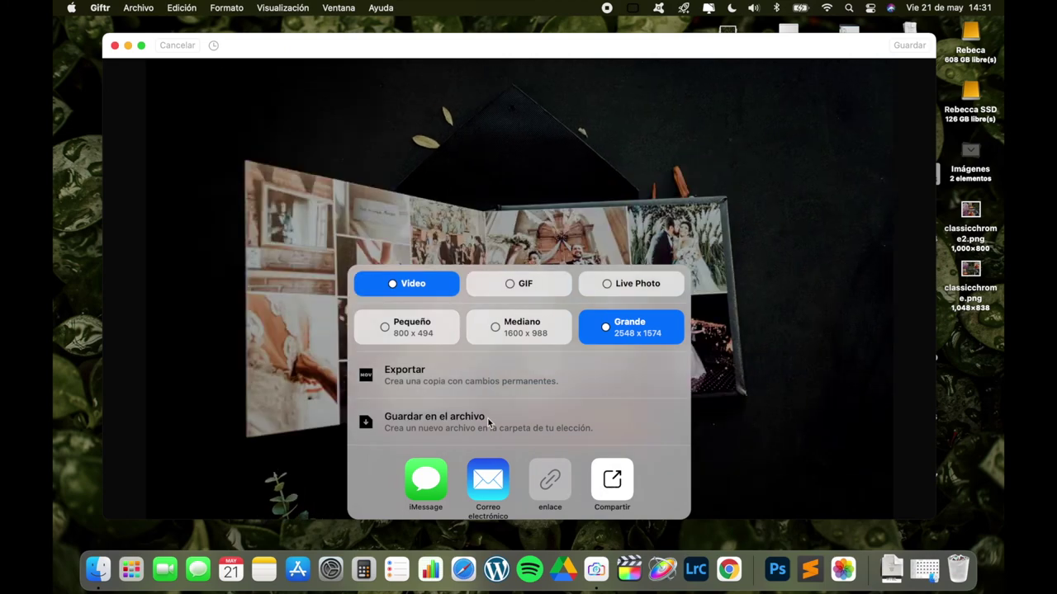
click(429, 418)
text(PHOTOBOOKVIDE)
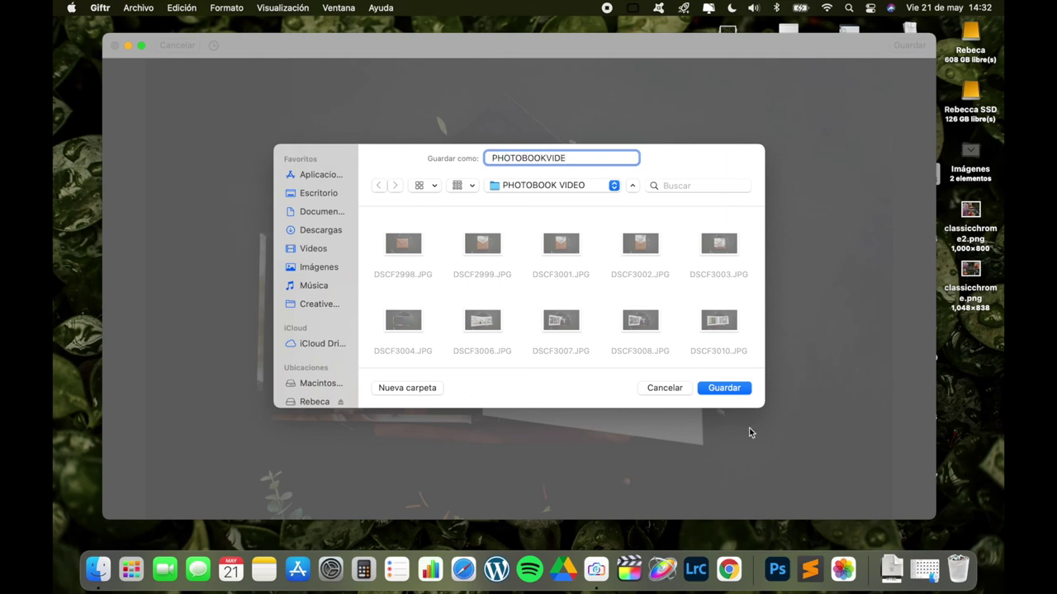
click(725, 386)
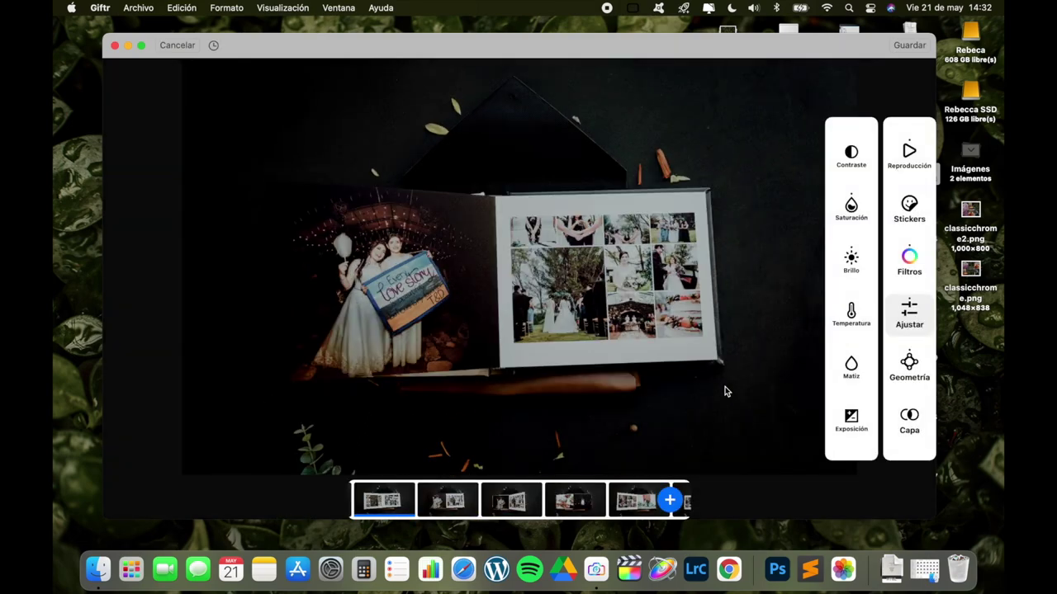
Step: In Finder's PHOTOBOOK VIDEO folder, select PHOTOBOOKVIDE.mov and play it in Quick Look
mouse_move(113, 581)
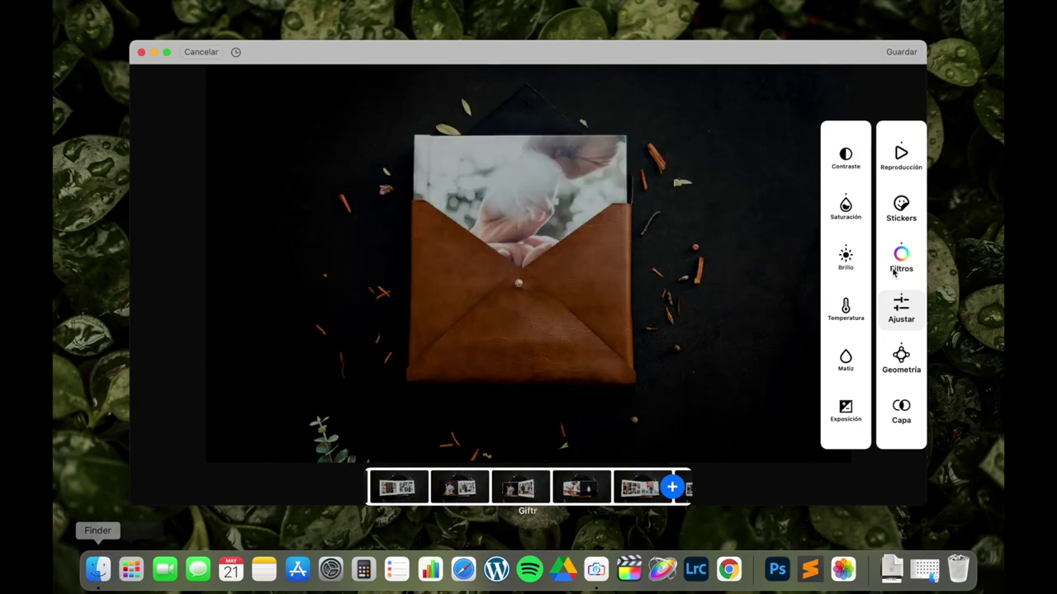
key(Tab)
click(533, 488)
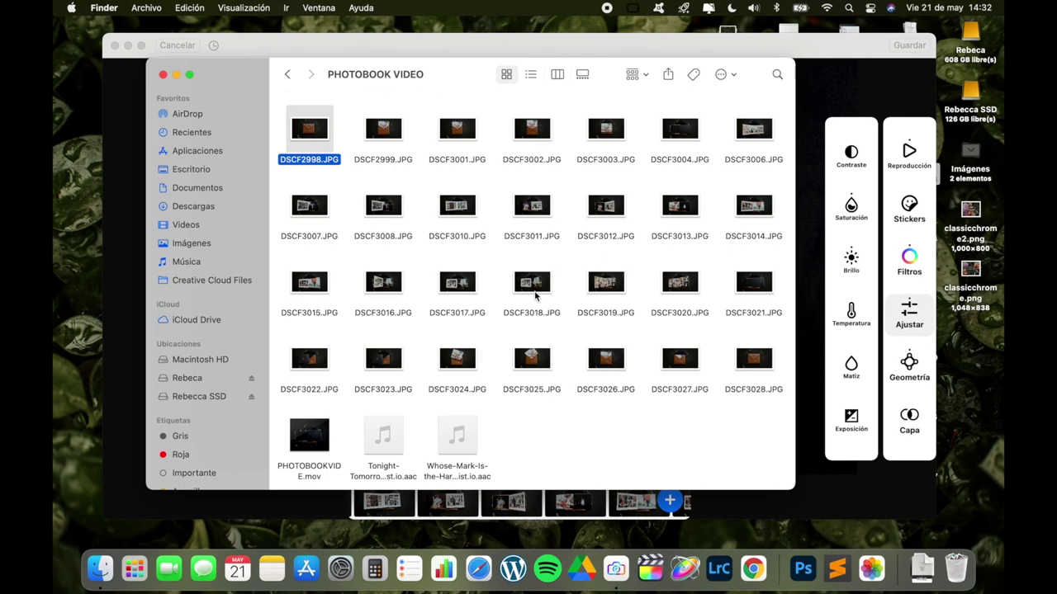
click(328, 433)
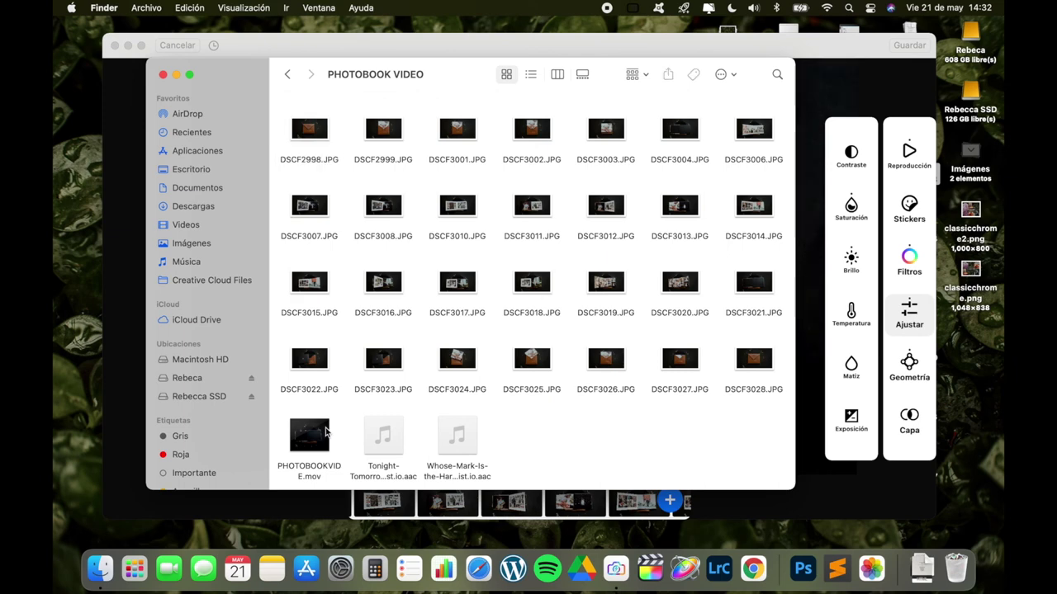
click(328, 434)
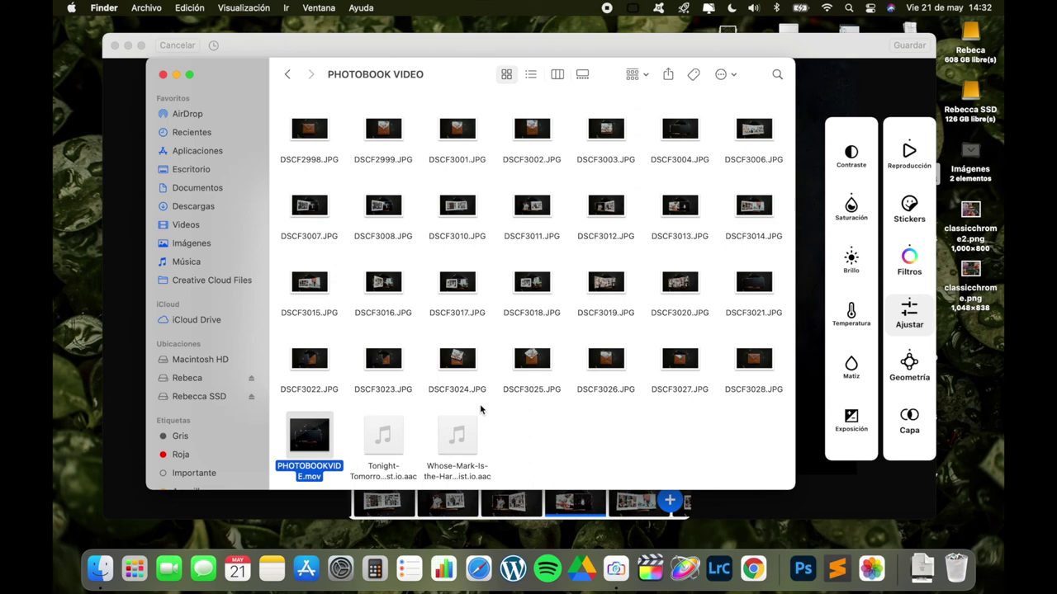
key(space)
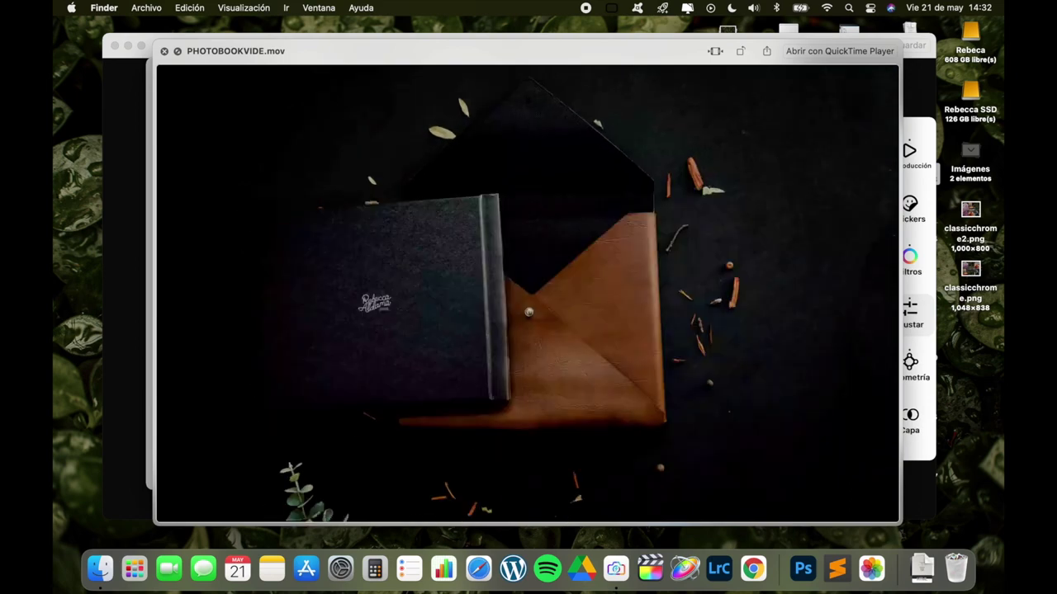
Step: Close the video preview and the Giftr editor window
key(space)
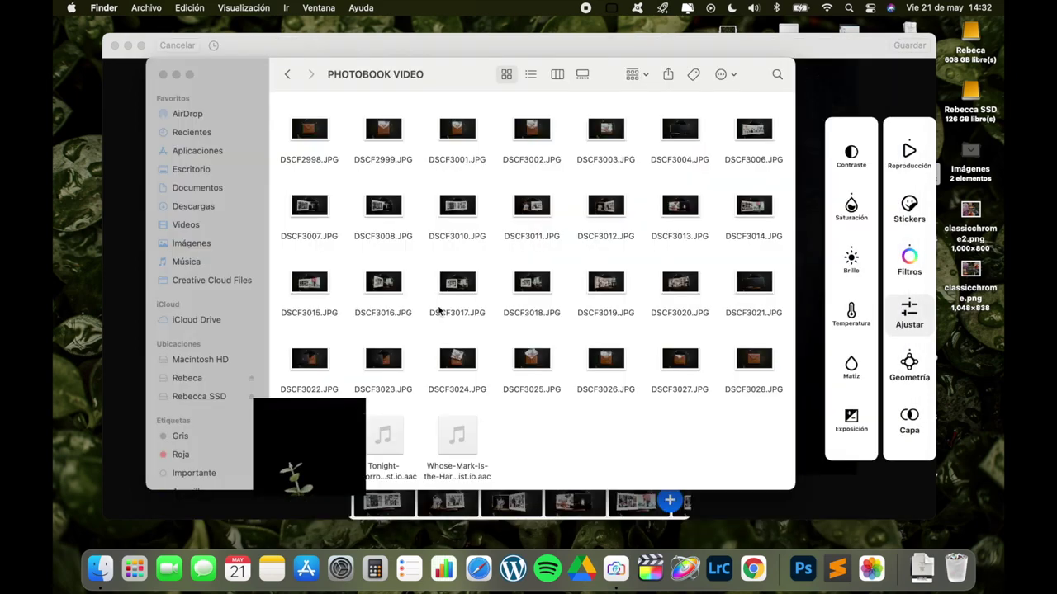
drag(355, 438, 626, 88)
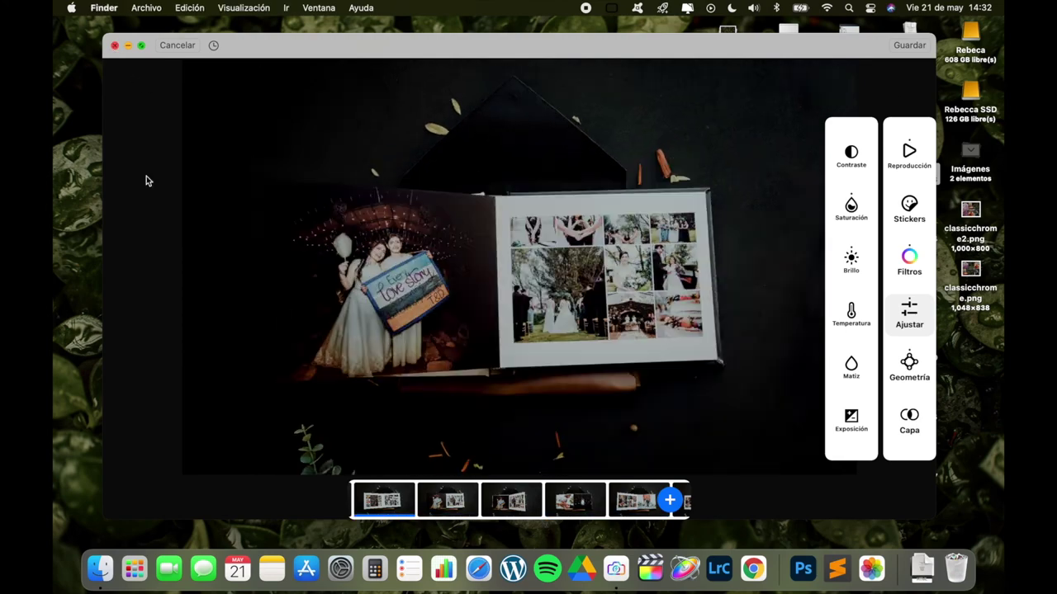
click(115, 46)
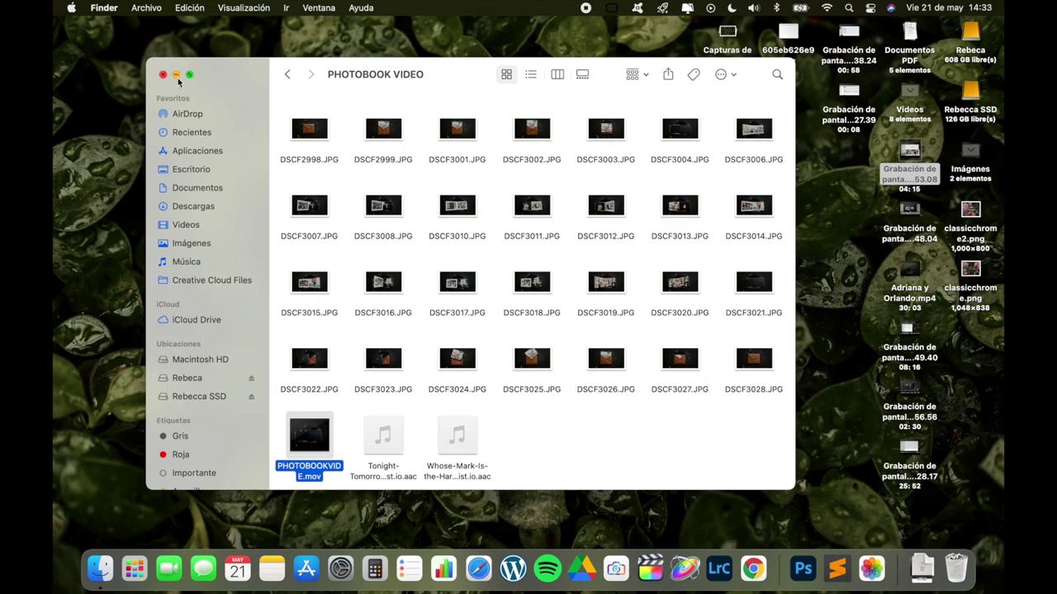
Step: Create a 1080p HD project named PHOTOBOOK in the 24-03-21 event
click(176, 75)
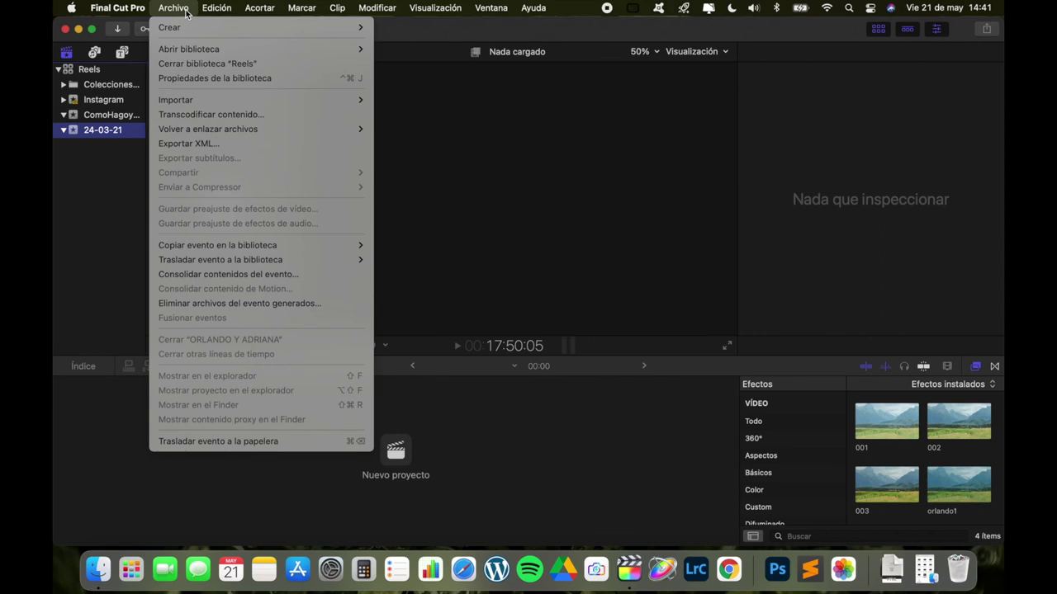
mouse_move(193, 27)
click(393, 27)
text(PHOTOBOOK)
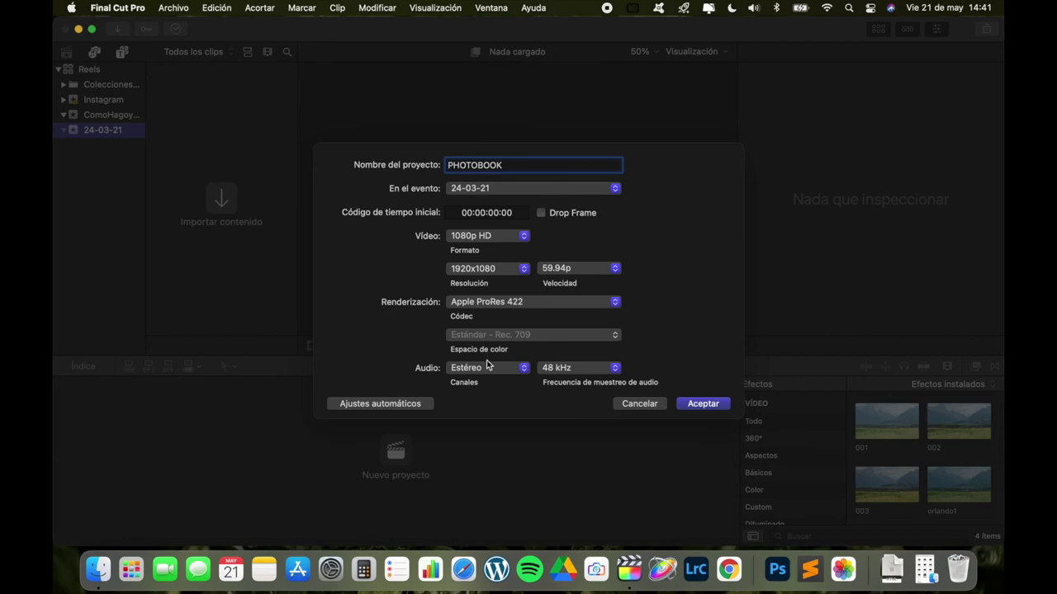
click(701, 404)
click(100, 574)
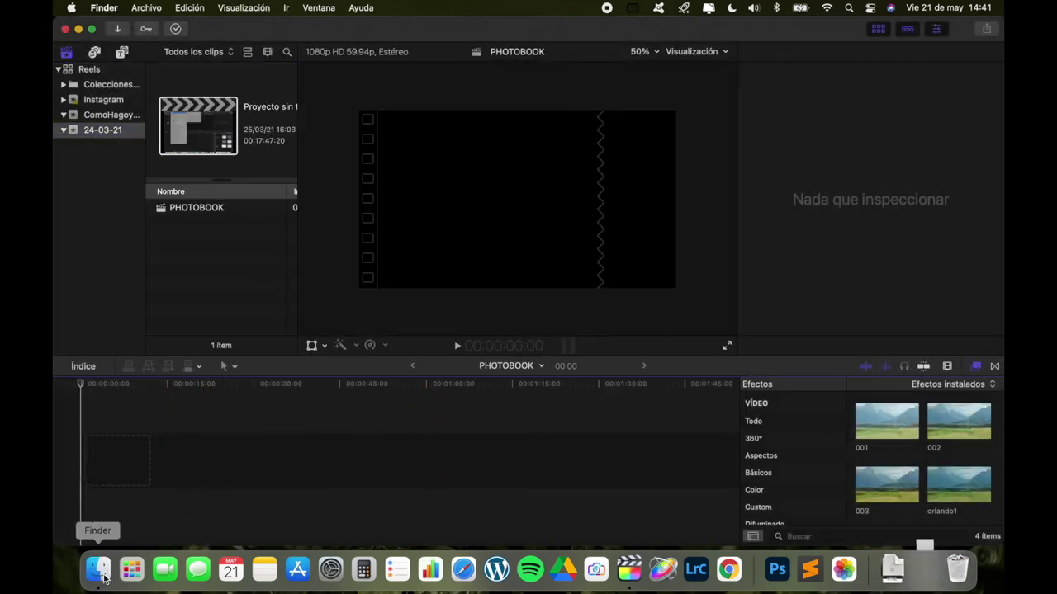
Step: Drag PHOTOBOOKVIDEO.mov onto the timeline twice and add the Whose-Mark-Is-the-Hare music beneath it
drag(639, 359, 94, 459)
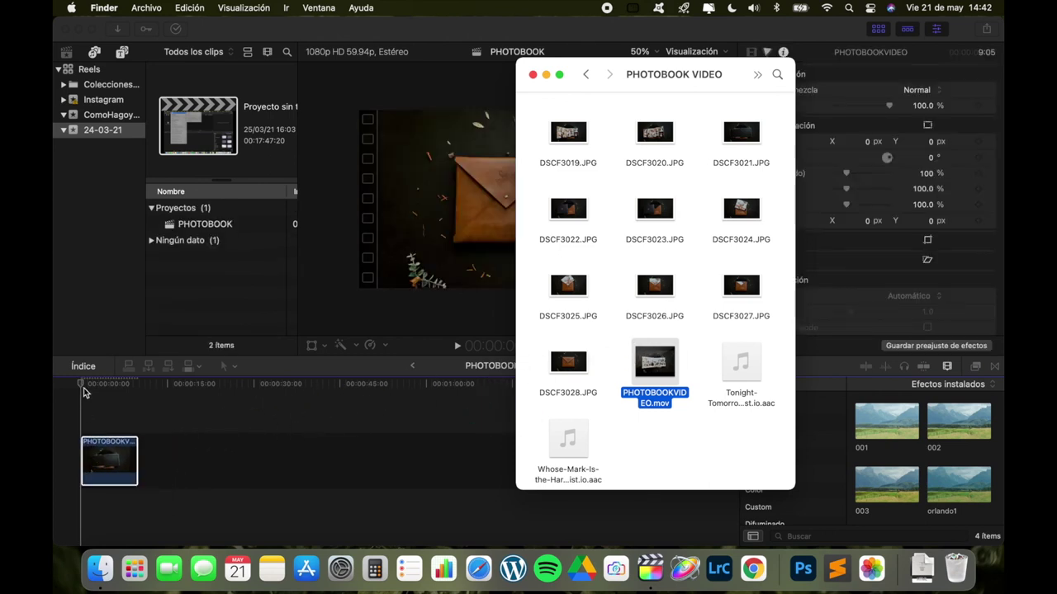
drag(661, 357, 165, 460)
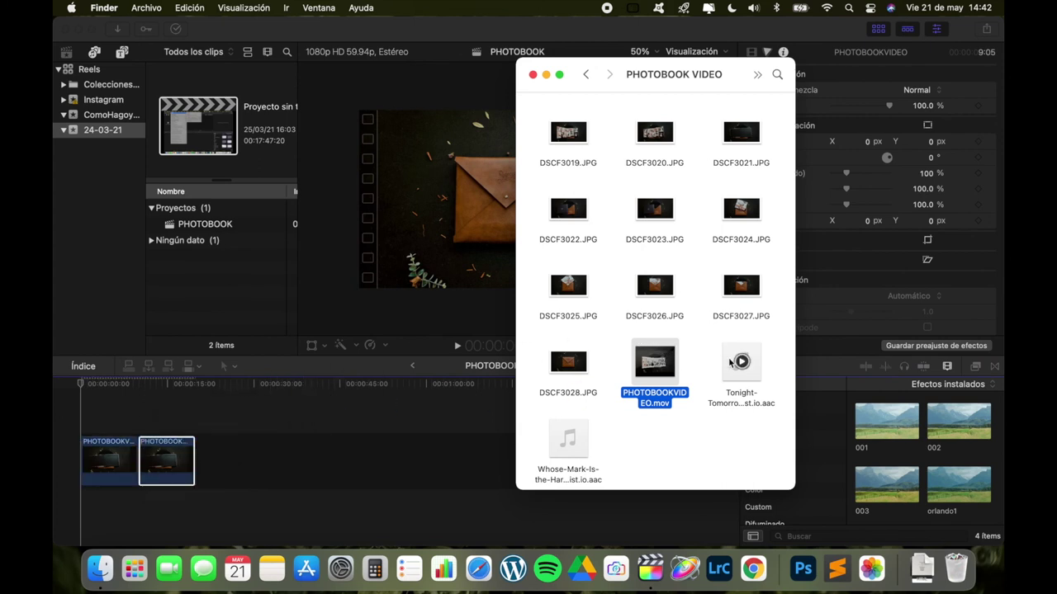
click(730, 364)
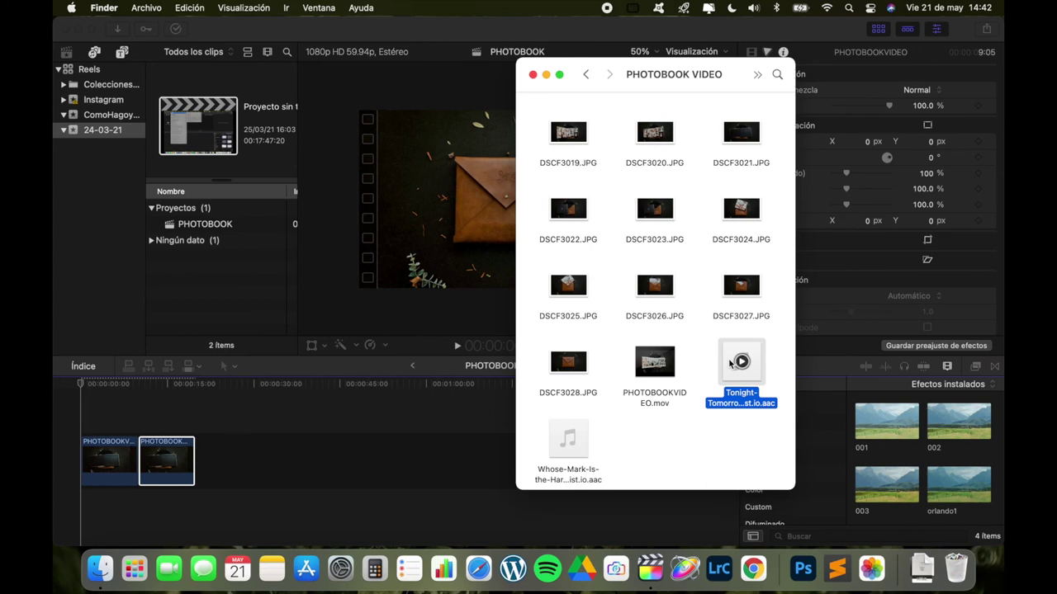
key(space)
key(space)
mouse_move(567, 438)
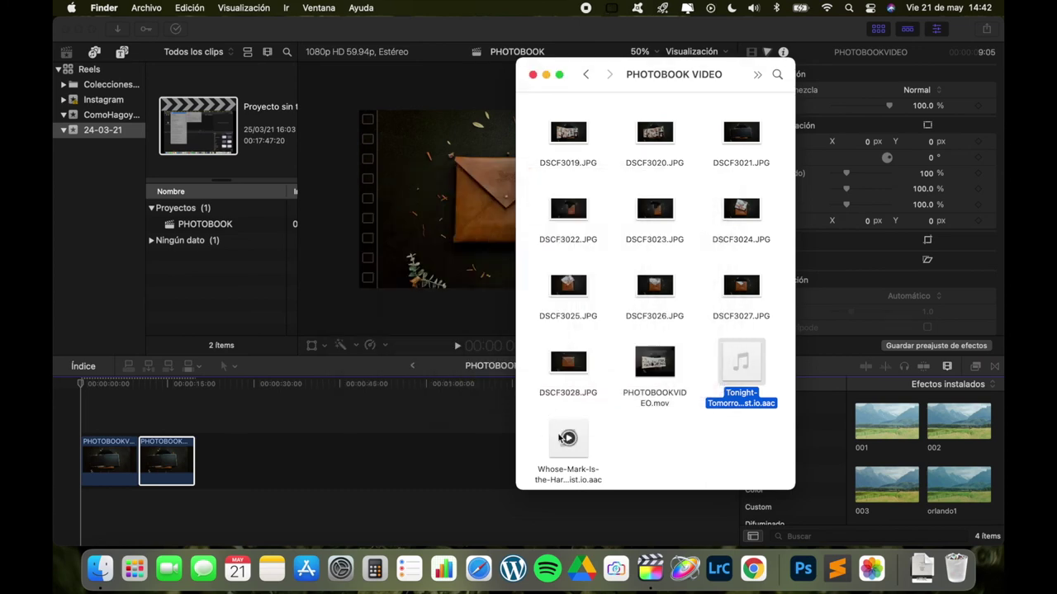
drag(576, 431, 108, 521)
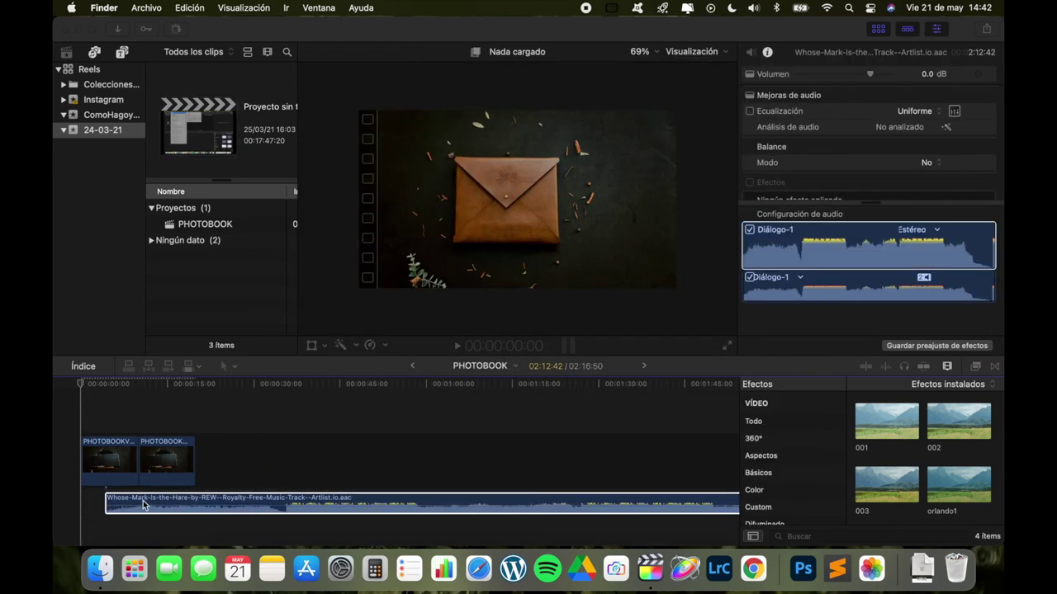
click(146, 499)
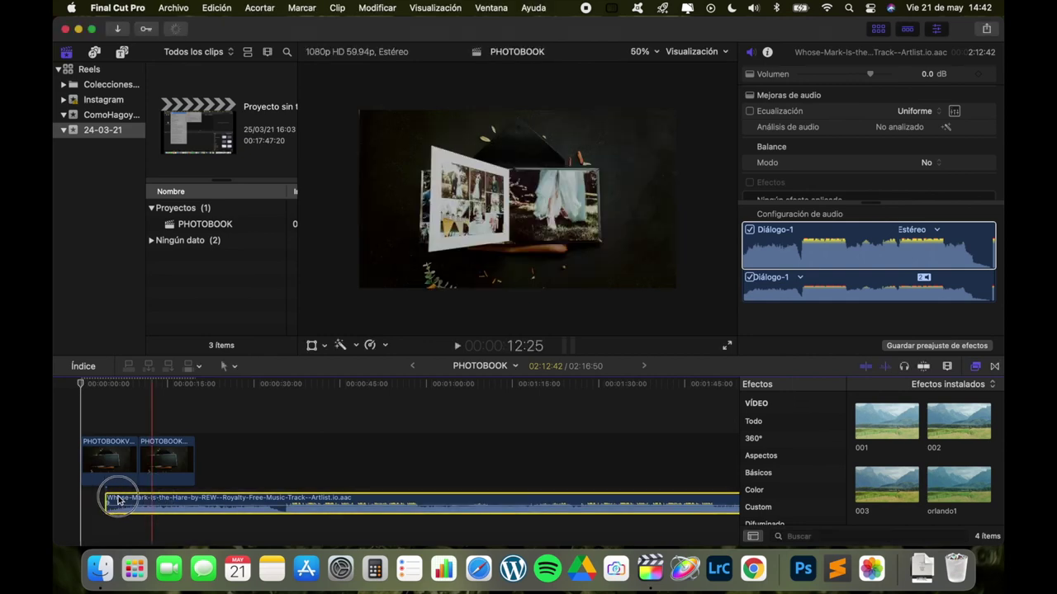
Step: Slide the music clip to start at 00:00:00:00 and play the project
drag(108, 501, 82, 501)
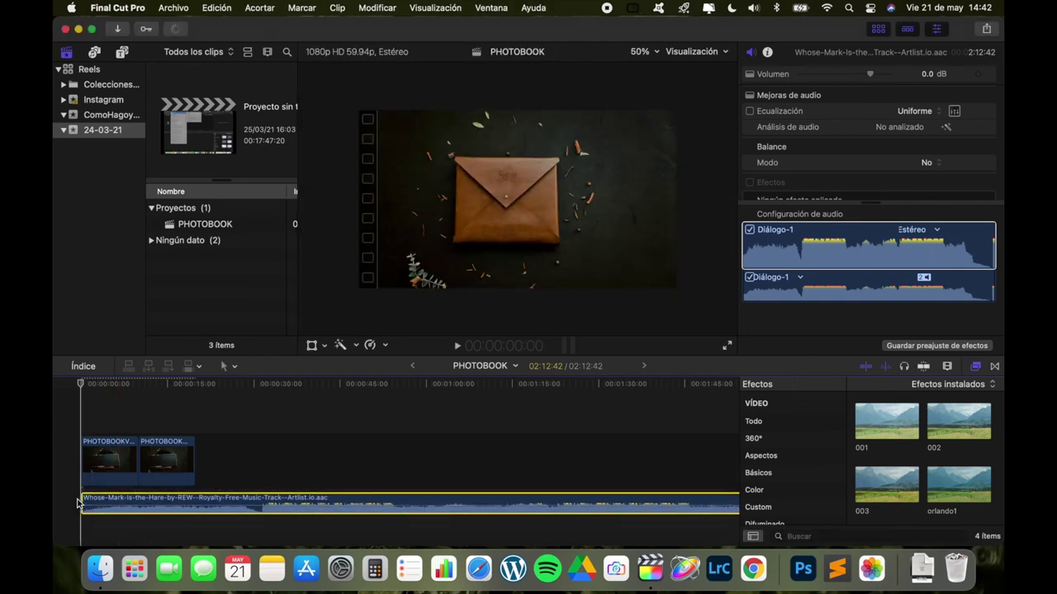
key(space)
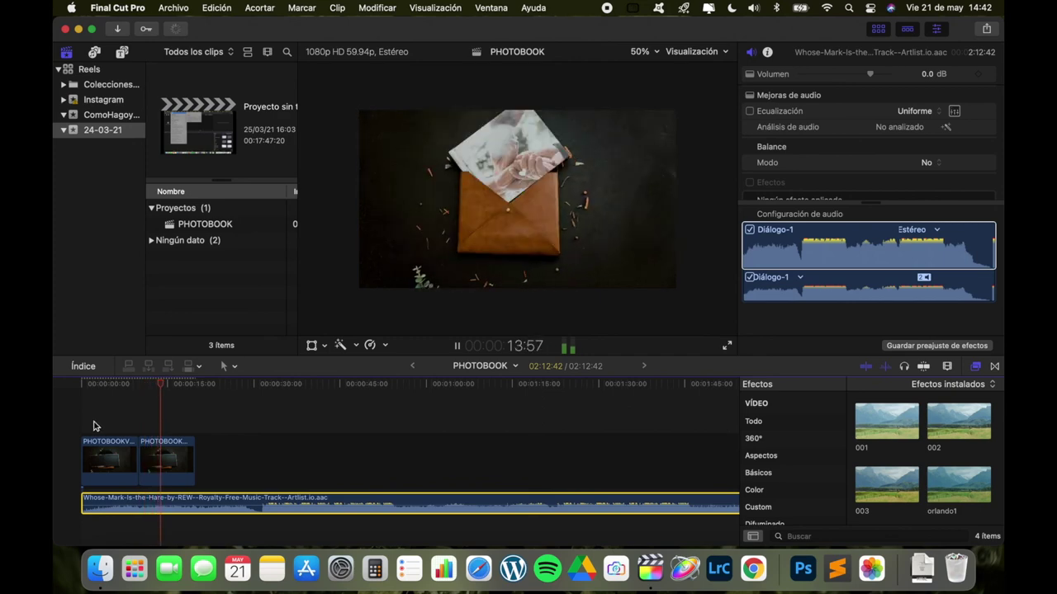
click(157, 456)
Step: Delete the duplicate clip and scale the remaining PHOTOBOOKVIDEO clip to 106%
key(Delete)
mouse_move(147, 388)
mouse_down()
mouse_move(103, 396)
mouse_move(114, 400)
mouse_up()
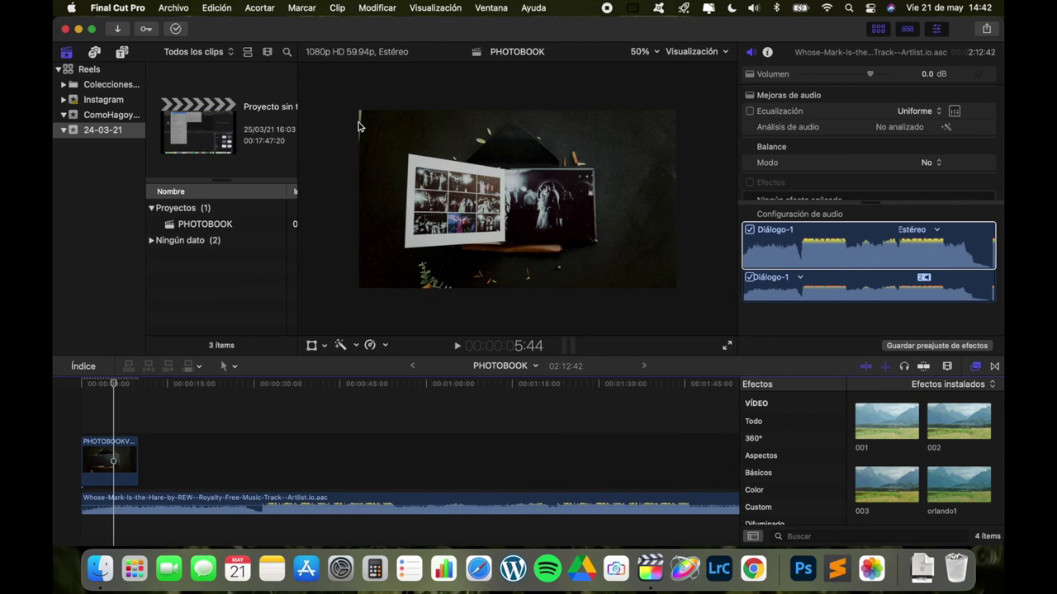
click(360, 130)
click(312, 345)
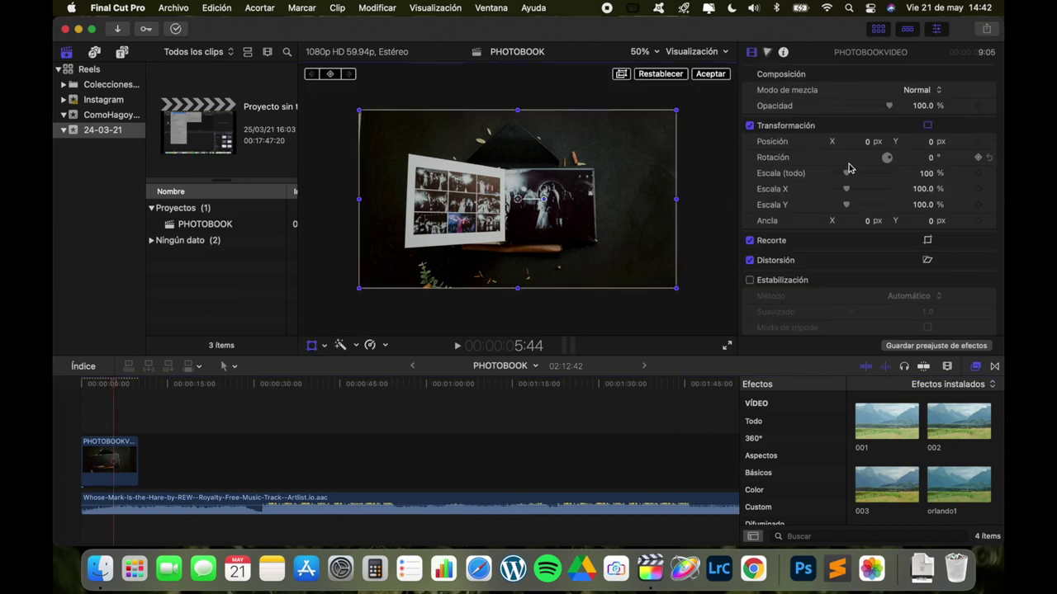
drag(850, 177, 852, 177)
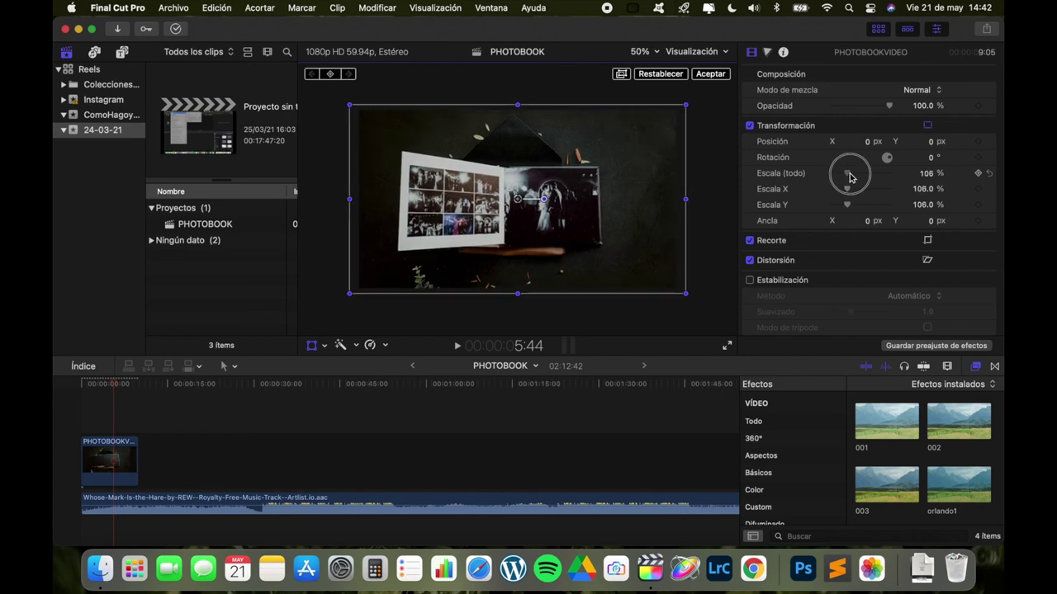
click(712, 74)
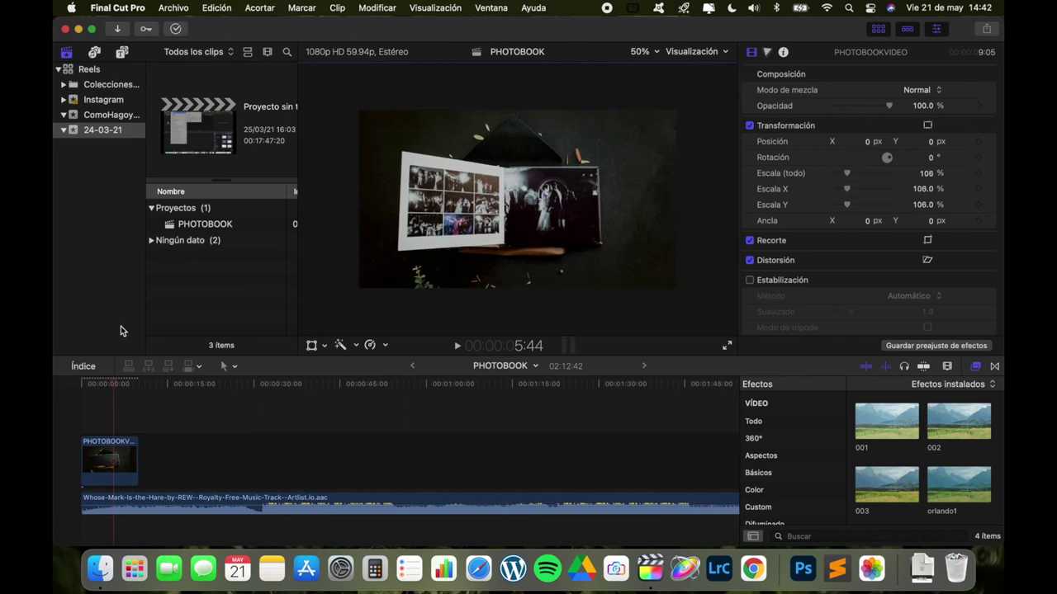
Step: Play the project from the start to review the scaled clip
click(55, 400)
key(space)
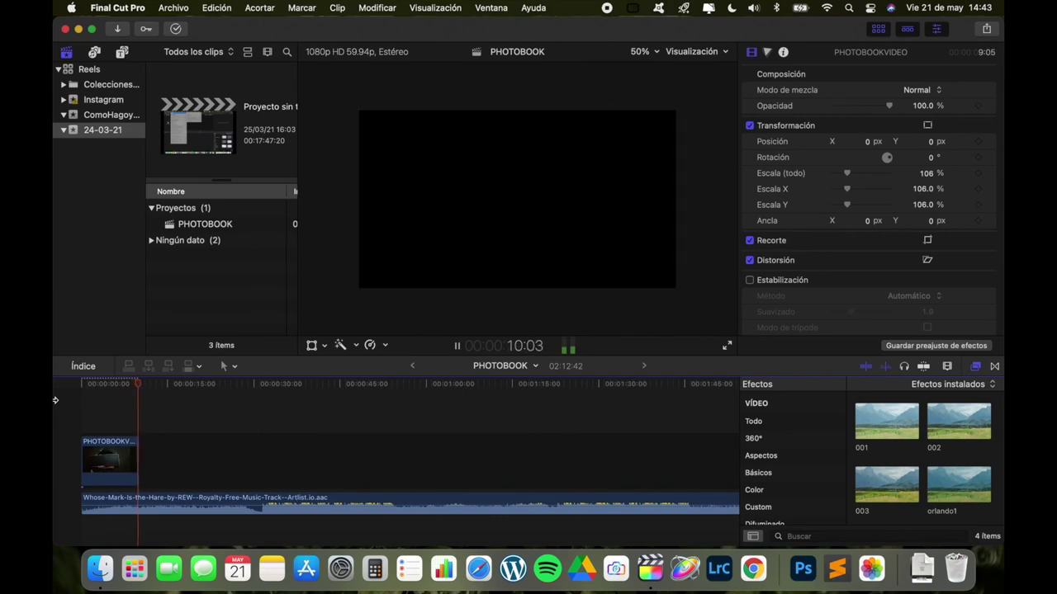
click(115, 465)
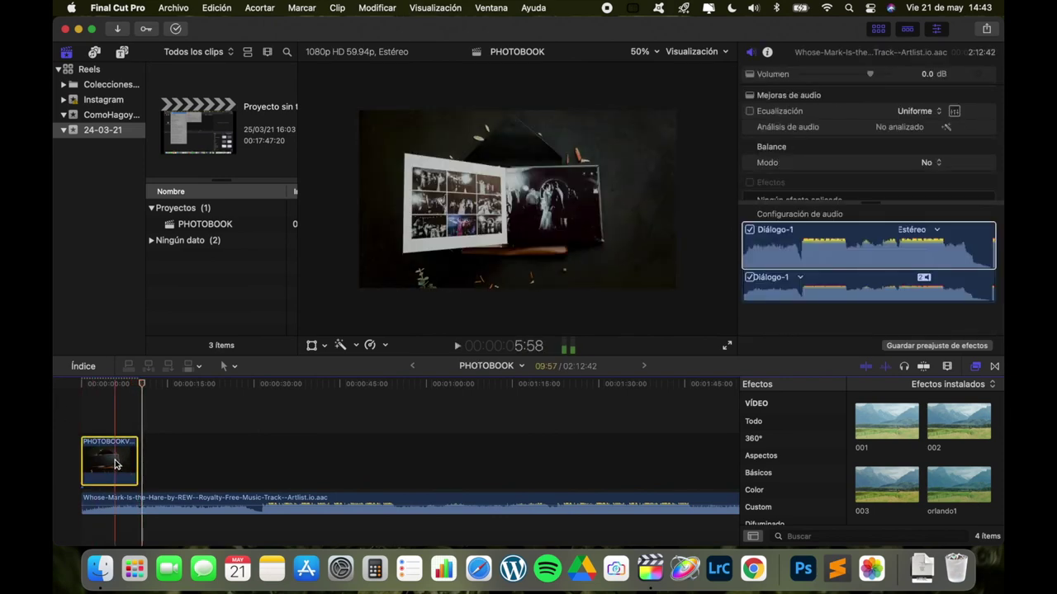
Step: Apply the Frame 03 effect to both PHOTOBOOKVIDEO clips and play the result
drag(886, 485, 256, 452)
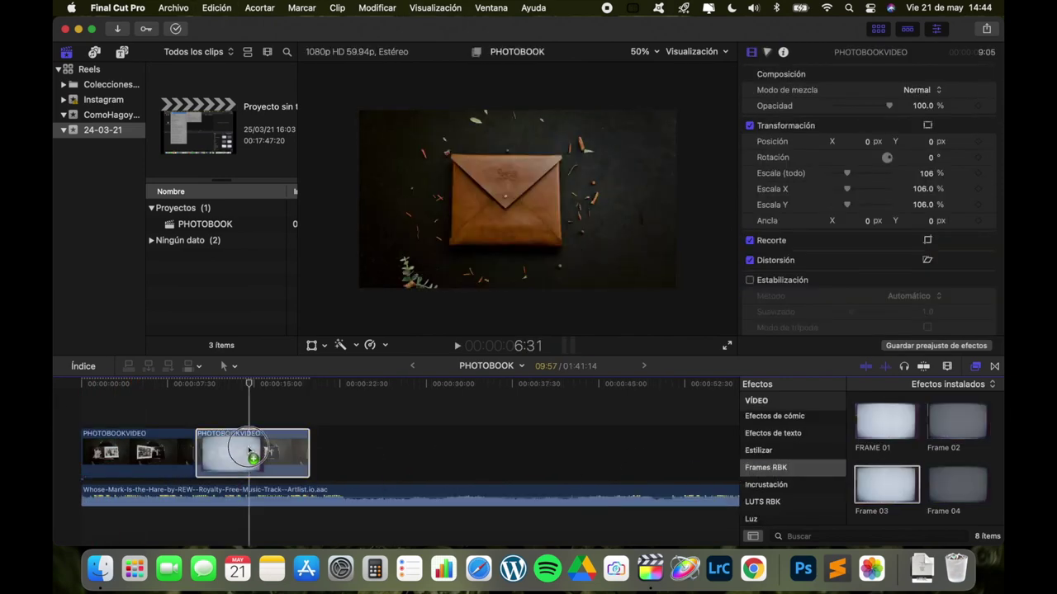
drag(886, 486, 136, 450)
click(91, 383)
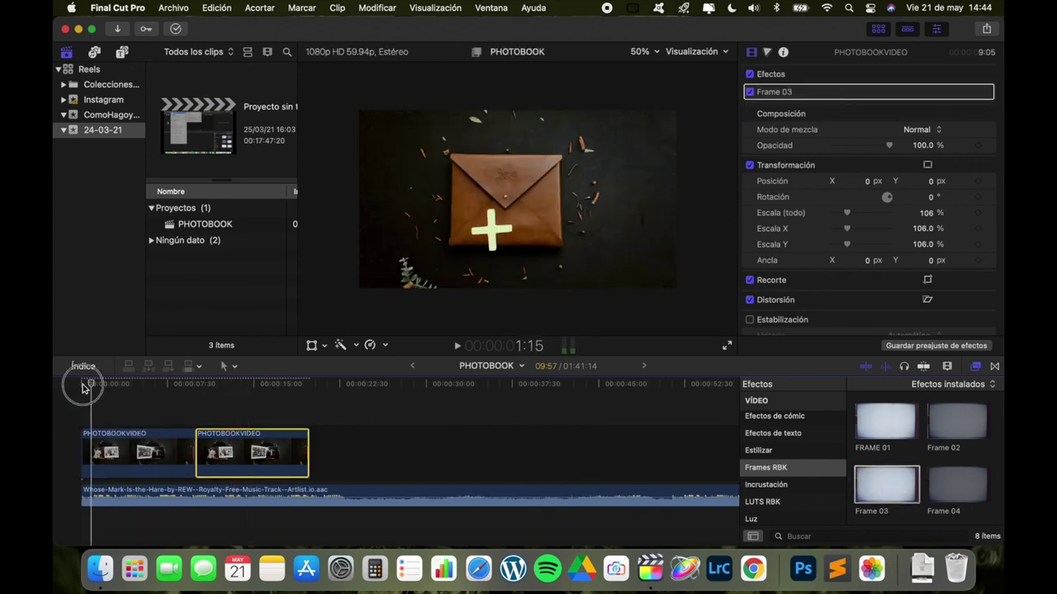
click(976, 366)
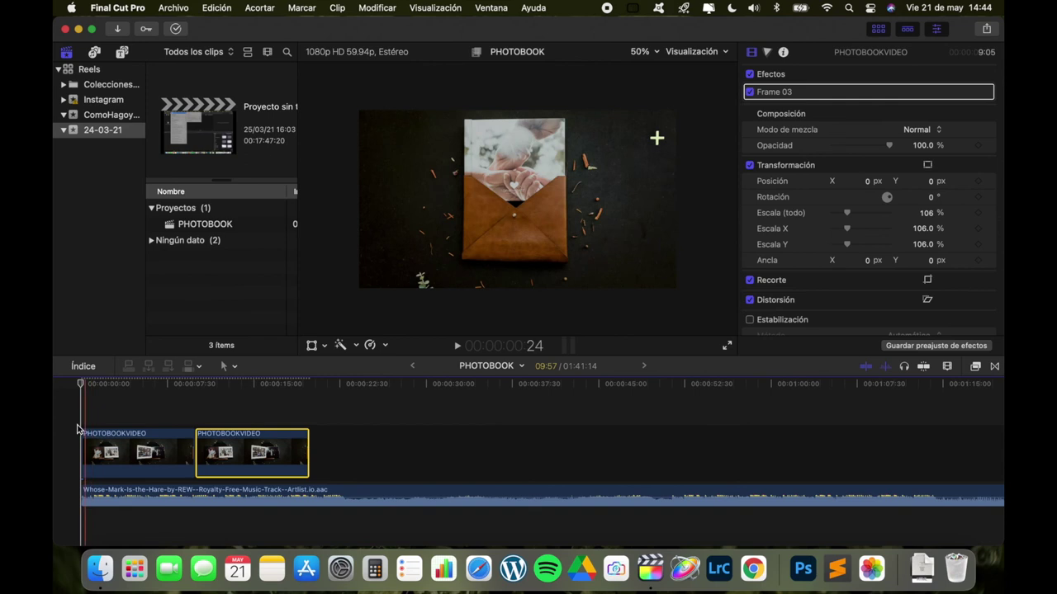
key(space)
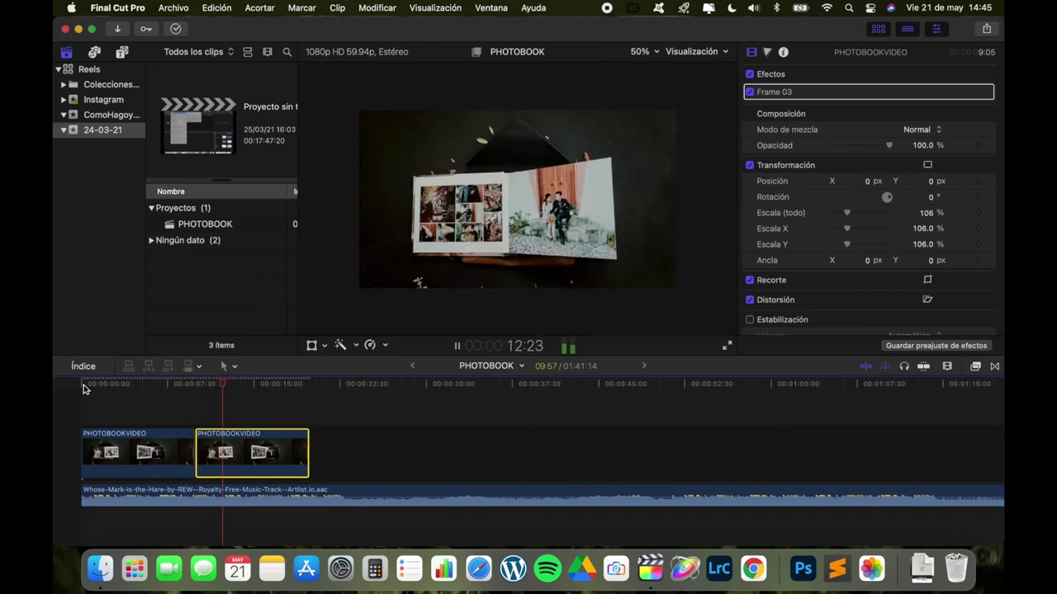
click(145, 450)
Step: Set the first clip's opacity to 76.42% and play it back from the start
key(super+z)
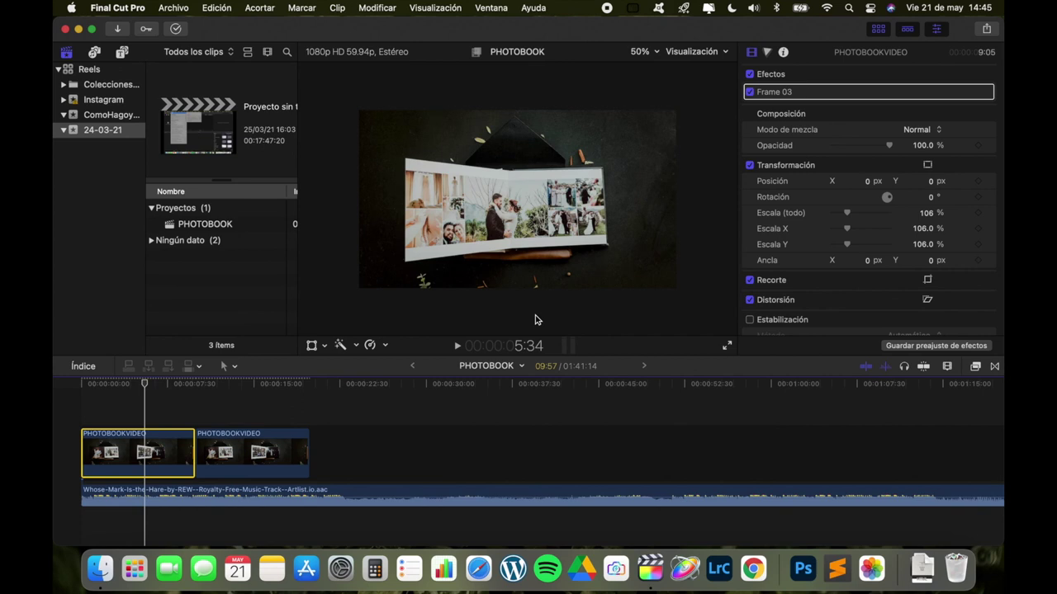
click(922, 153)
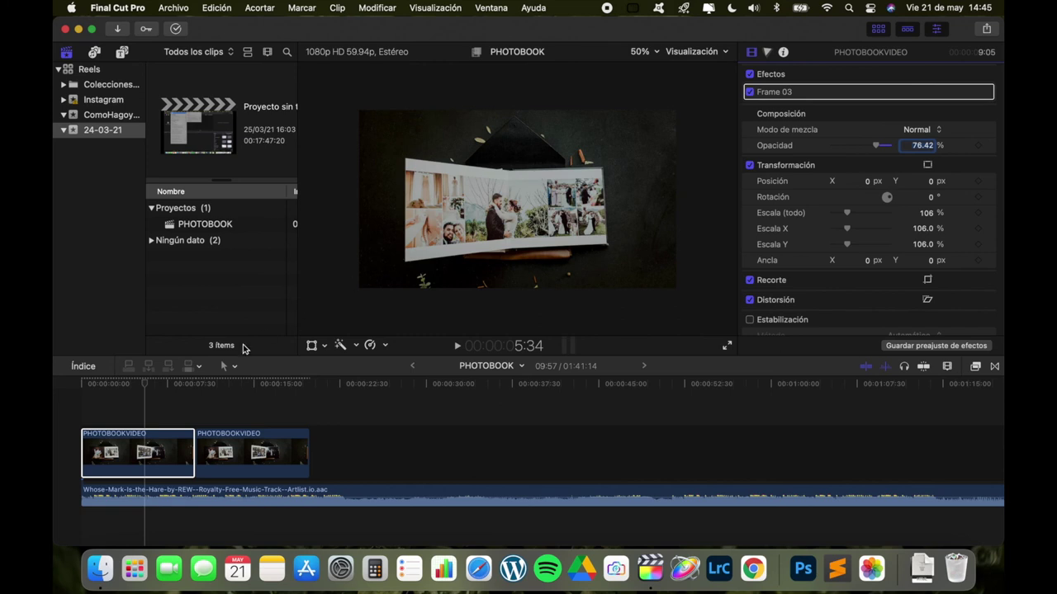
click(102, 397)
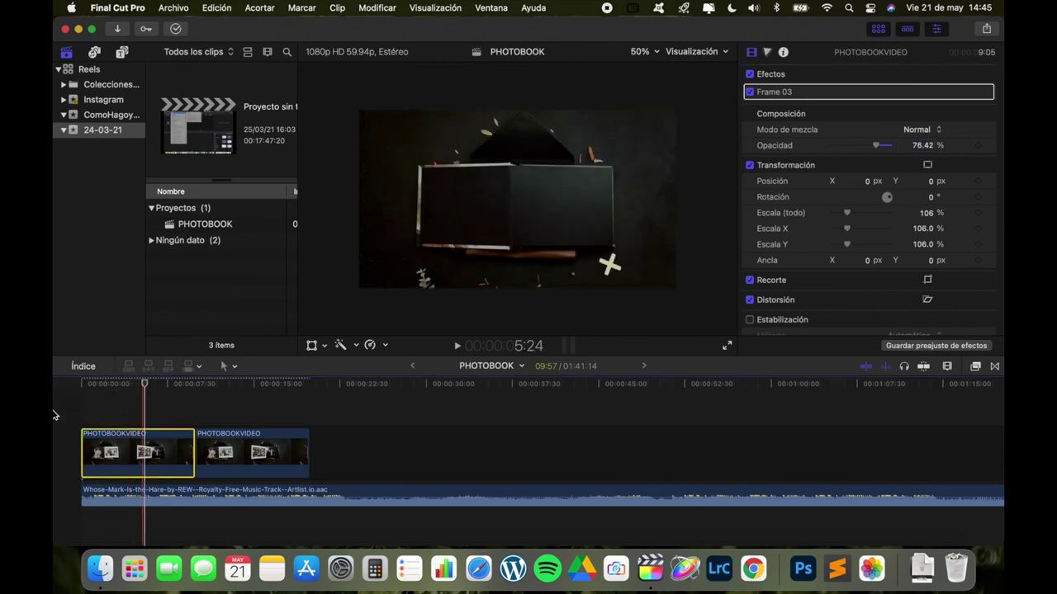
click(71, 396)
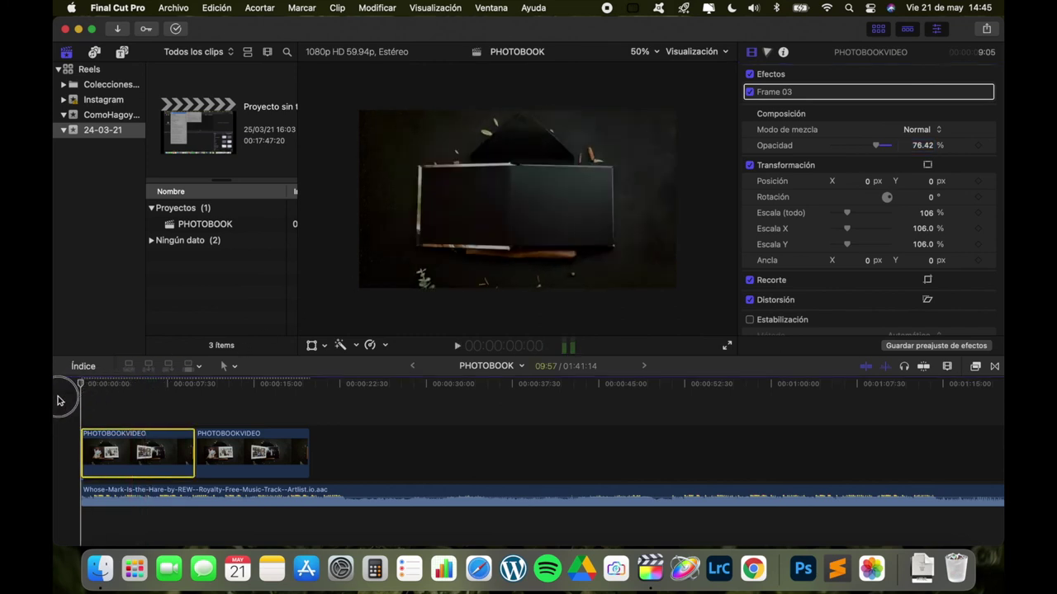
key(space)
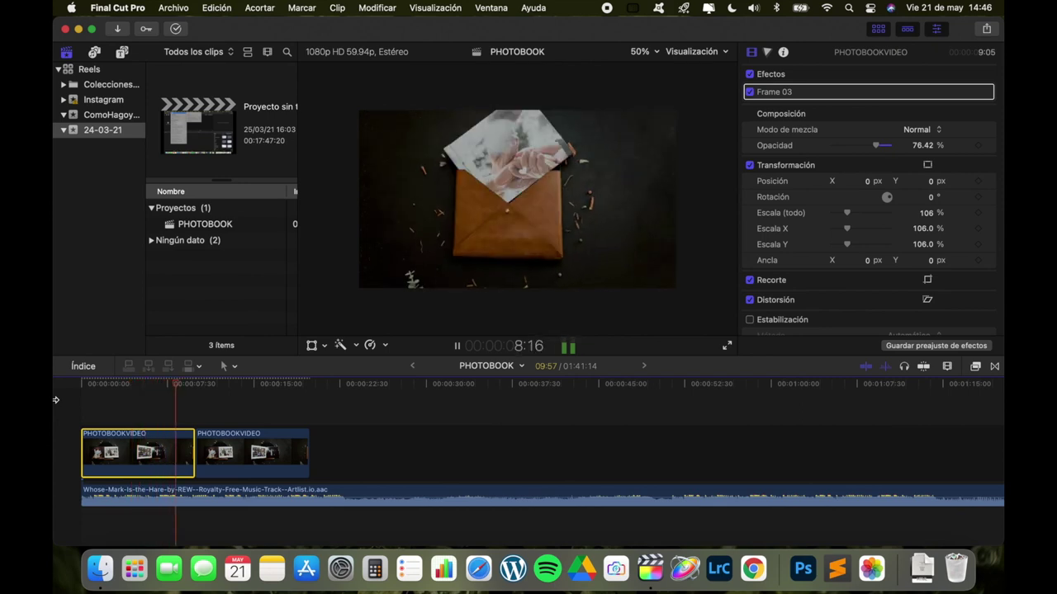
Step: Drag the LOGOHOJA generator from the Logotipo generators onto the end of the timeline
click(121, 51)
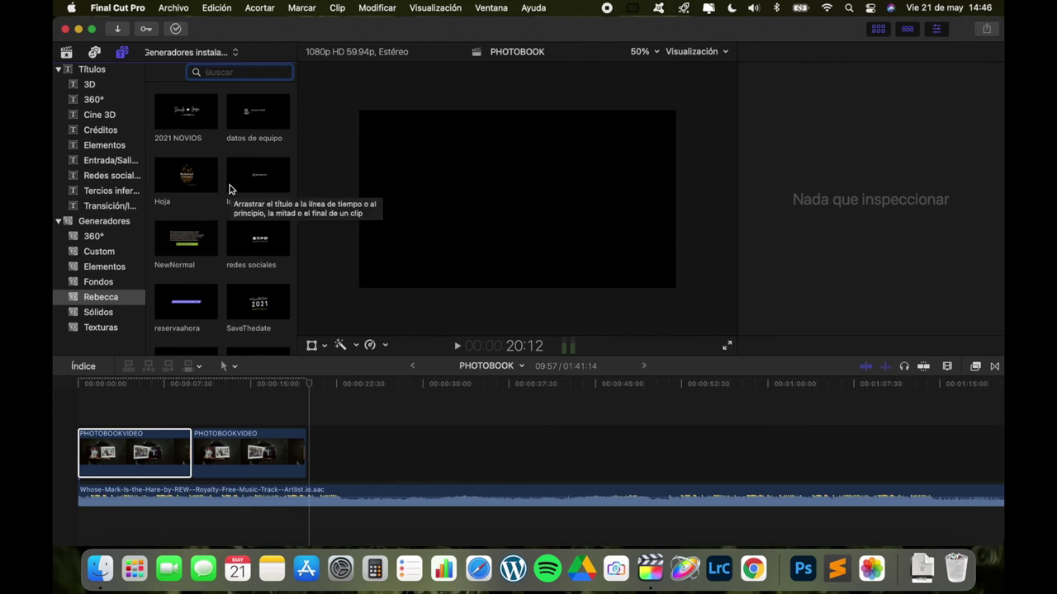
scroll(223, 192, down, 3)
scroll(229, 190, down, 1)
scroll(229, 189, down, 2)
scroll(233, 193, down, 2)
scroll(237, 199, down, 2)
click(255, 229)
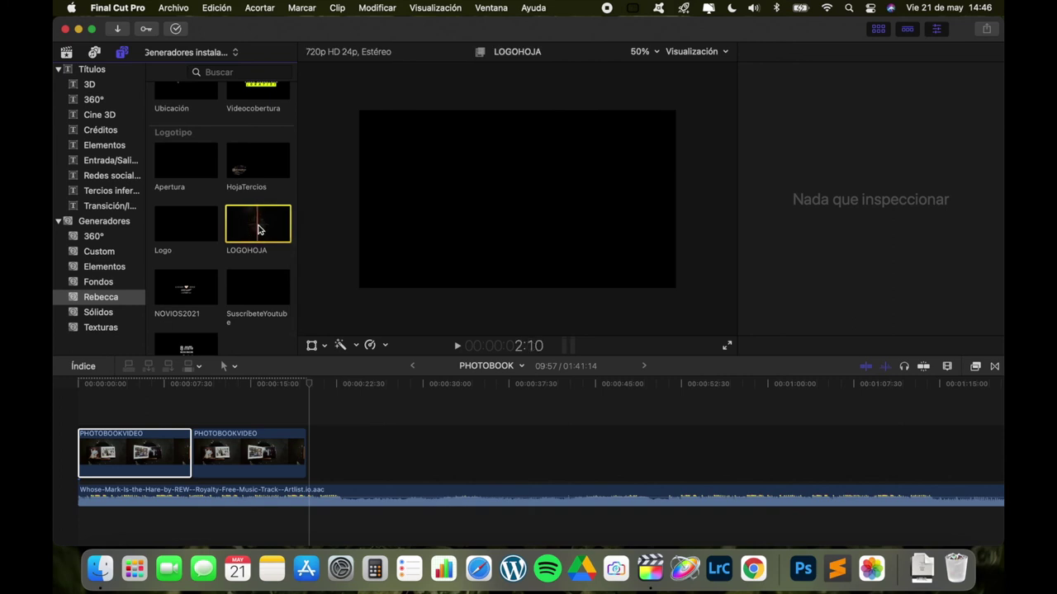
drag(254, 225, 318, 446)
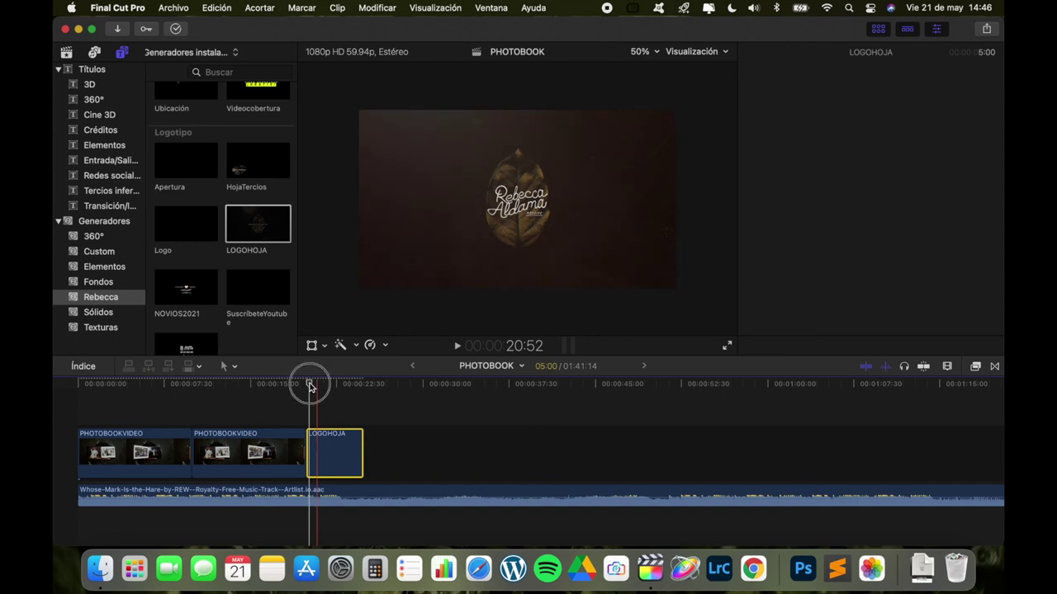
key(cmd+4)
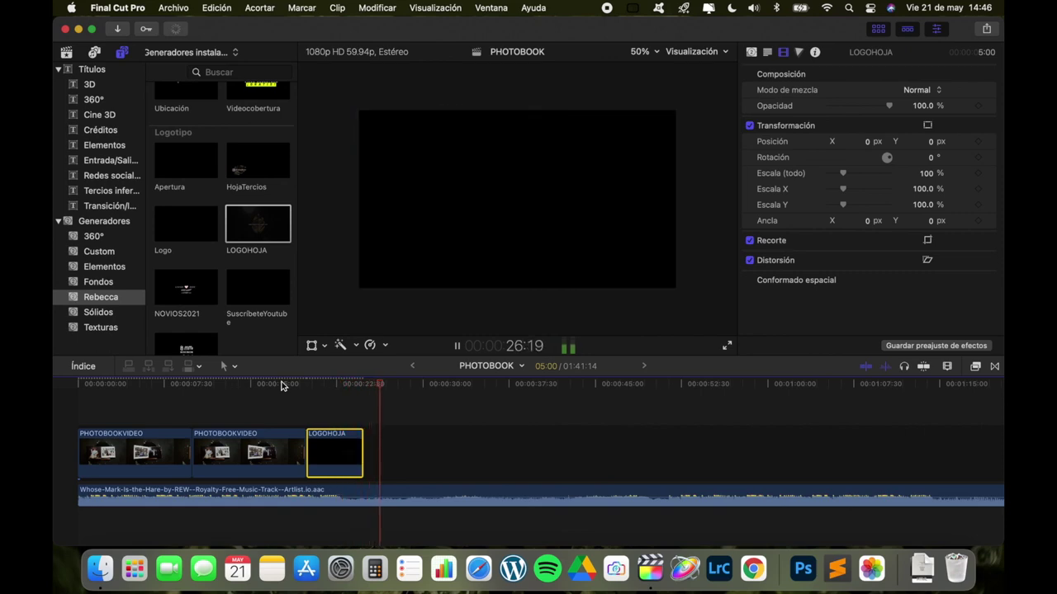
click(382, 493)
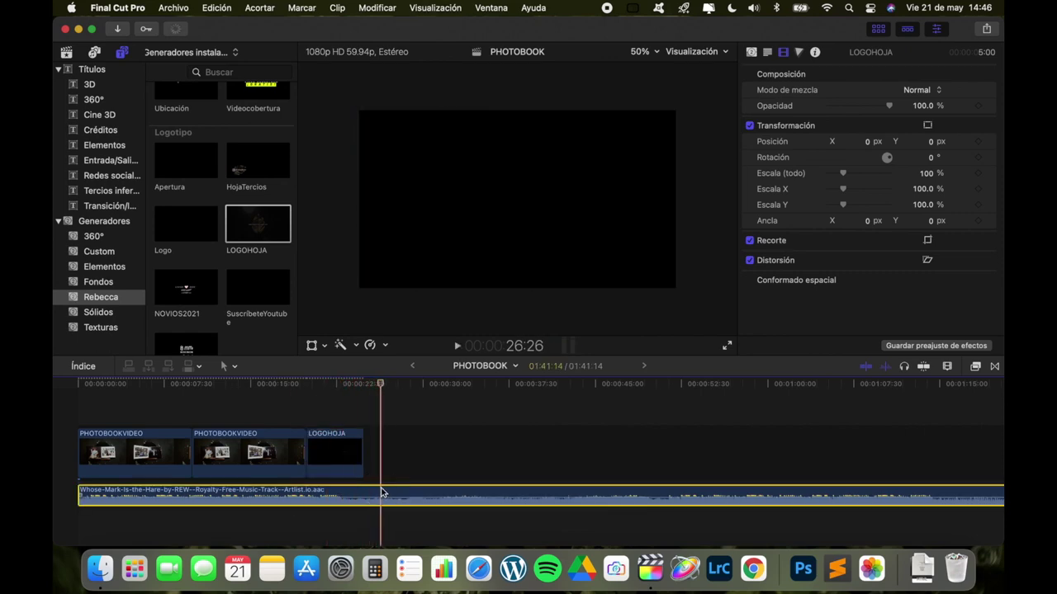
Step: Cut the music where LOGOHOJA ends, delete the remainder, and fade it out
key(super+b)
click(438, 460)
key(Delete)
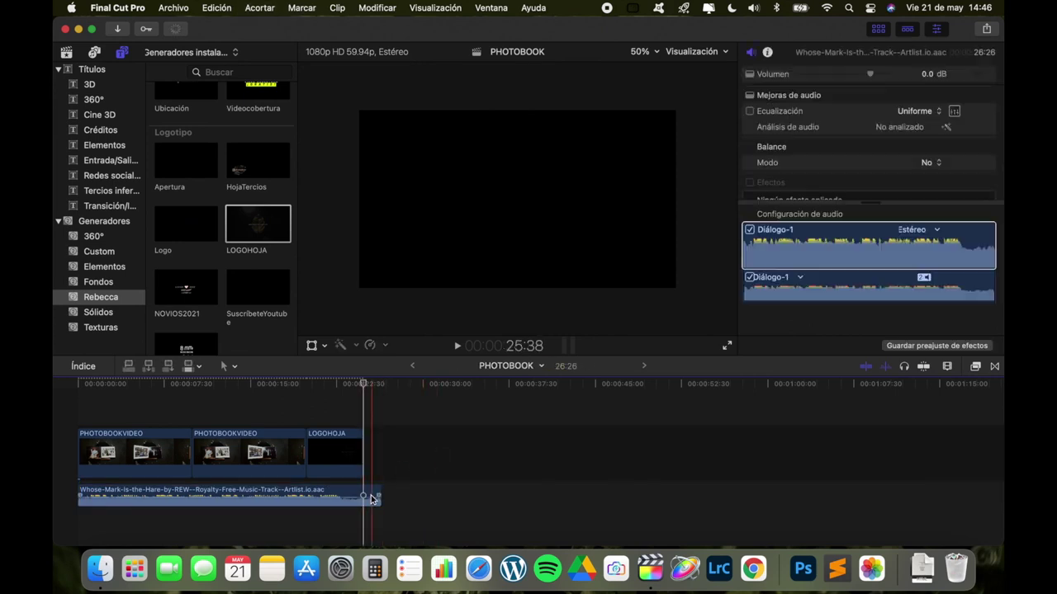
drag(374, 496, 355, 496)
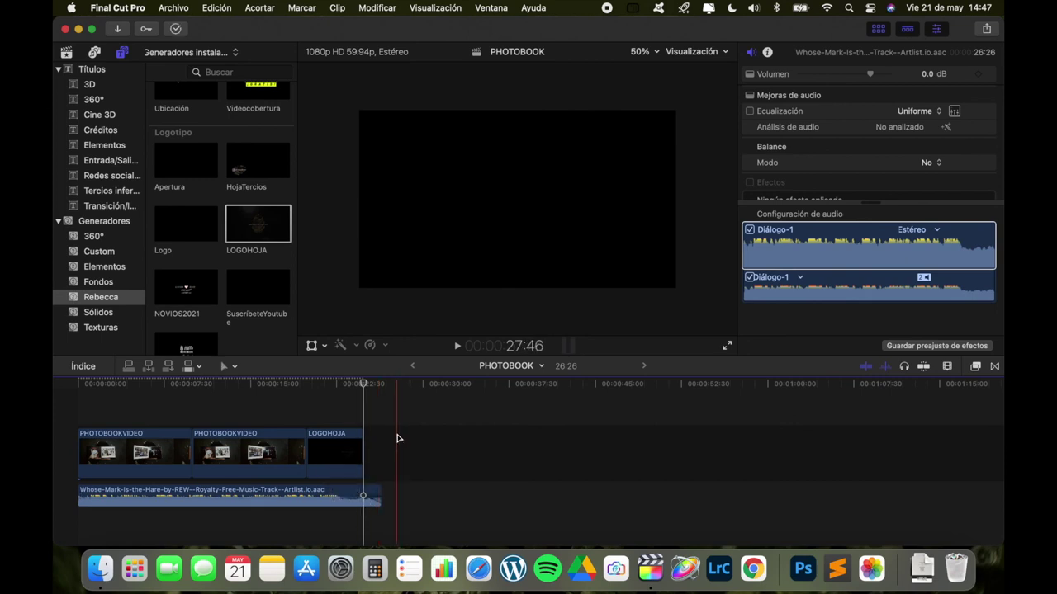
Step: Select the clips and shift them slightly later along the timeline
drag(365, 425, 116, 460)
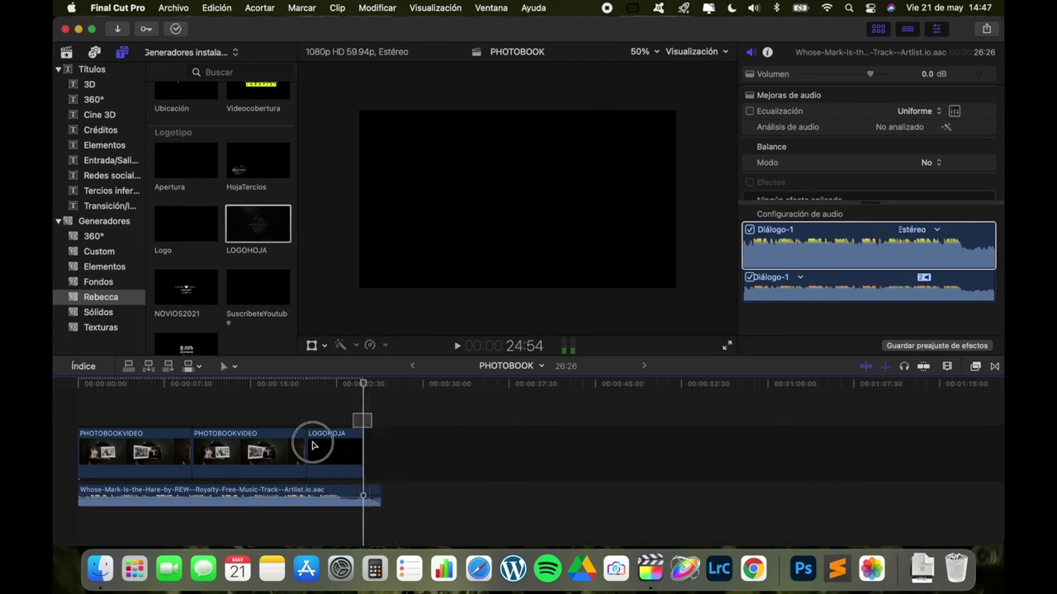
click(144, 452)
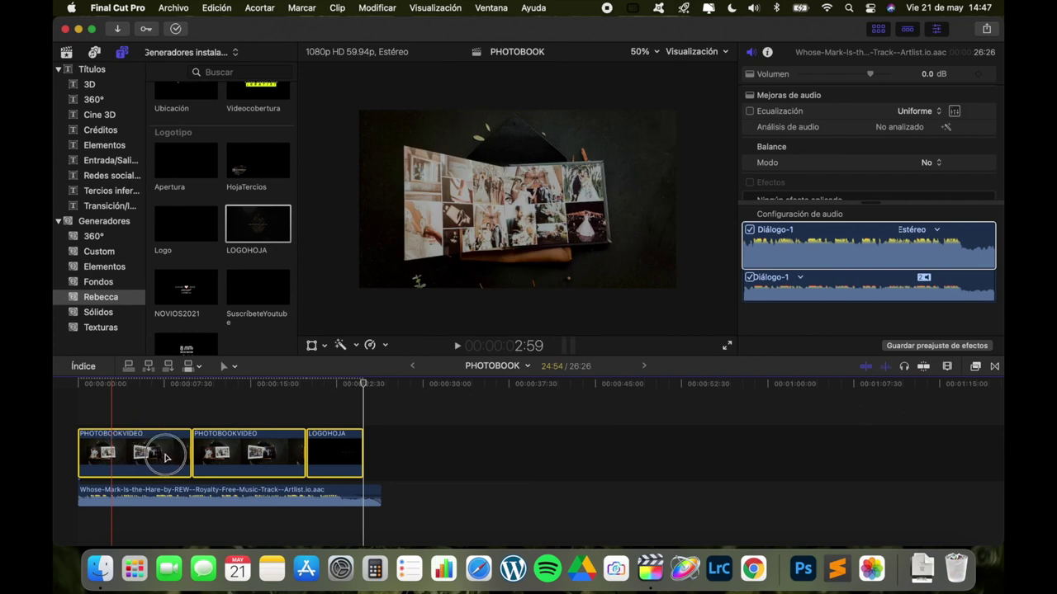
drag(165, 459, 122, 454)
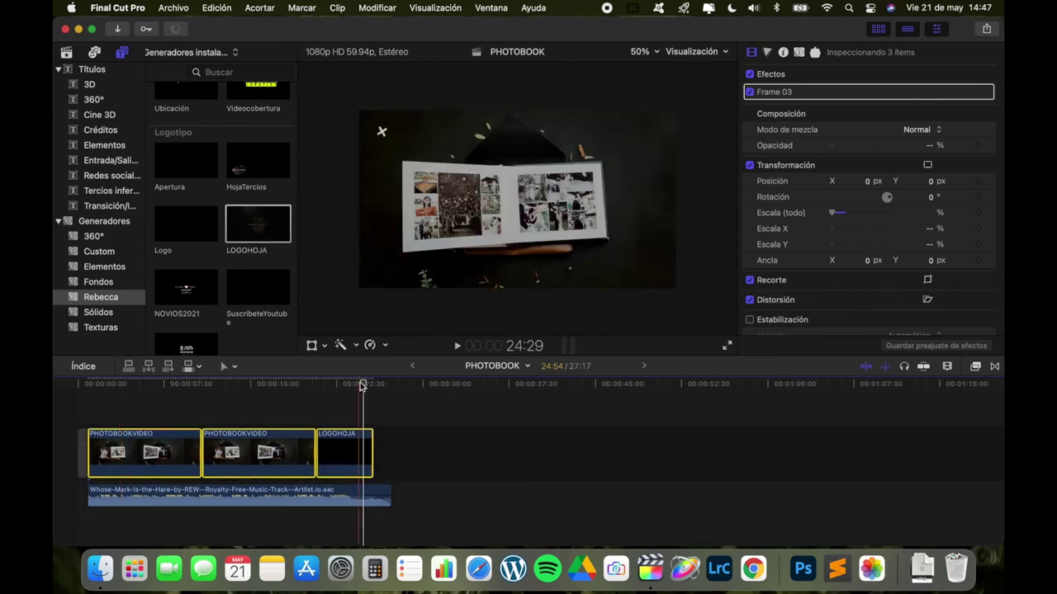
Step: Settle the clips in their new position and play the project from the start
drag(364, 384, 265, 395)
key(Home)
key(space)
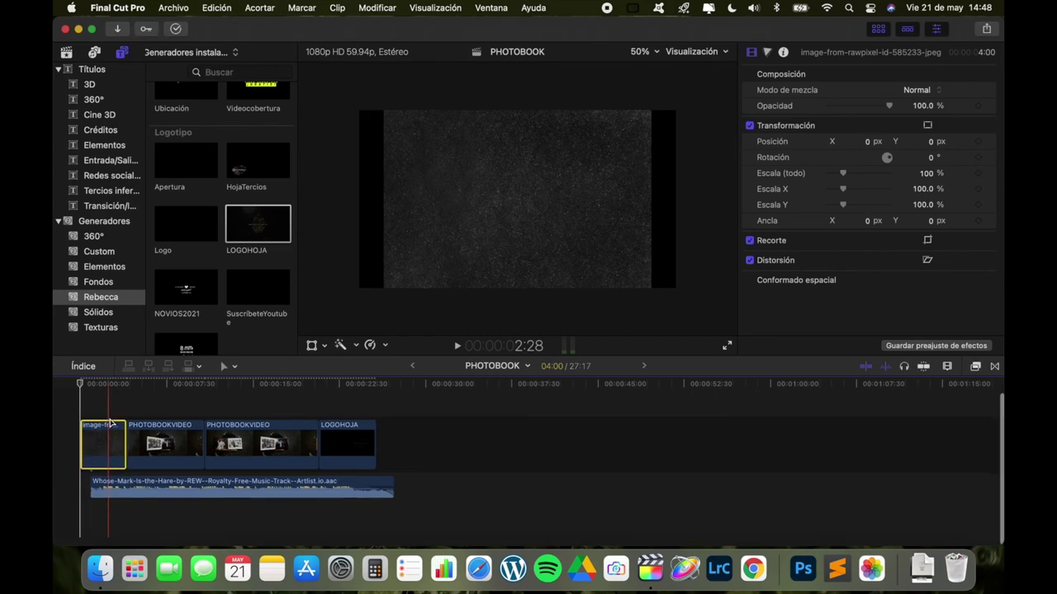
mouse_move(80, 384)
mouse_down()
mouse_move(376, 406)
mouse_move(107, 426)
mouse_up()
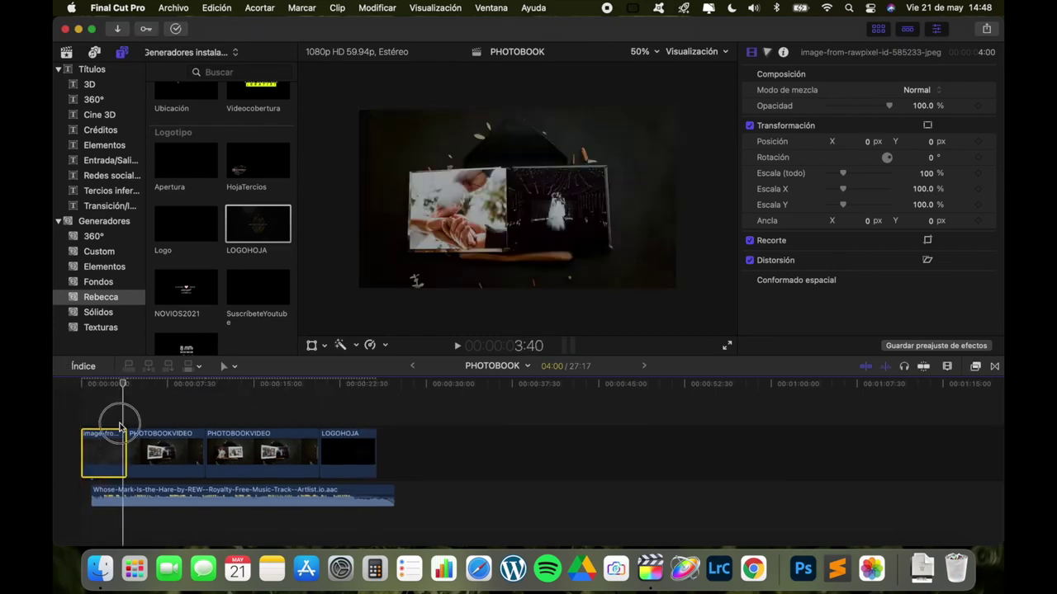
Step: Scale the texture image to 123.73%, blend it with Oscurecer, and play to check
click(312, 346)
drag(653, 111, 683, 89)
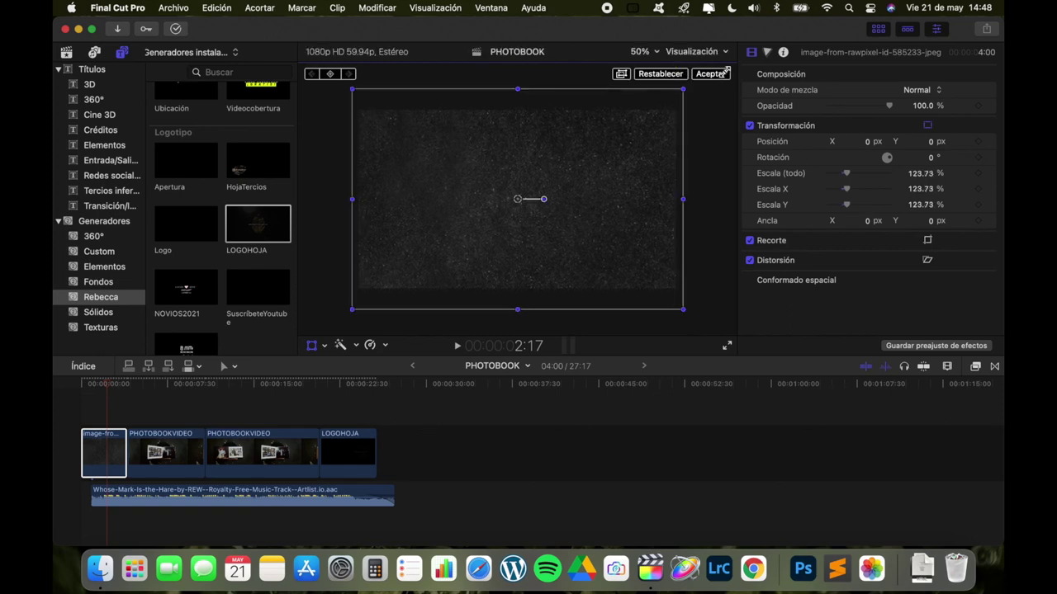
click(712, 74)
click(912, 90)
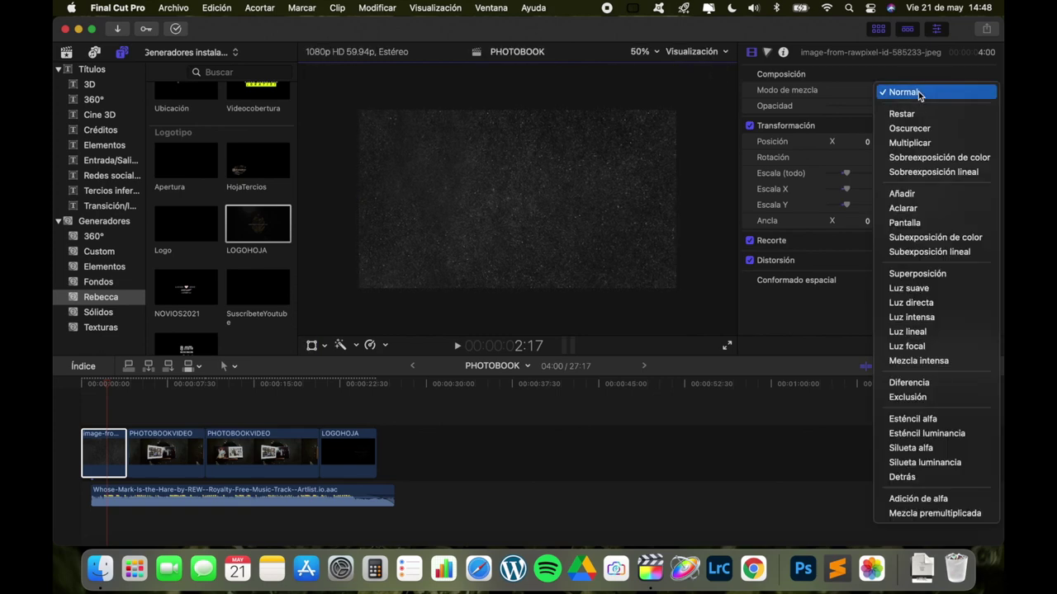
click(909, 130)
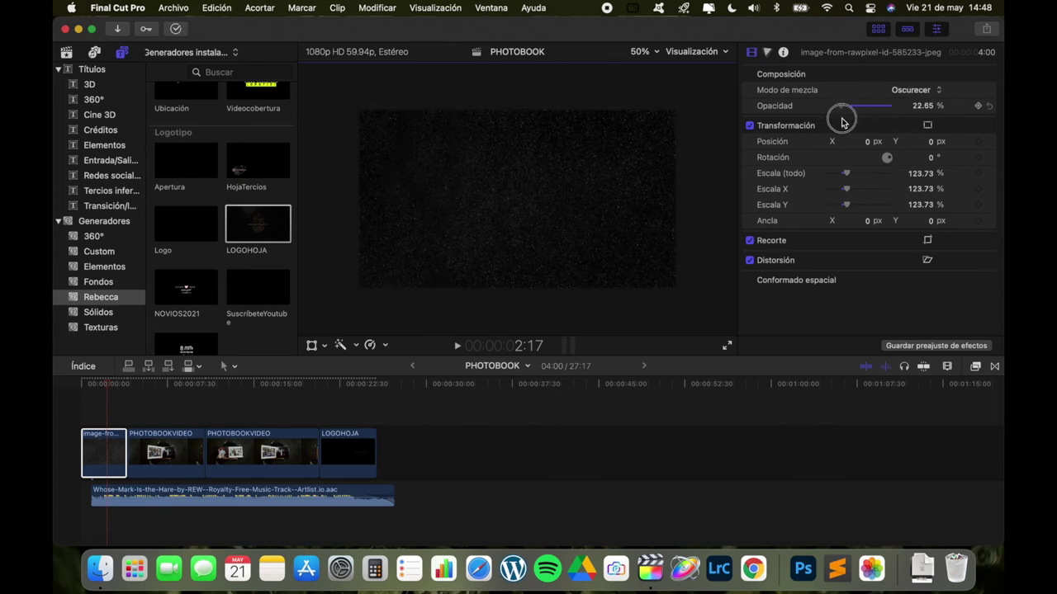
drag(105, 388, 92, 388)
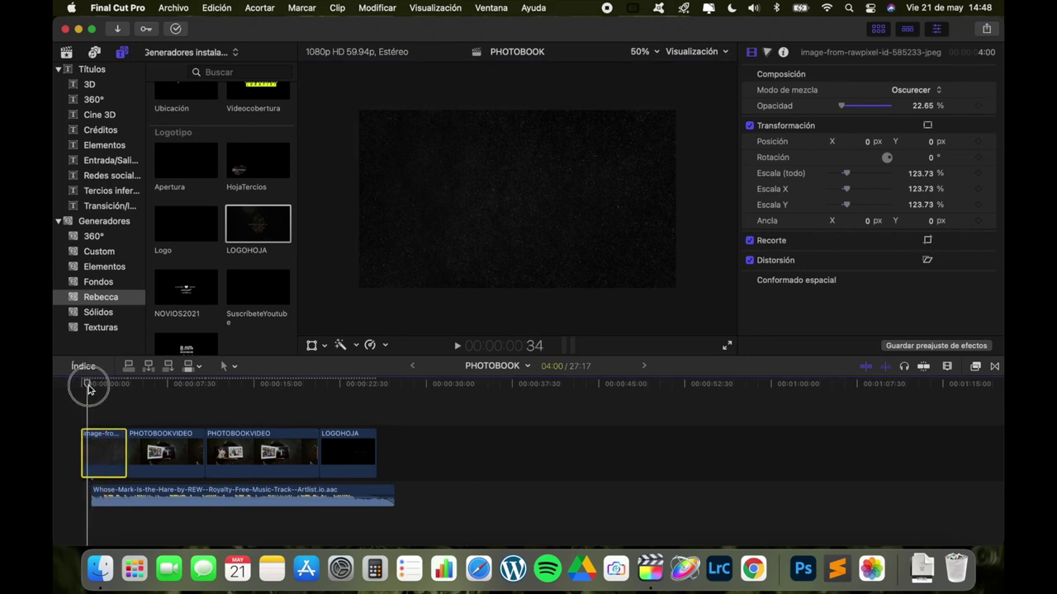
key(space)
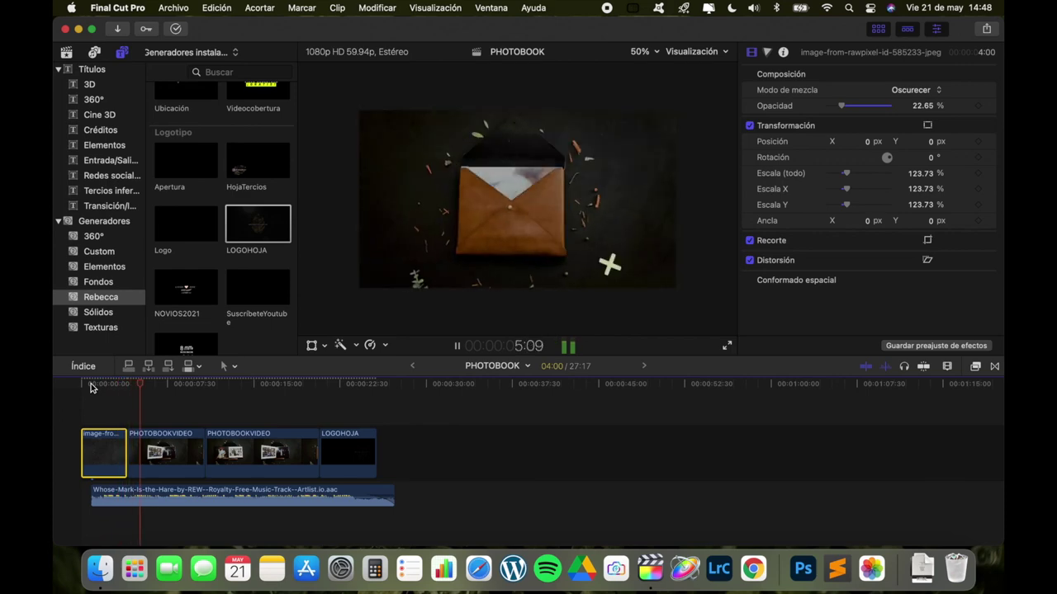
Step: Stop playback, find Texto Videos under Logotipo, and drag it above the opening clip
key(space)
scroll(217, 224, down, 1)
scroll(217, 224, down, 2)
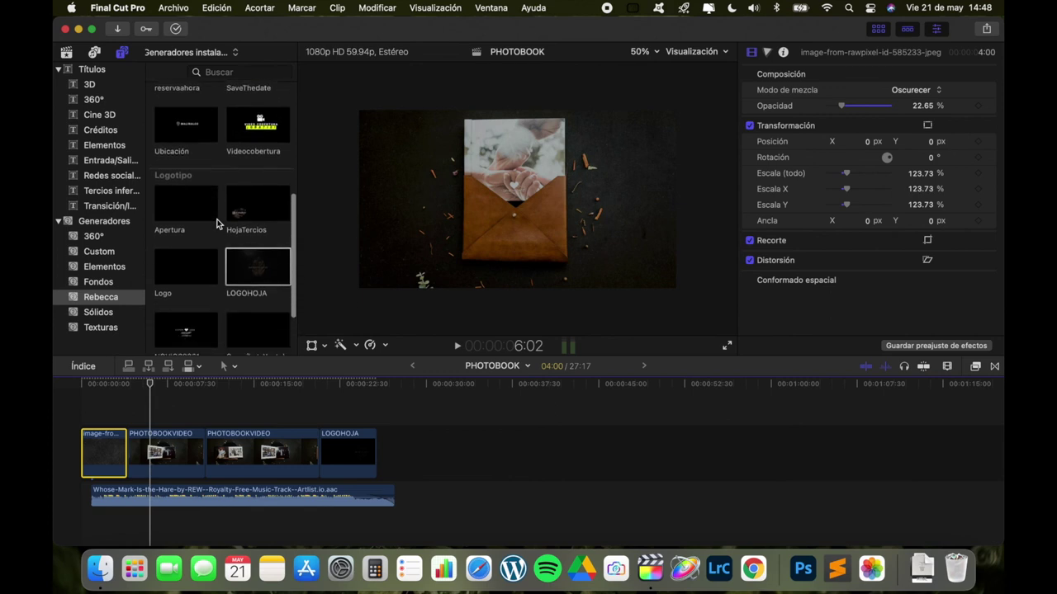
scroll(216, 224, up, 2)
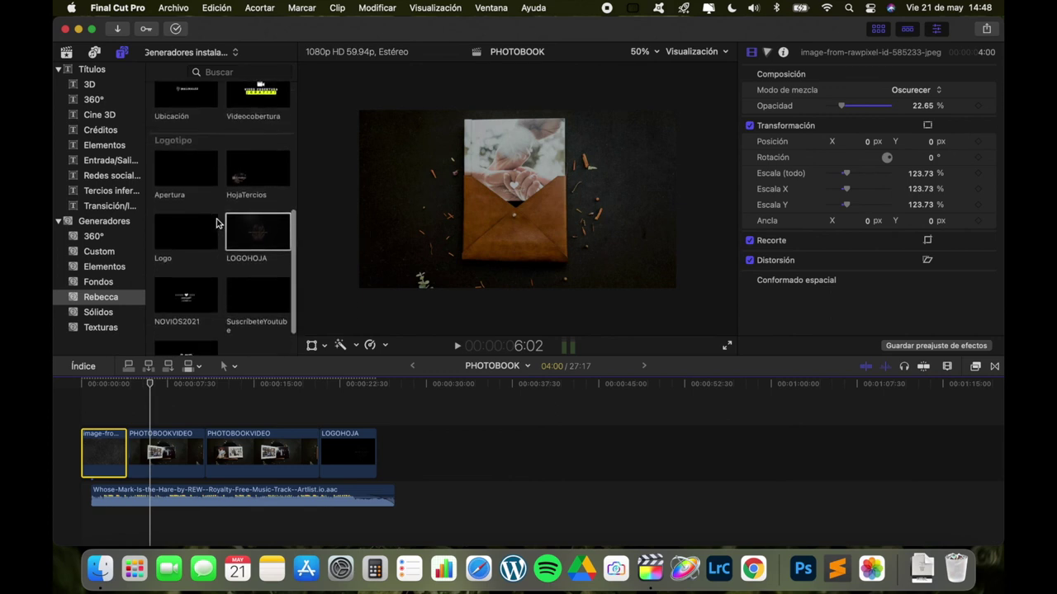
scroll(216, 223, up, 2)
scroll(216, 224, up, 2)
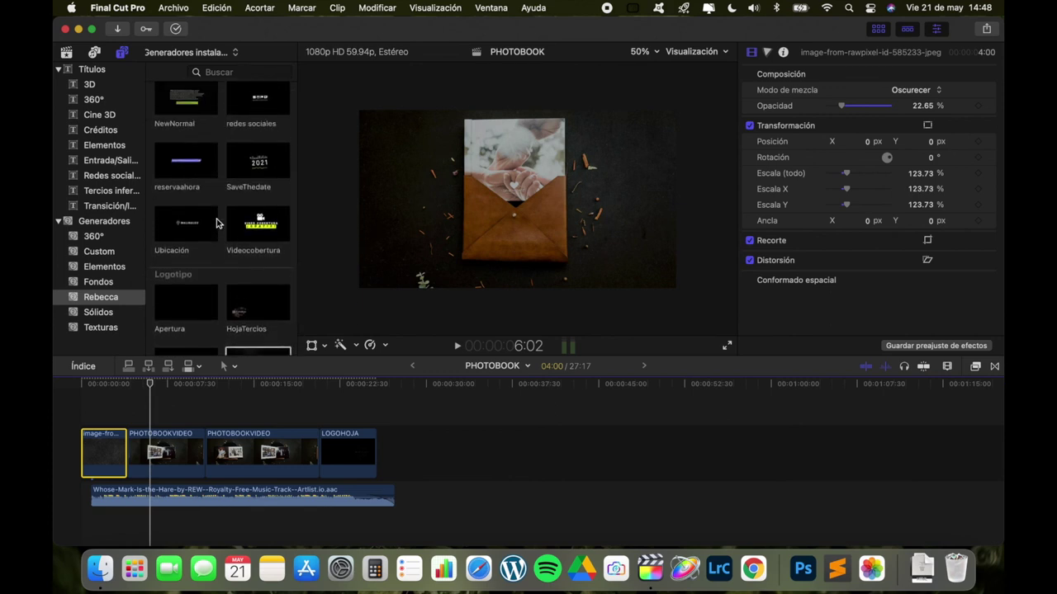
scroll(217, 224, up, 2)
scroll(216, 224, up, 2)
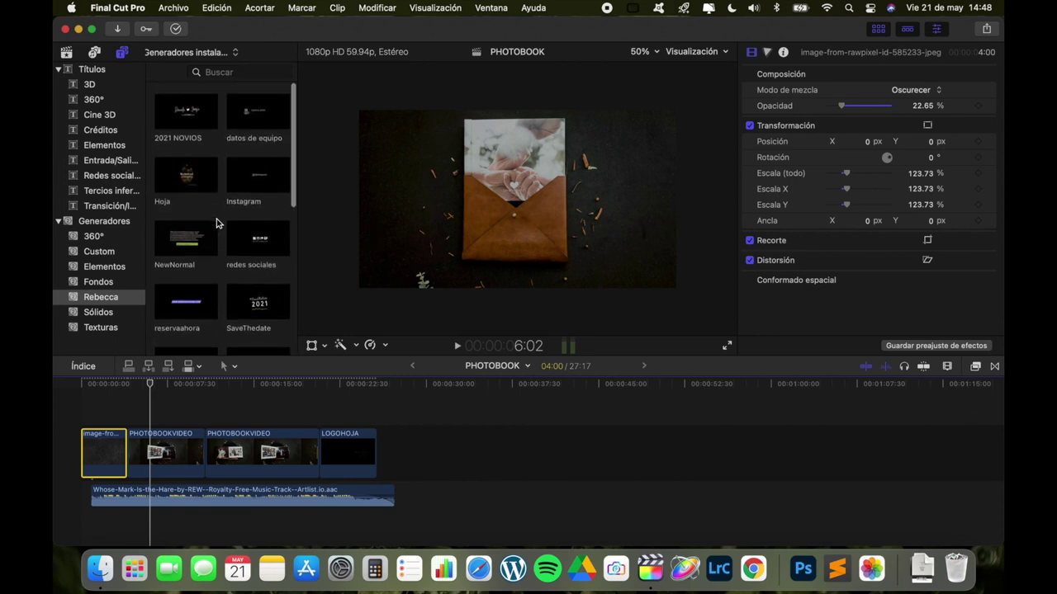
scroll(217, 224, down, 5)
scroll(216, 223, down, 5)
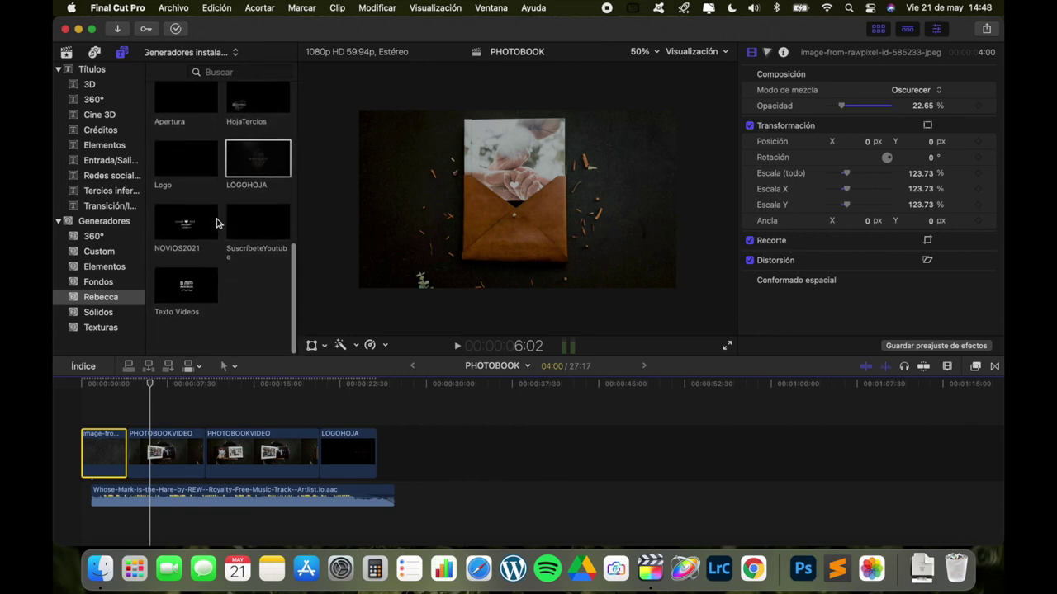
click(180, 319)
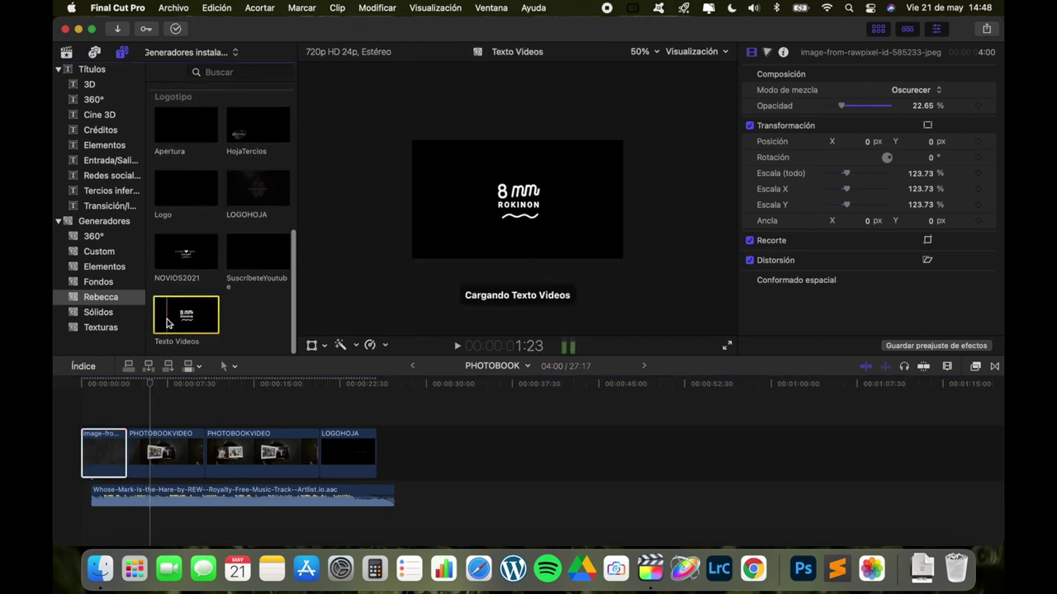
drag(180, 319, 93, 396)
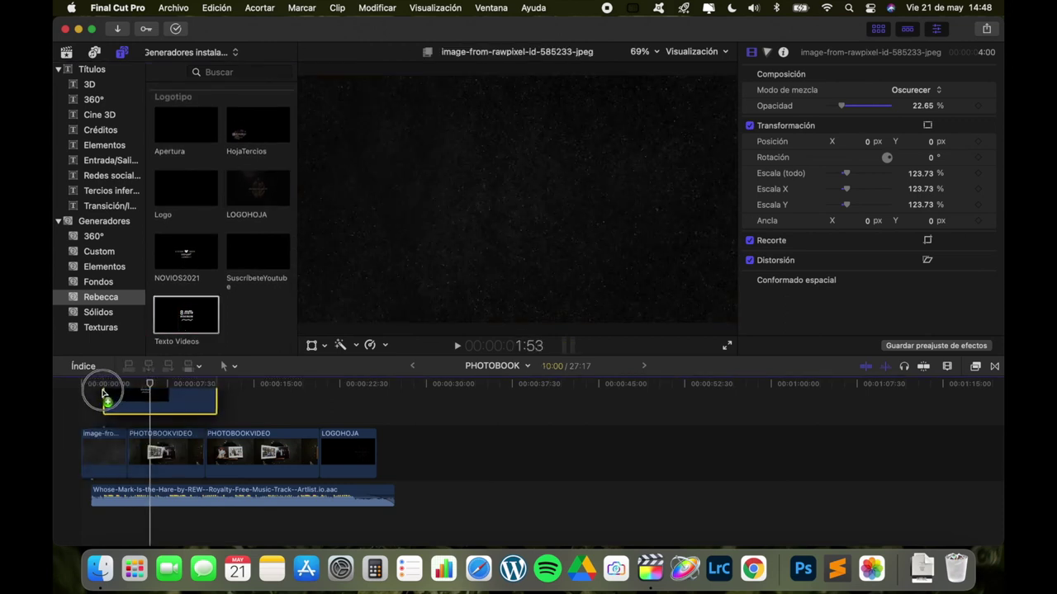
Step: Place the Texto Videos title above the opening clips and open its 8 mm text for editing
drag(93, 396, 94, 397)
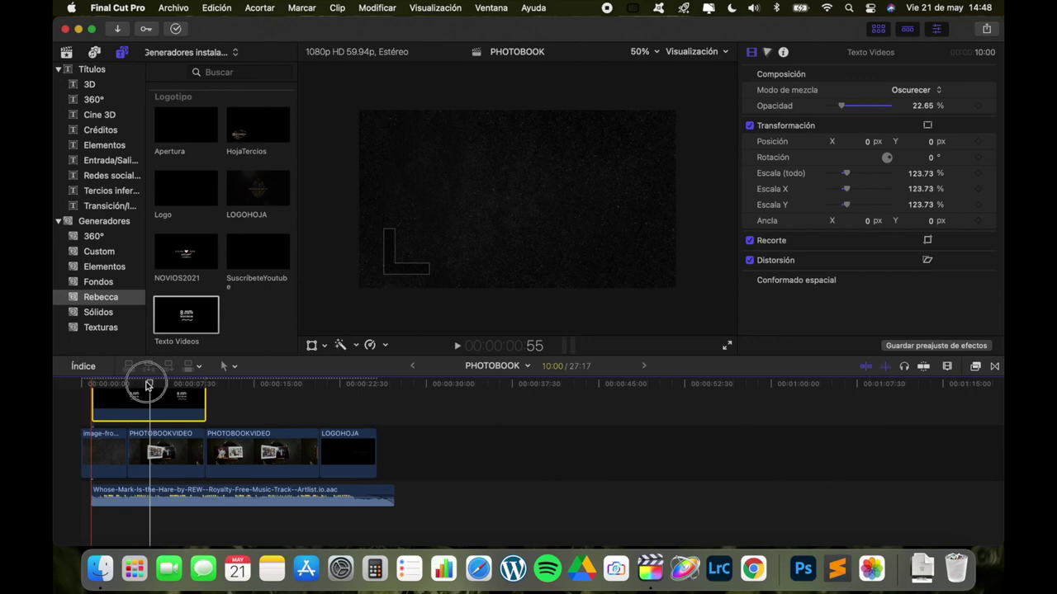
click(135, 385)
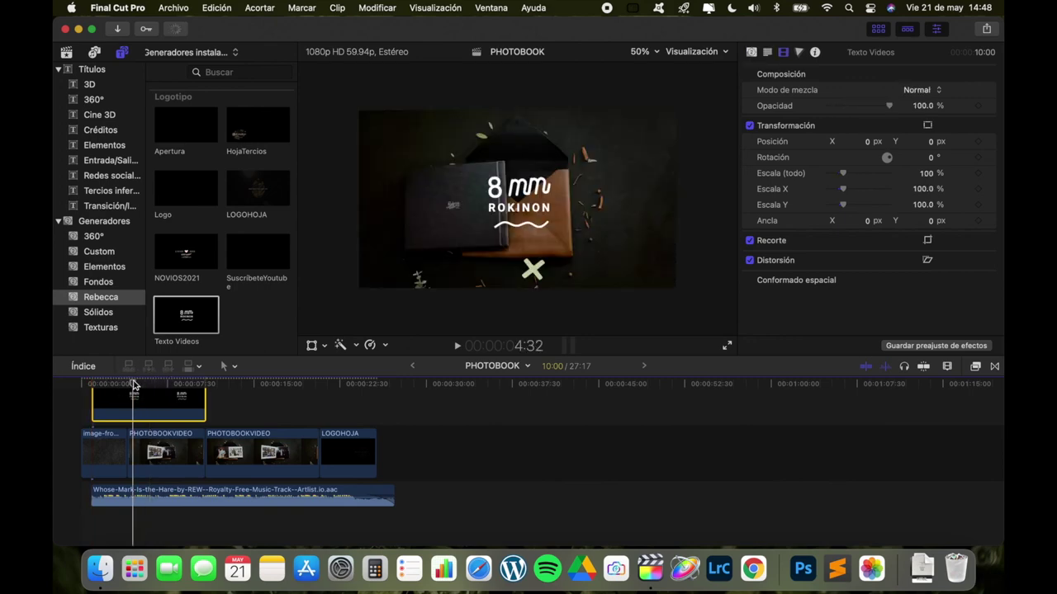
click(538, 187)
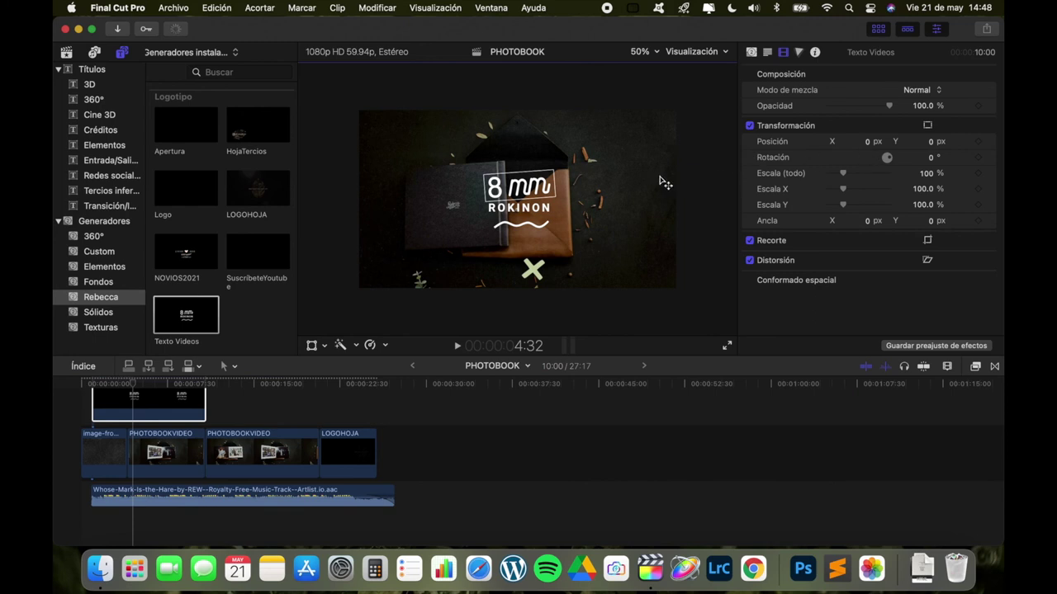
double_click(535, 212)
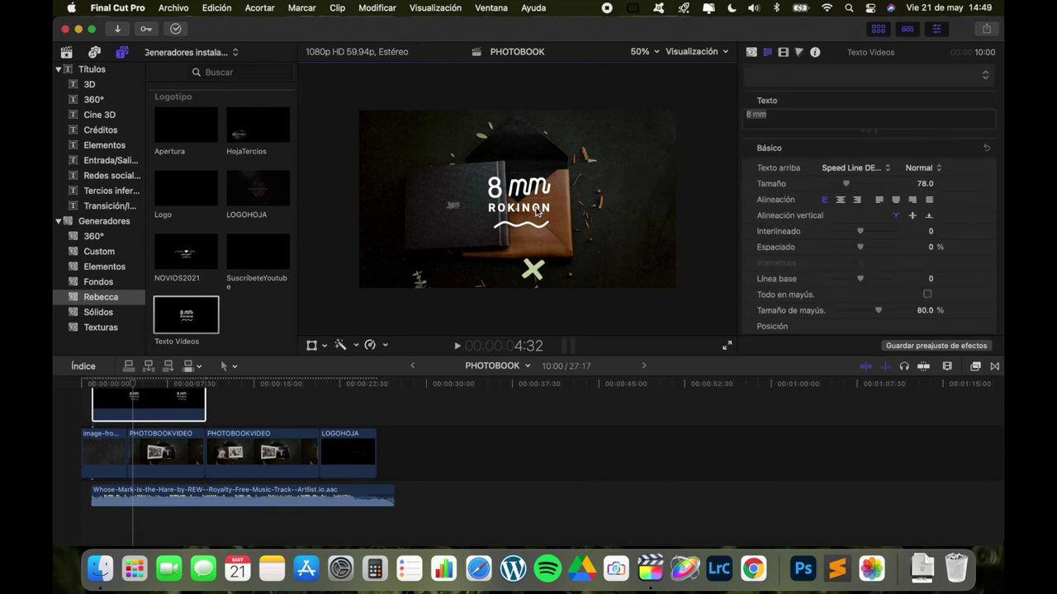
Step: Replace the 'rokinon' text with PHOTOBOOK and reduce its Tamaño slightly
key(Escape)
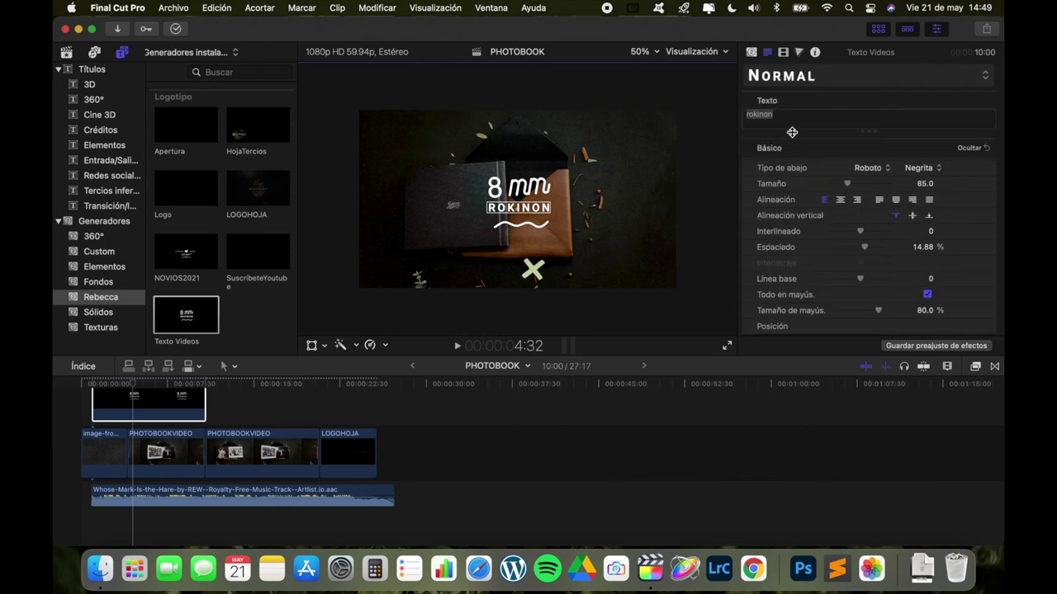
click(792, 118)
key(super+a)
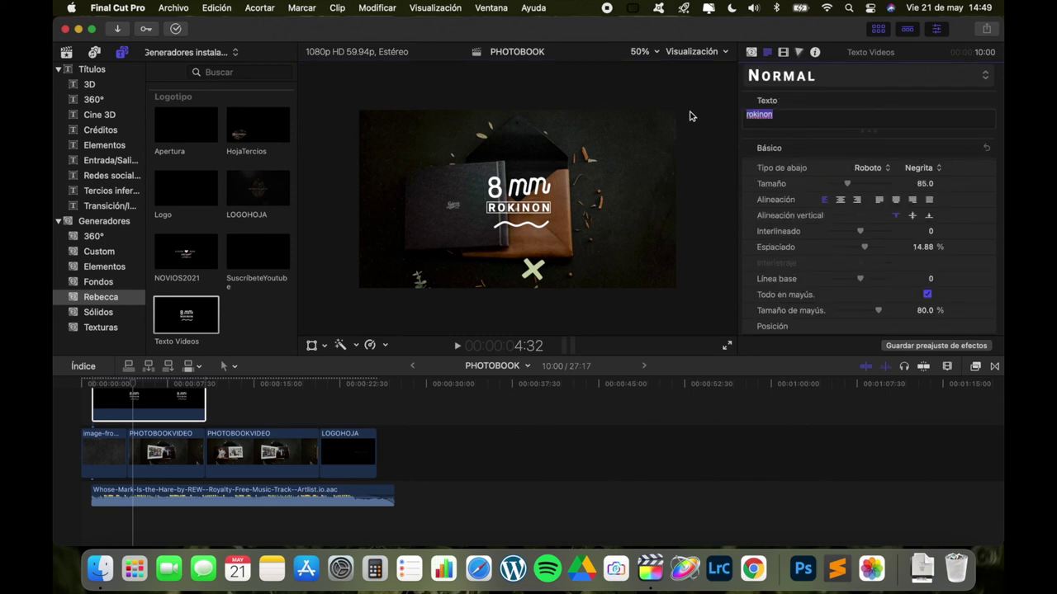
text(PHOTO)
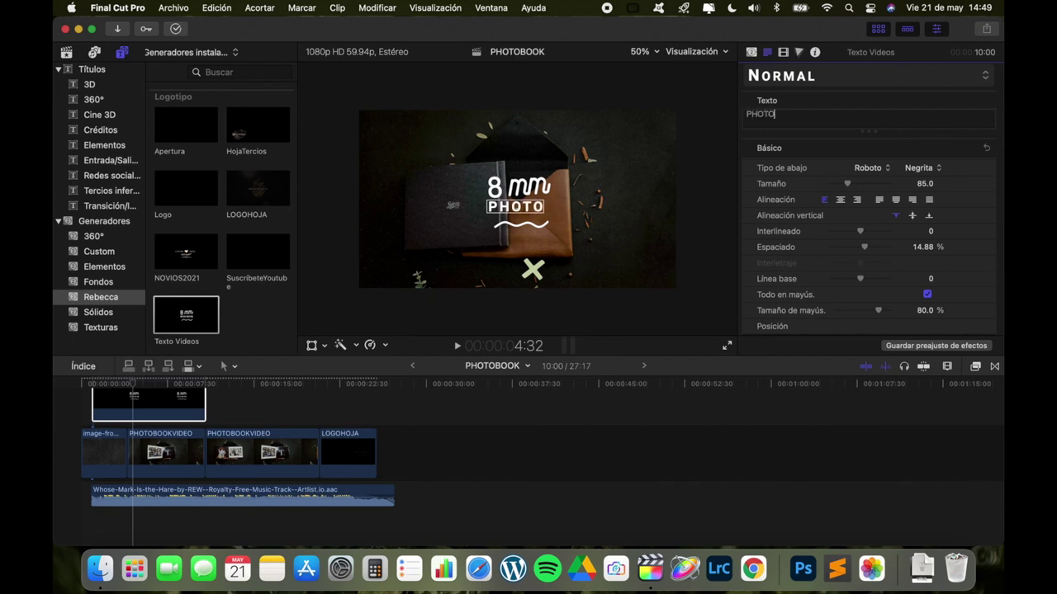
text(BOOK)
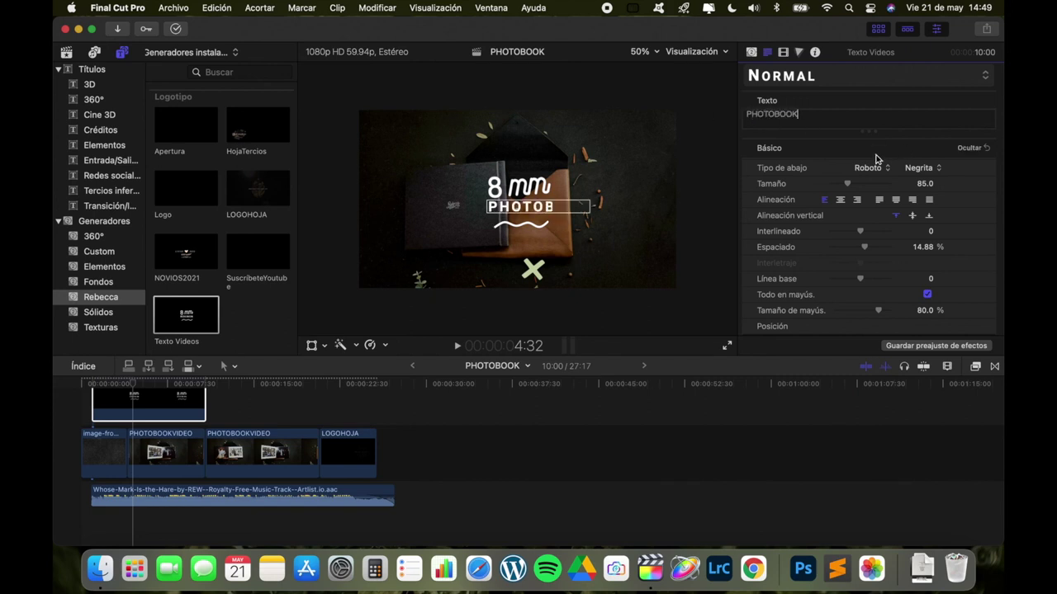
drag(846, 187, 839, 189)
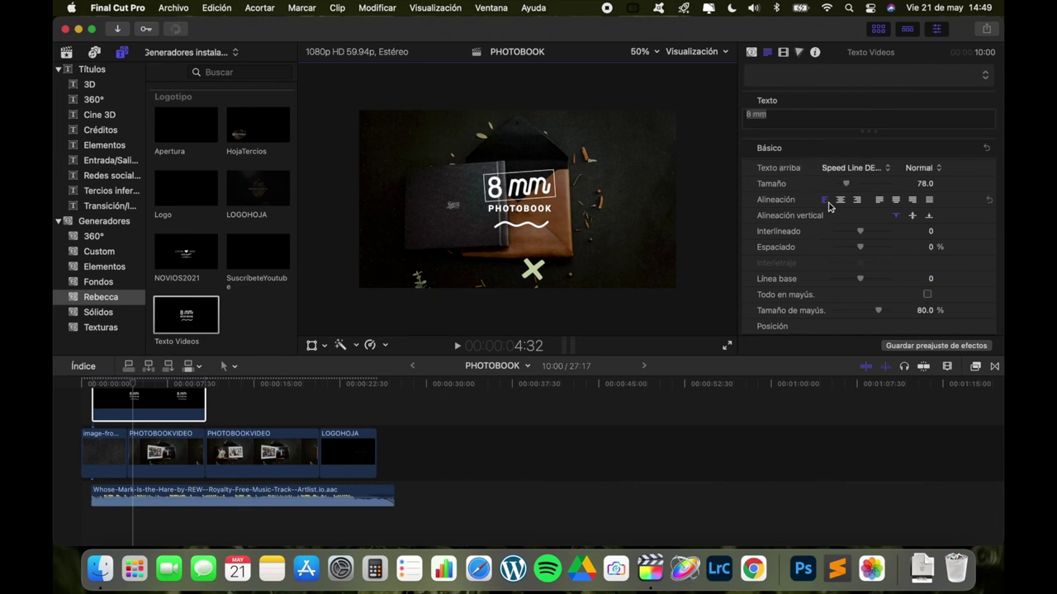
Step: Set the 8 mm line's Tamaño to 6.0 and clear its text
drag(847, 185, 765, 186)
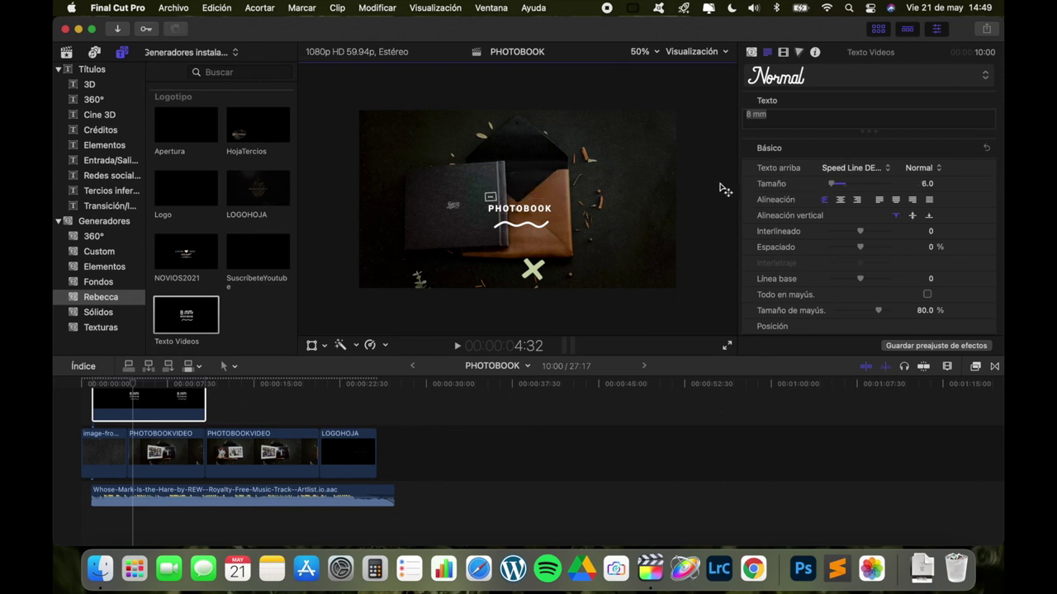
click(926, 185)
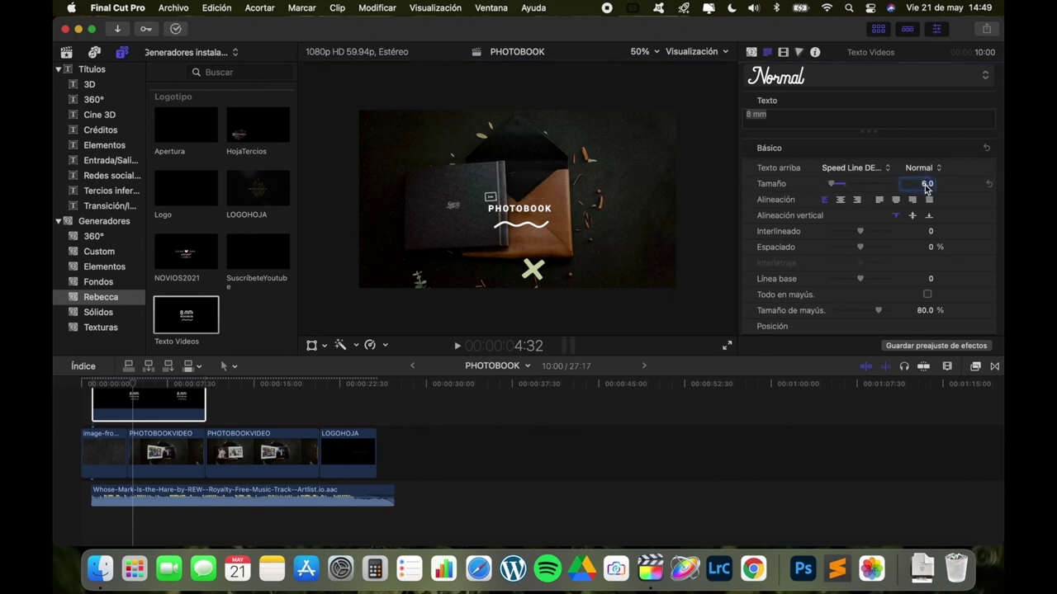
click(798, 117)
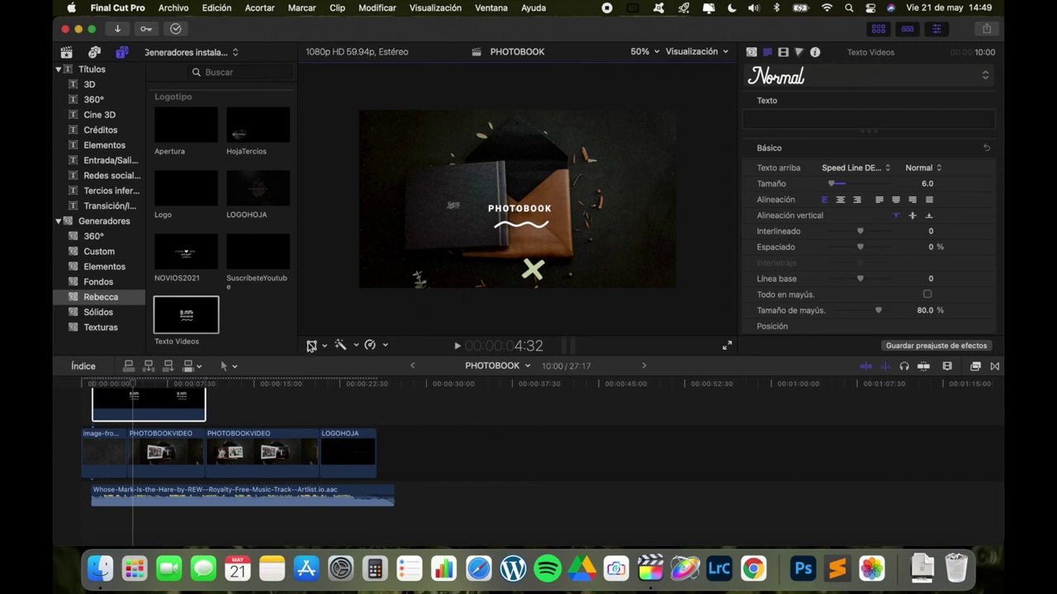
click(311, 345)
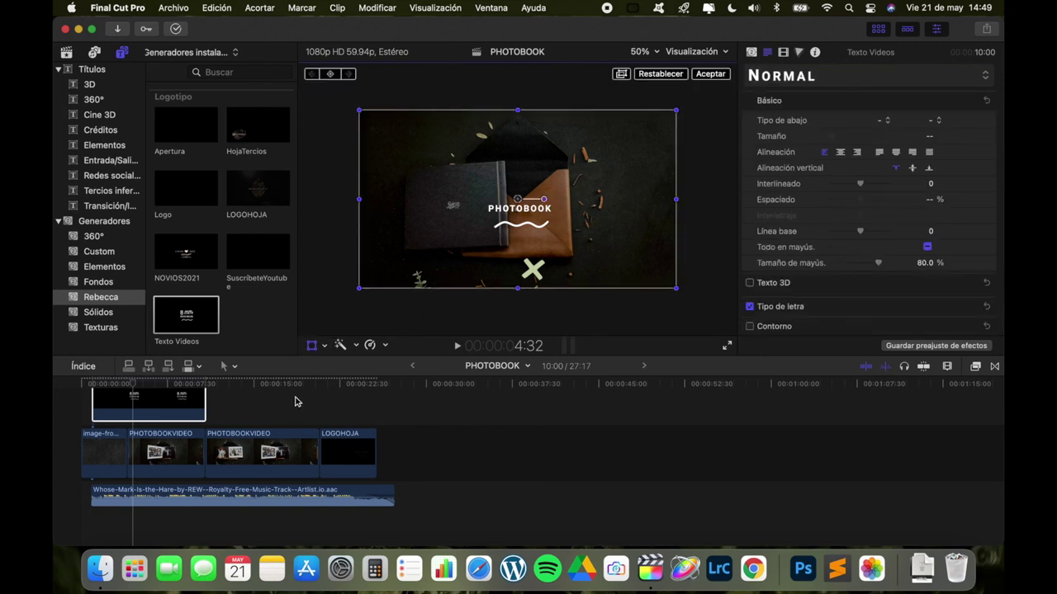
Step: Drag the PHOTOBOOK title up to roughly X -26, Y 117 px and confirm with Aceptar
drag(517, 199, 512, 179)
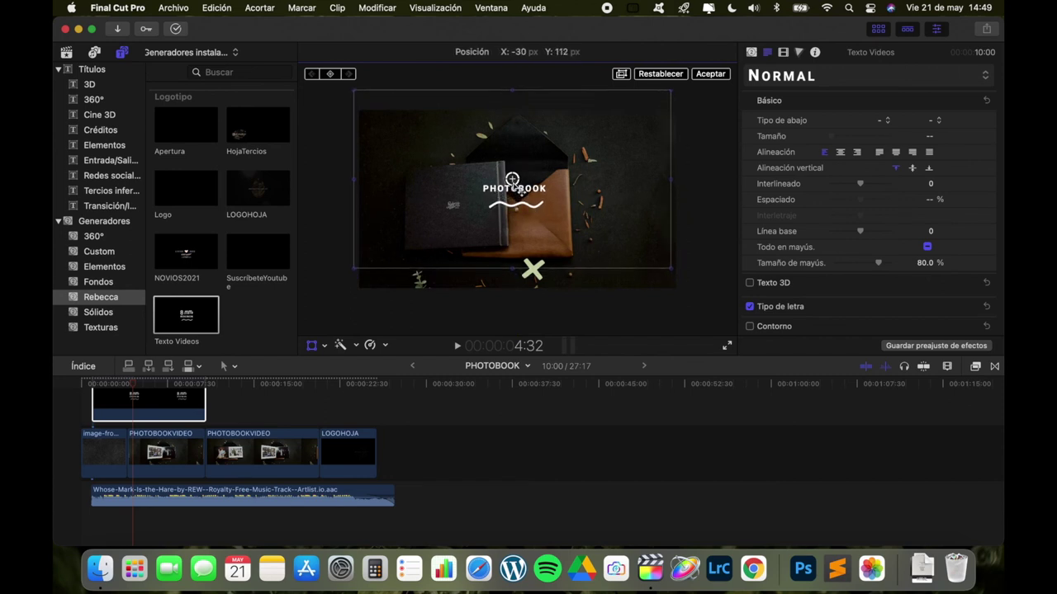
drag(512, 178, 512, 182)
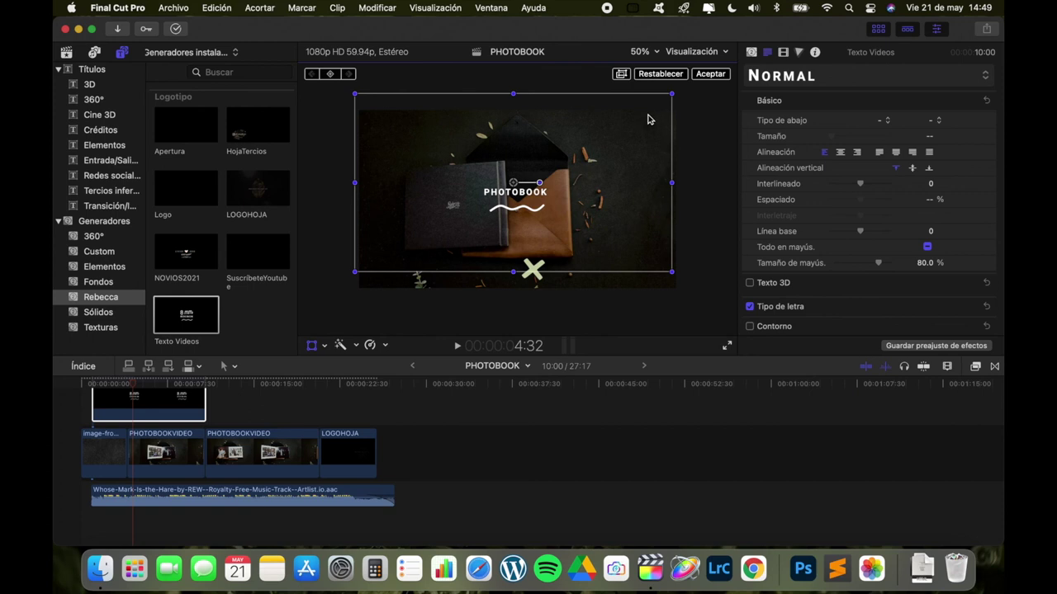
drag(513, 182, 513, 179)
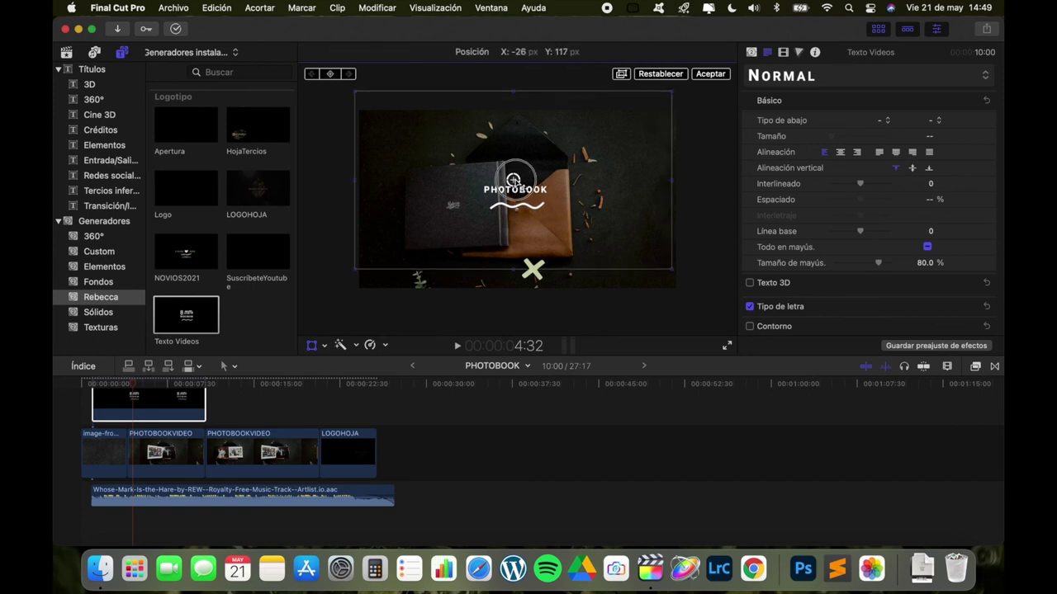
click(708, 74)
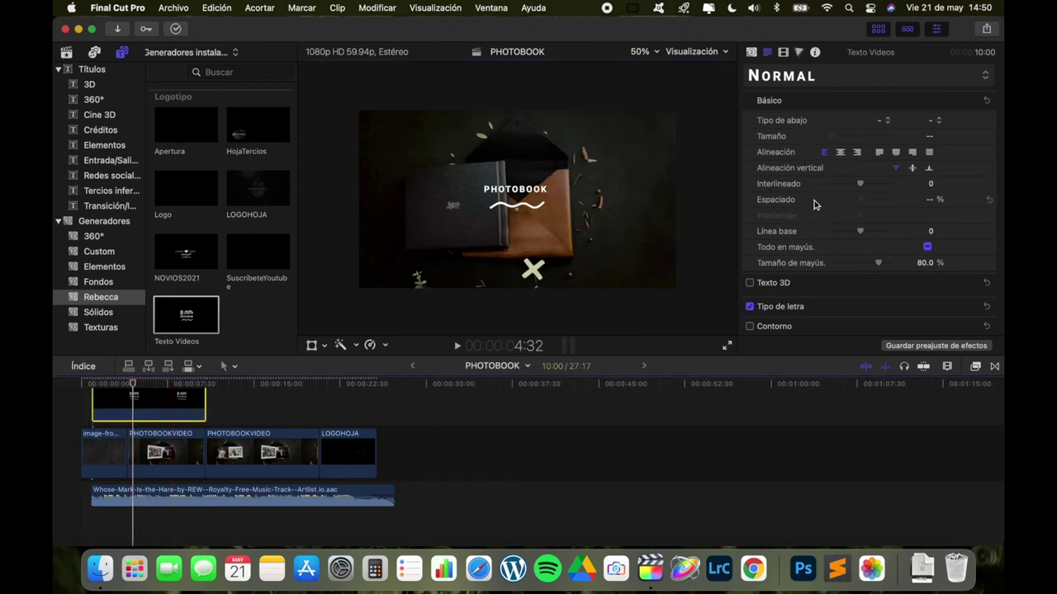
scroll(813, 203, down, 3)
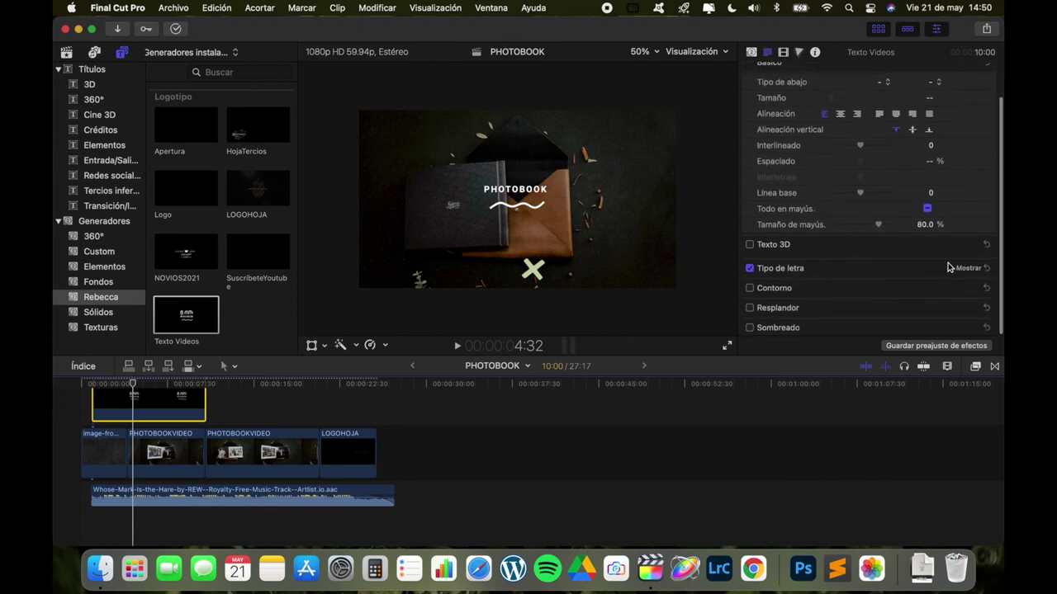
Step: Lower the wave's opacity to about 75% and thicken it to a width of 18
click(969, 269)
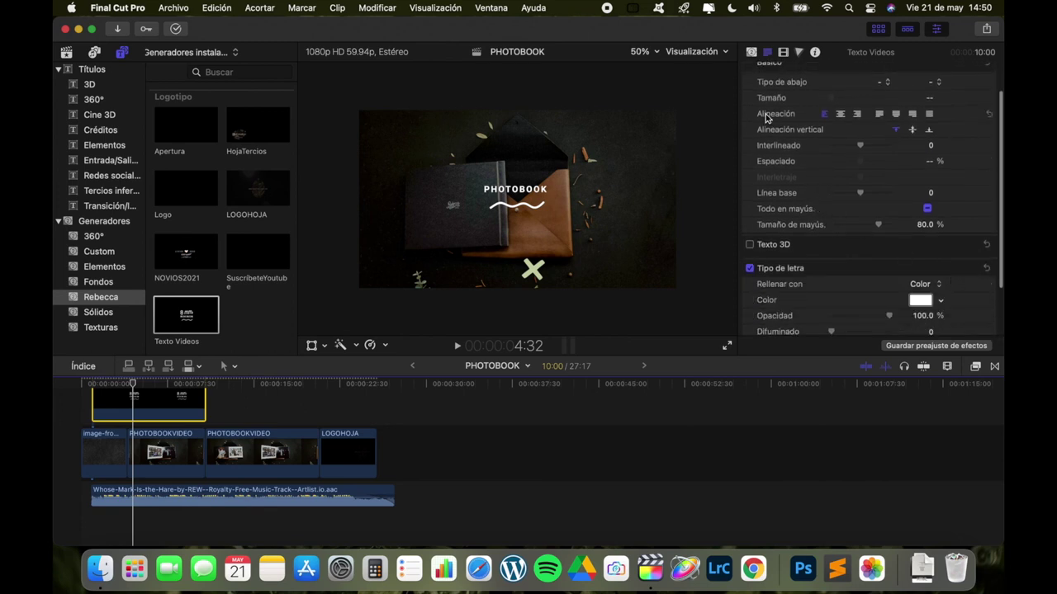
click(750, 55)
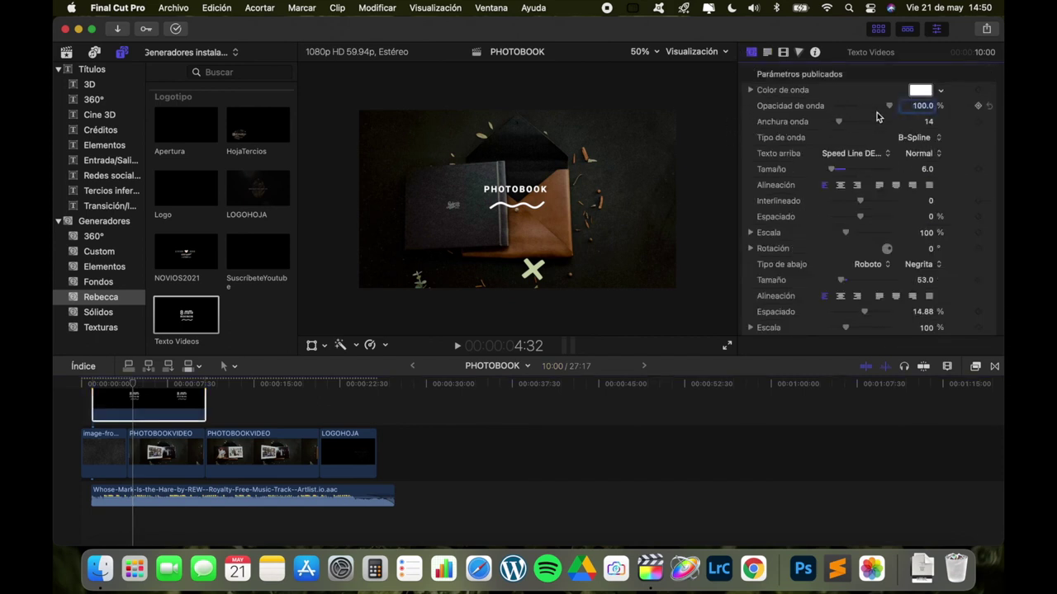
drag(891, 108, 830, 125)
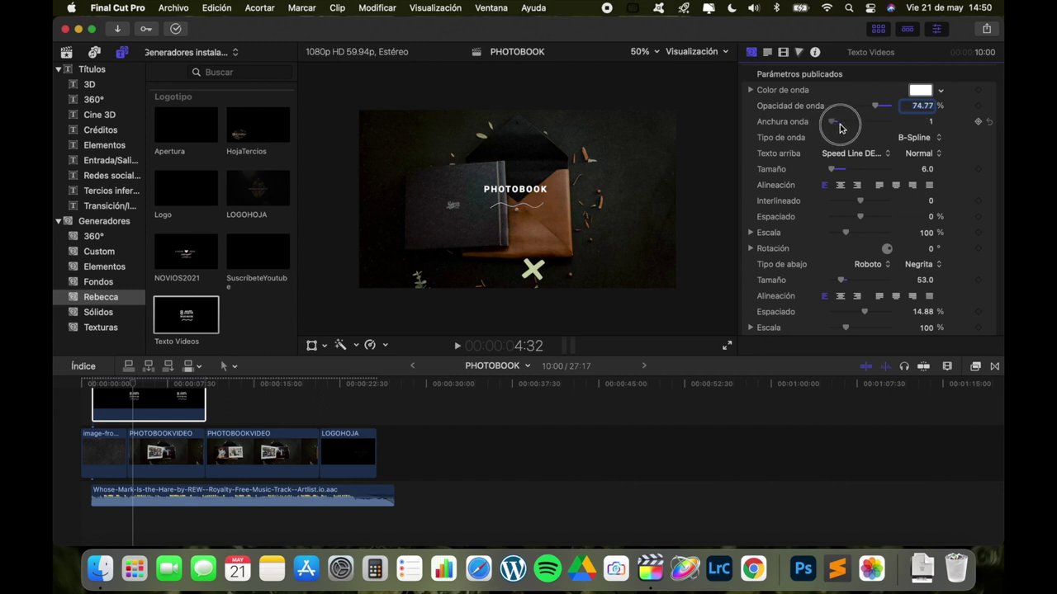
drag(838, 126, 843, 132)
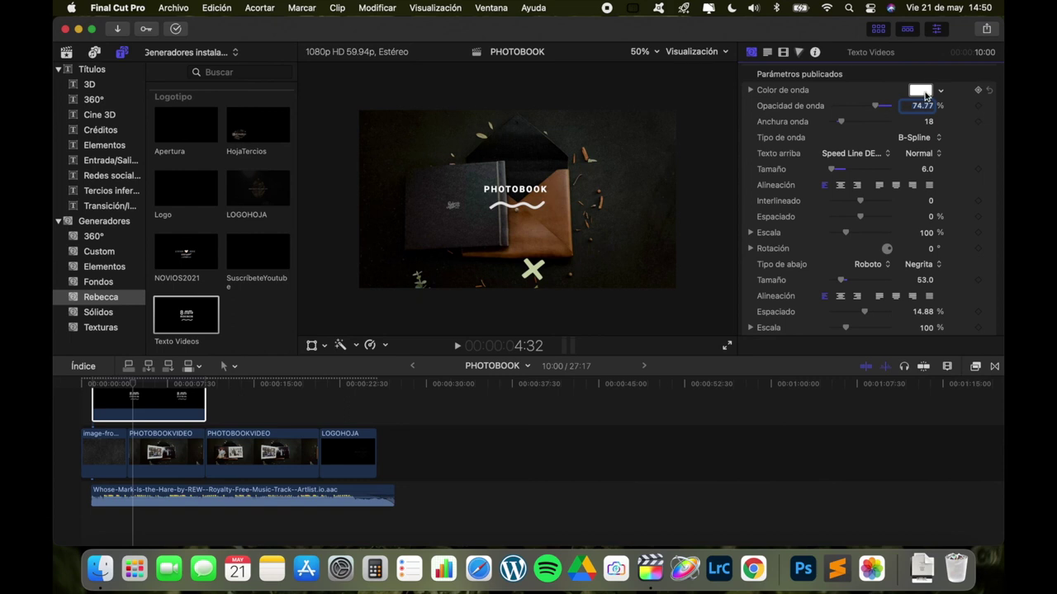
Step: Turn the wave yellow in the Colores panel and scrub to preview the title
click(921, 91)
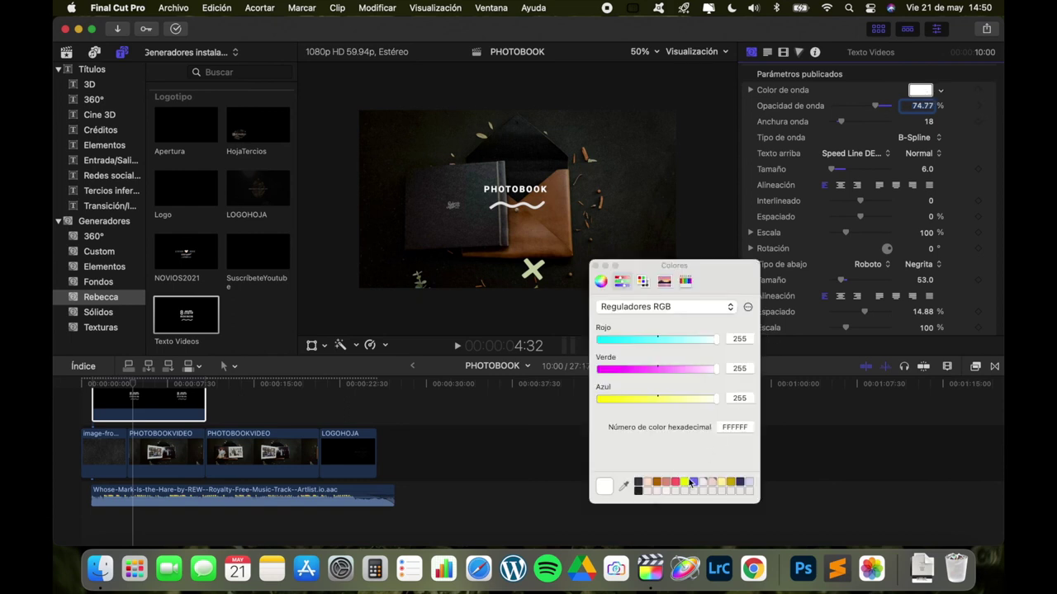
click(730, 483)
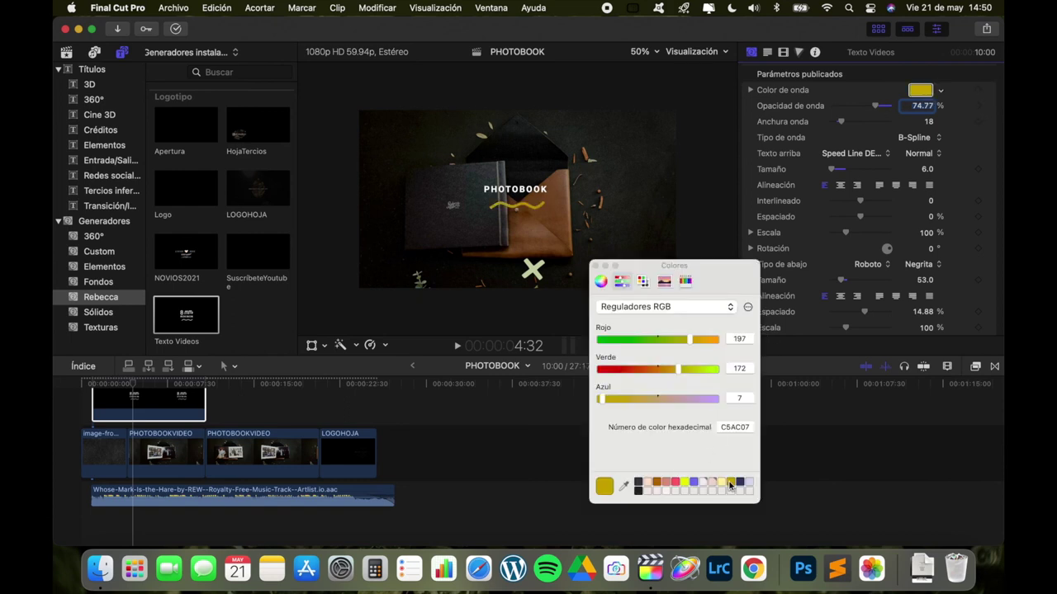
click(119, 388)
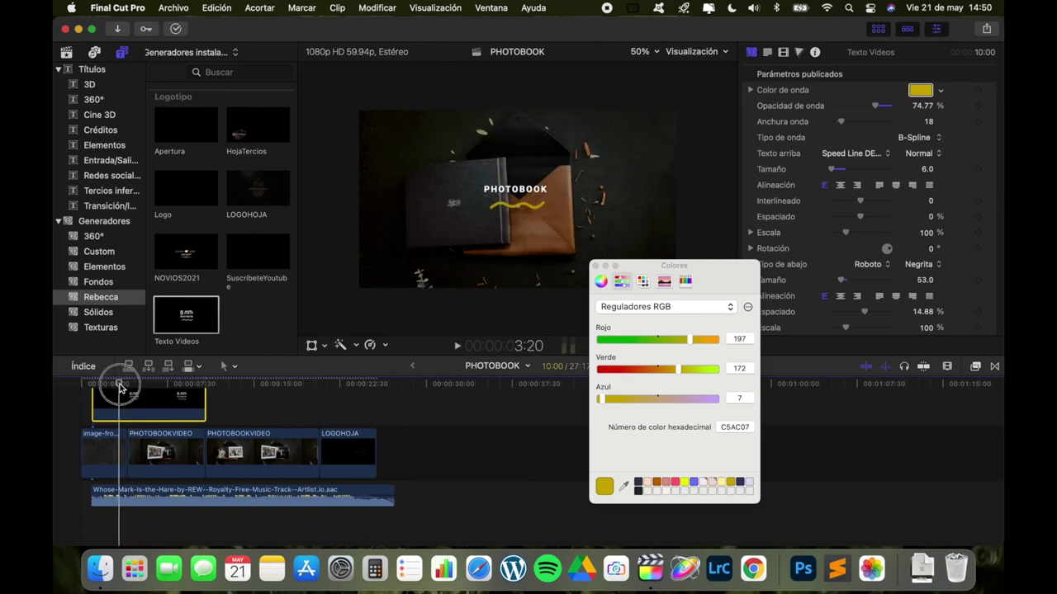
drag(120, 388, 114, 391)
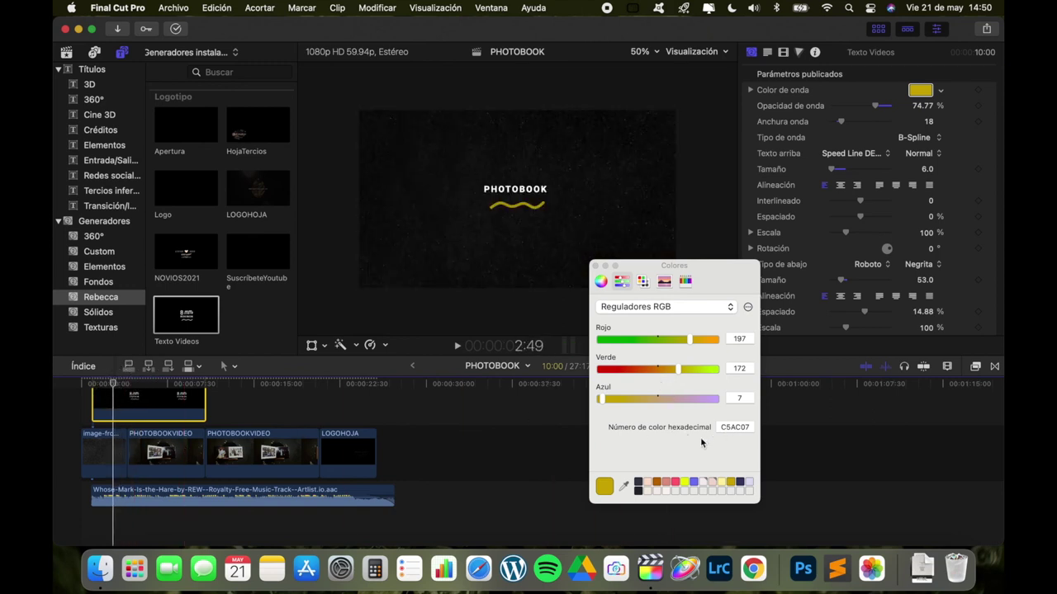
Step: Try pink, cream and off-white swatches, then settle on olive yellow C5AC07 for the wave
click(675, 483)
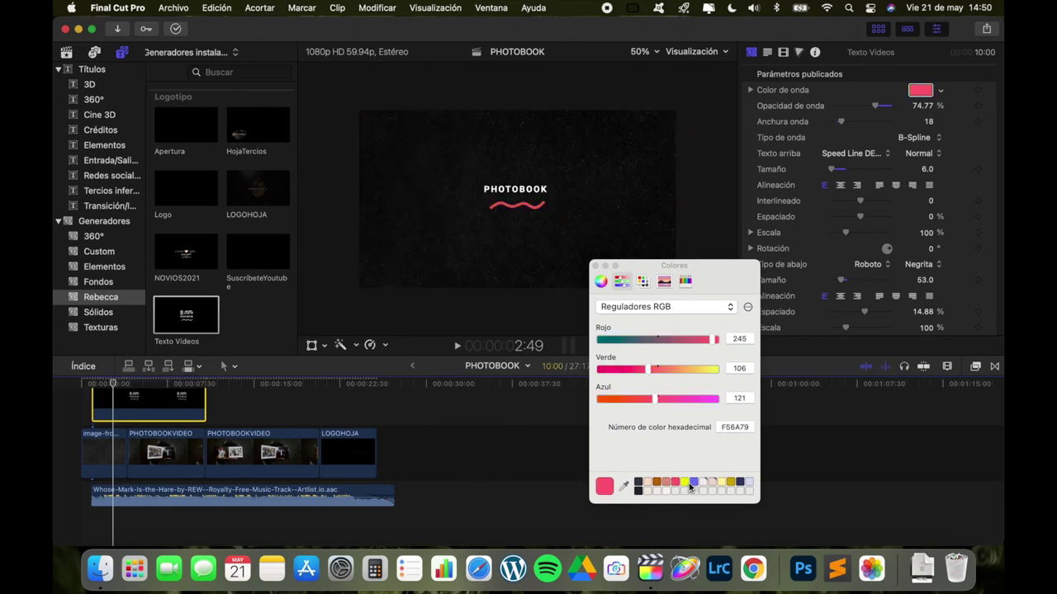
click(687, 483)
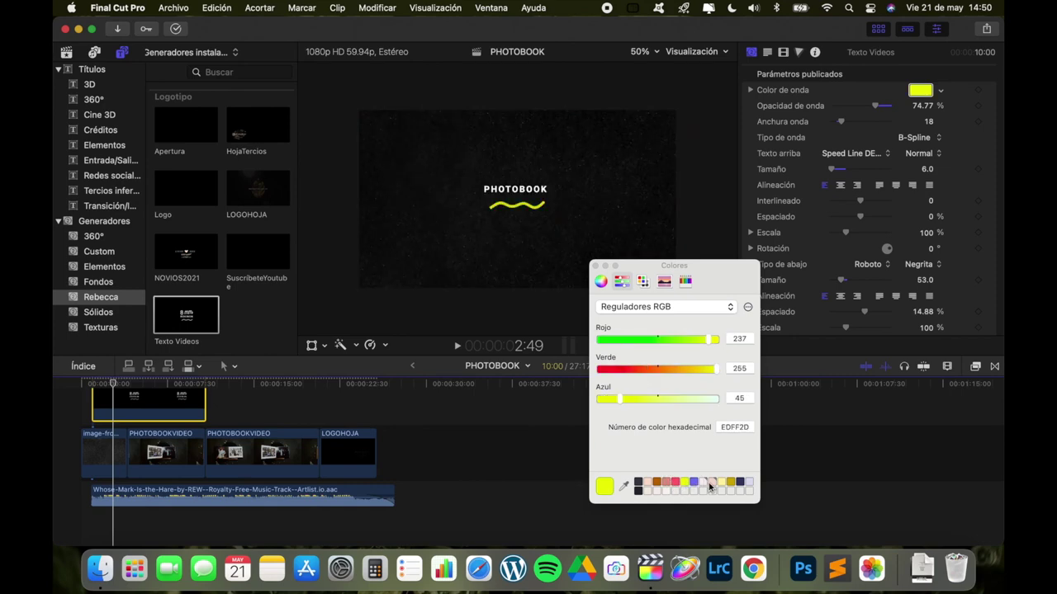
click(712, 483)
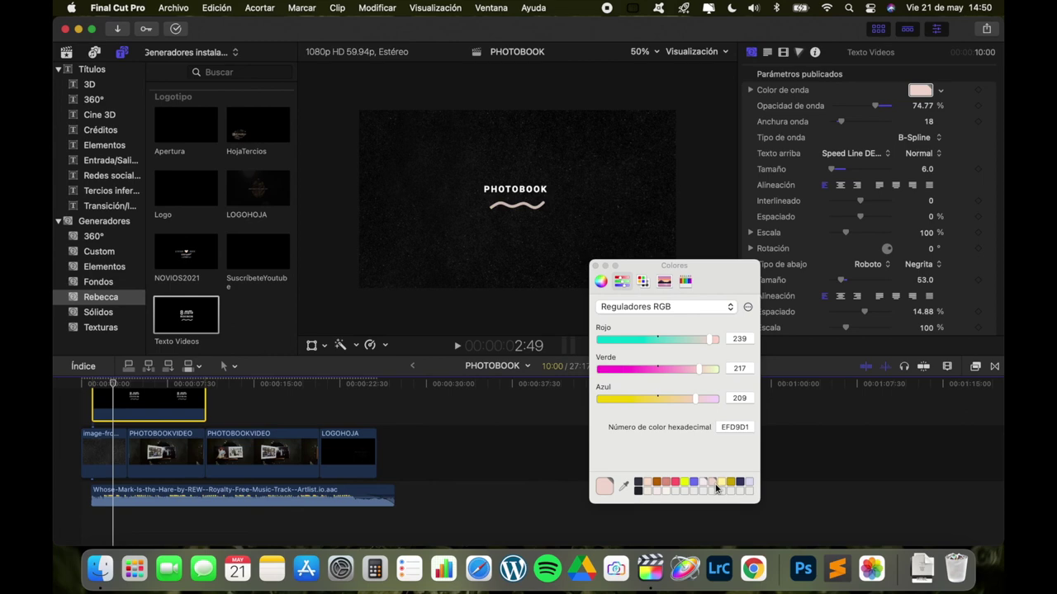
click(721, 483)
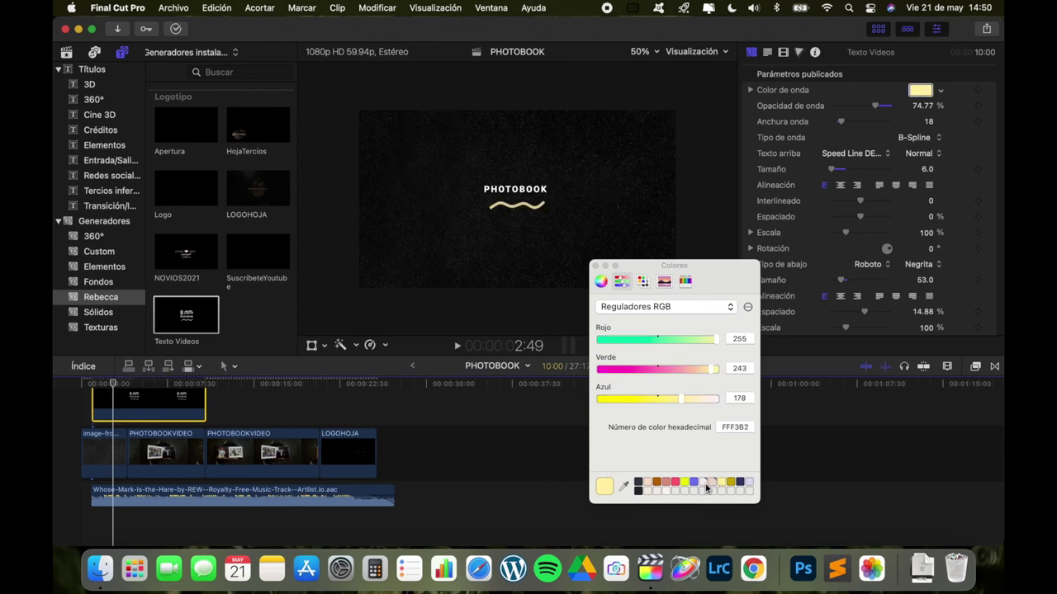
click(703, 486)
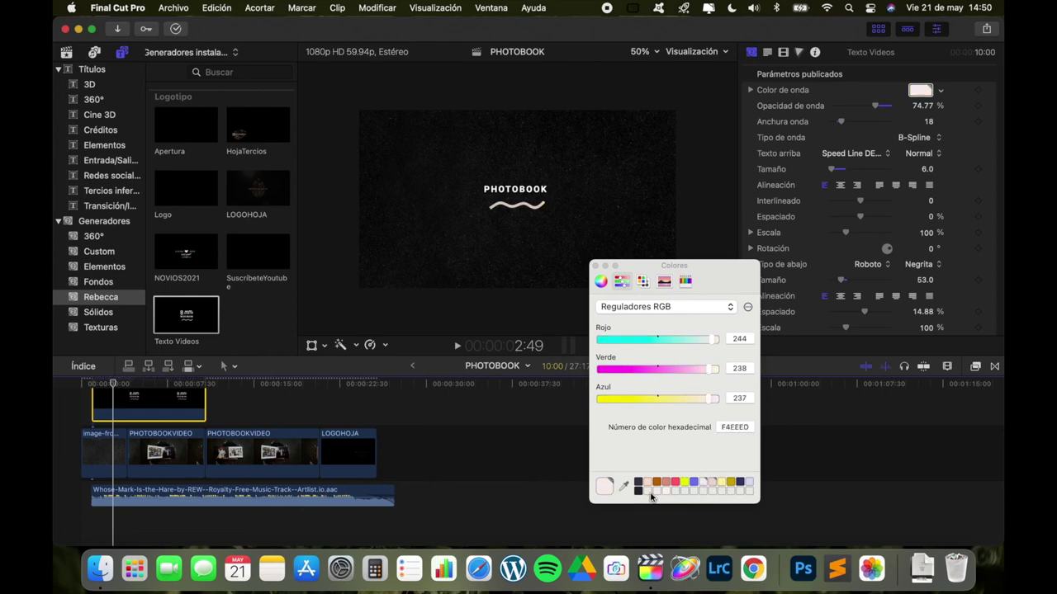
click(649, 494)
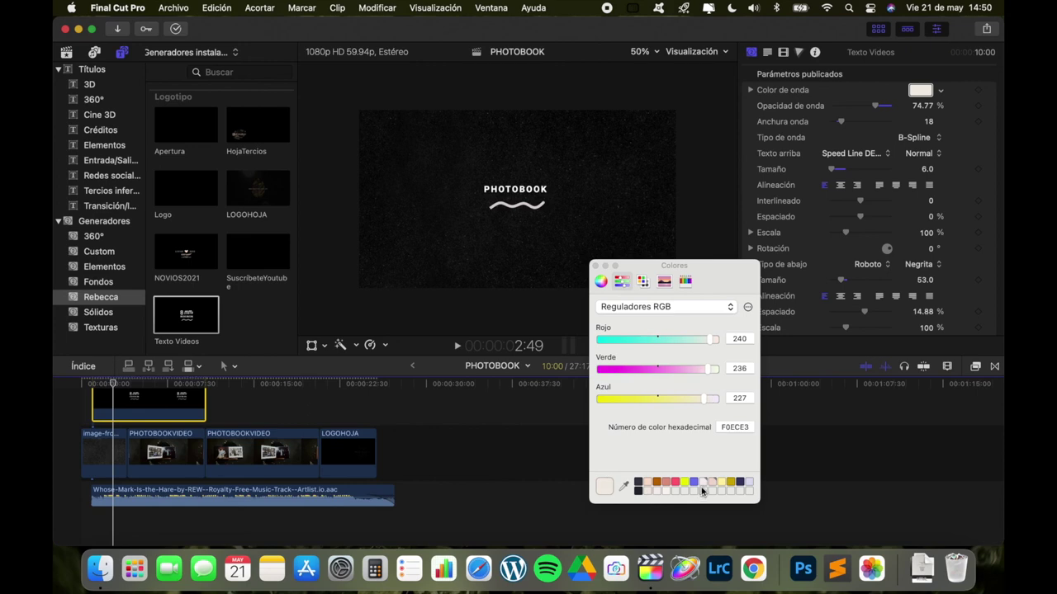
click(730, 485)
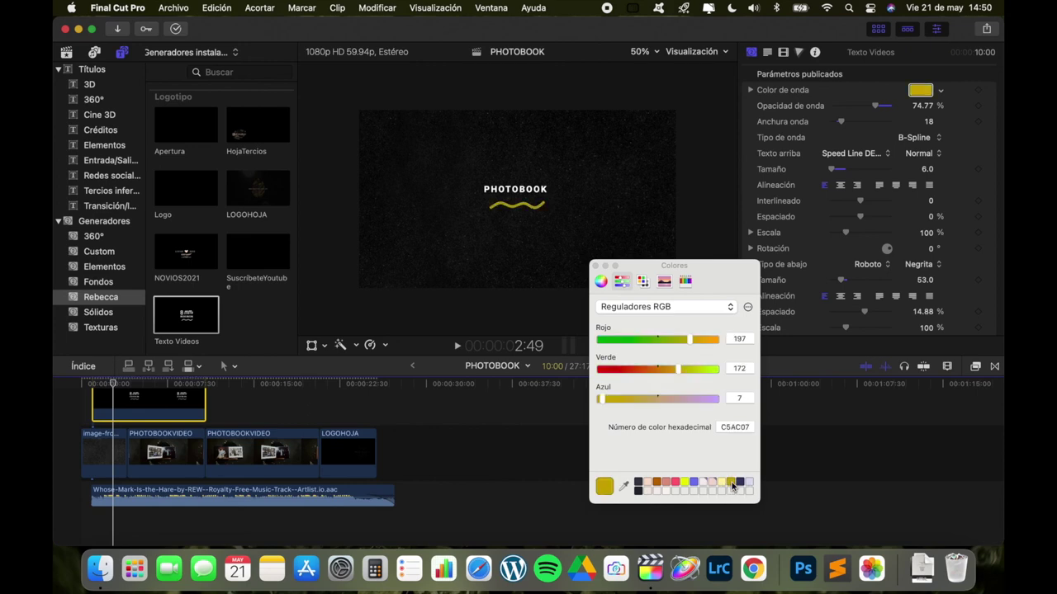
click(597, 267)
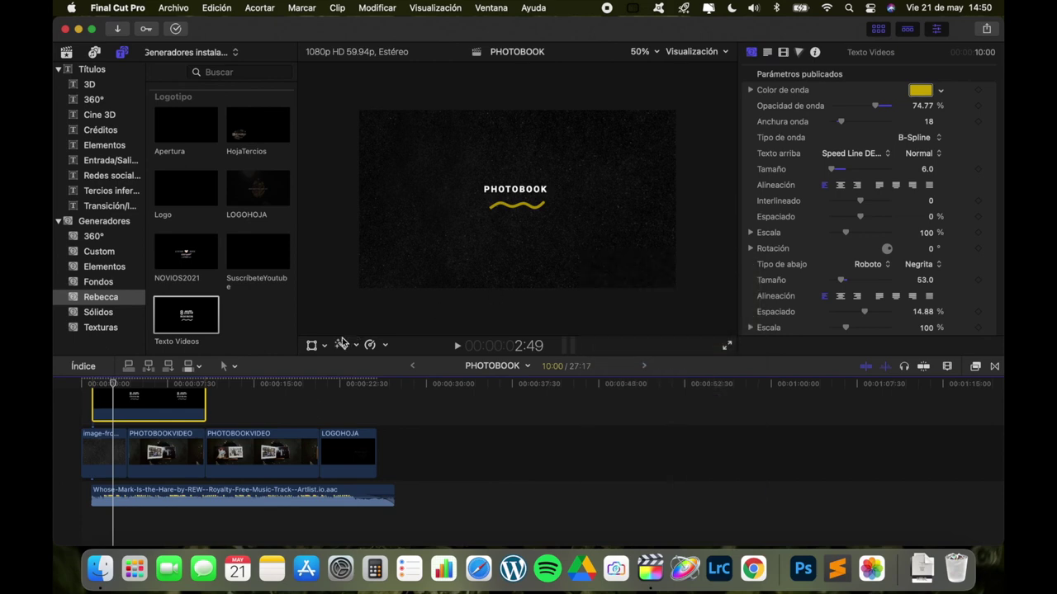
click(312, 346)
Step: Move the PHOTOBOOK title slightly lower in the frame and confirm with Aceptar
drag(514, 182, 517, 185)
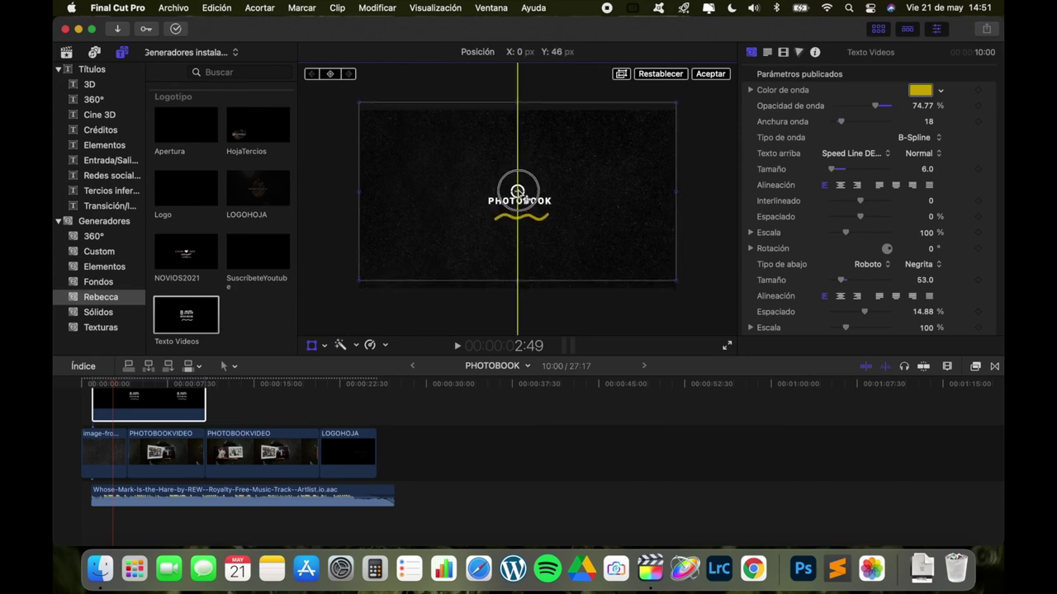
drag(518, 184, 518, 185)
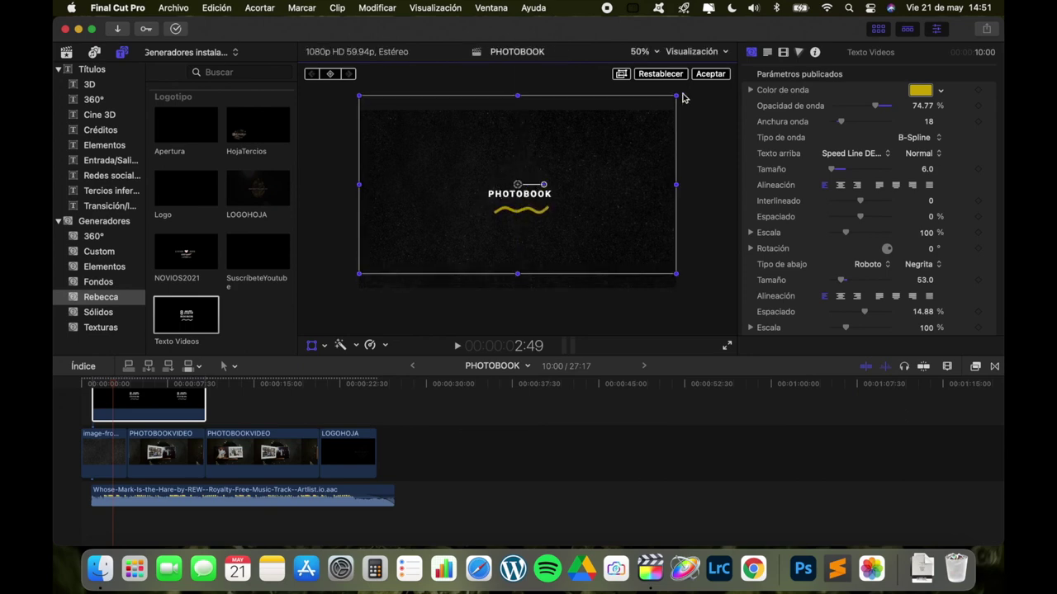
click(702, 77)
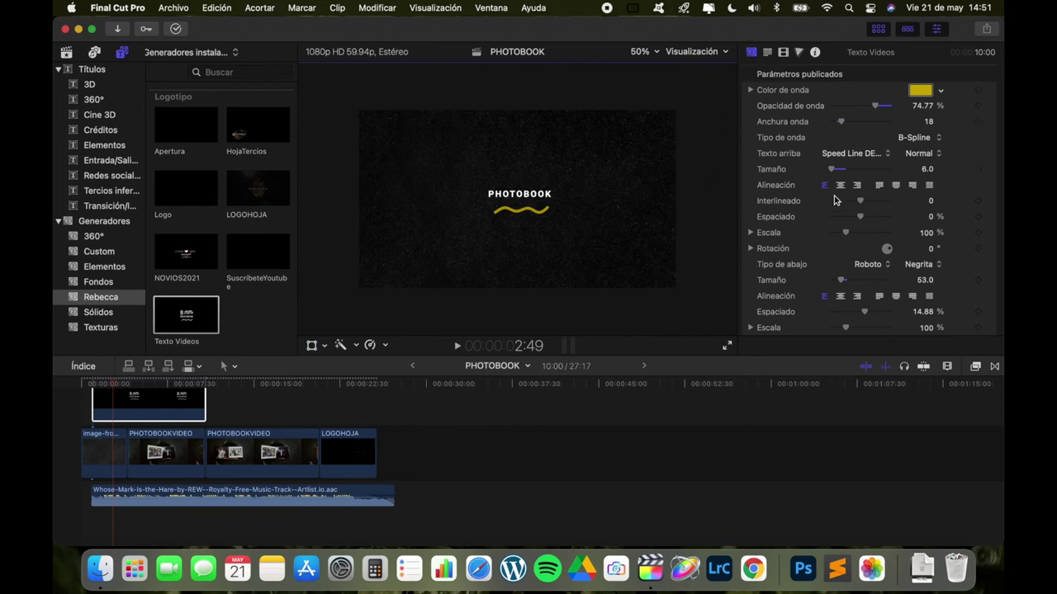
Step: Set the title's Tipo de letra Color to off-white F4EEED
key(ctrl+Tab)
scroll(867, 232, down, 3)
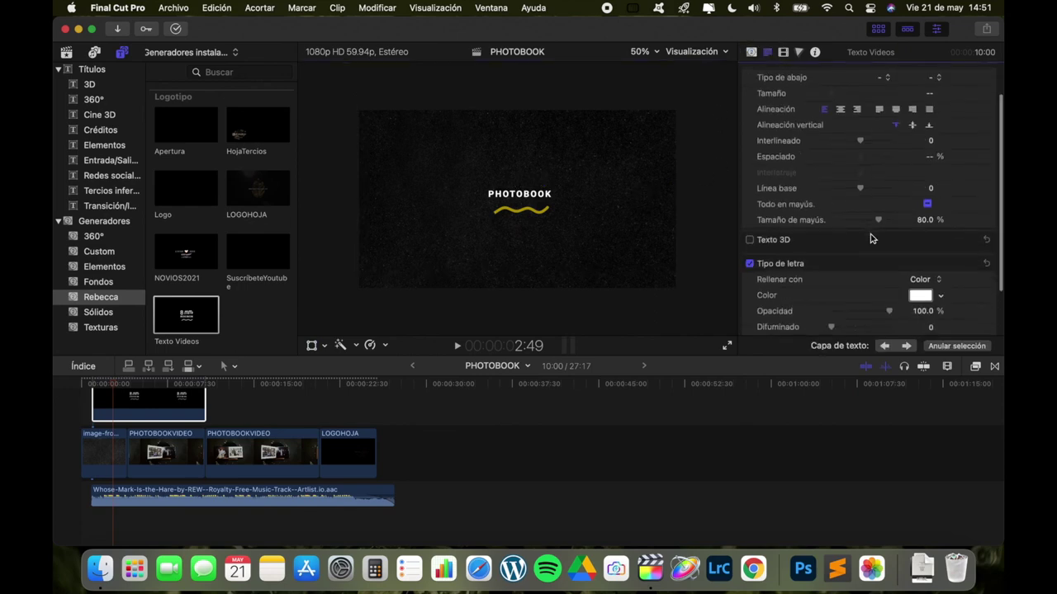
click(923, 239)
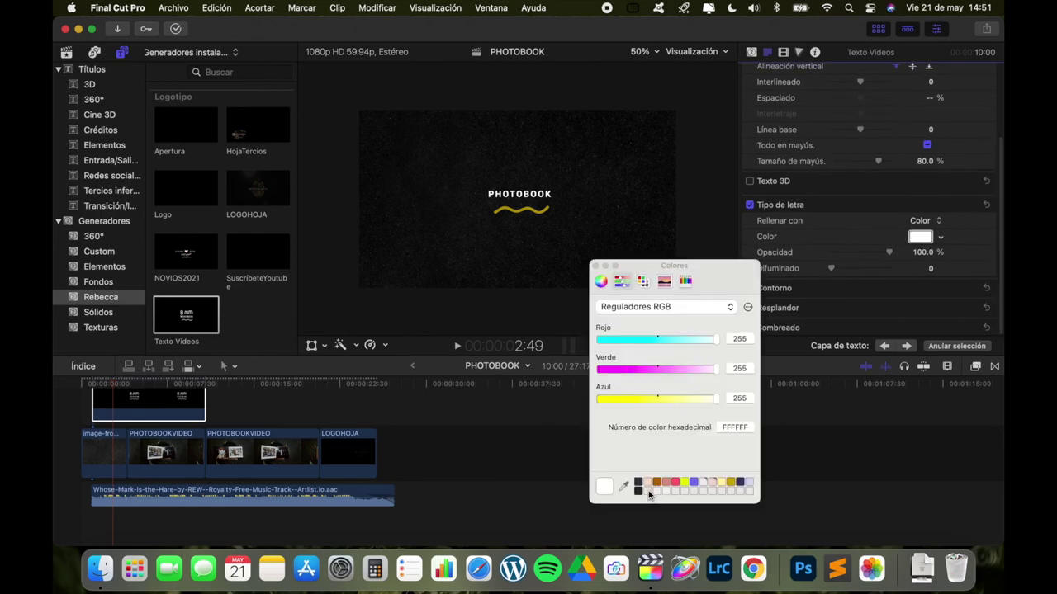
click(649, 492)
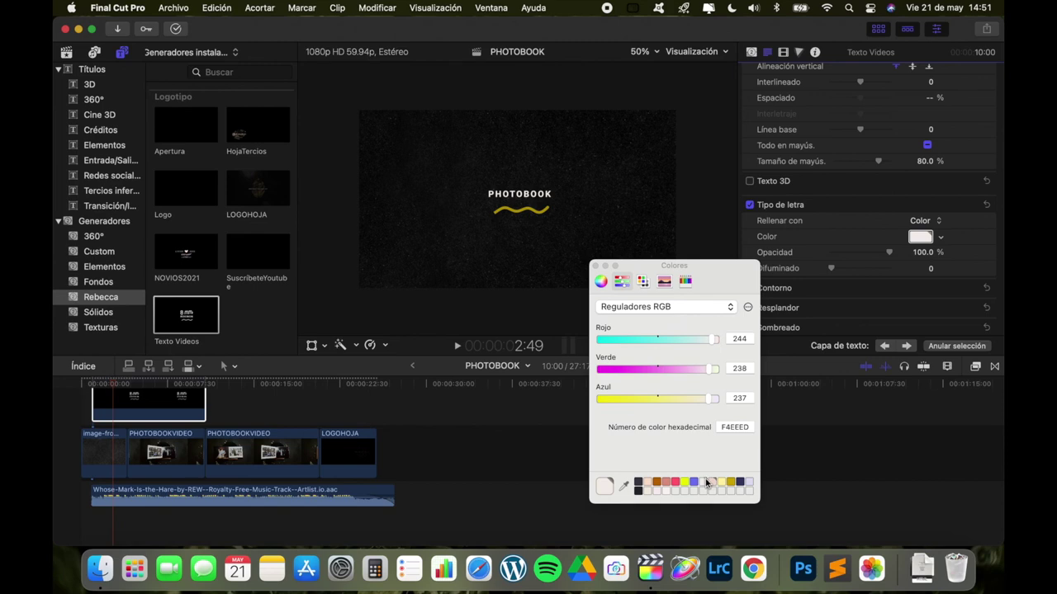
click(596, 266)
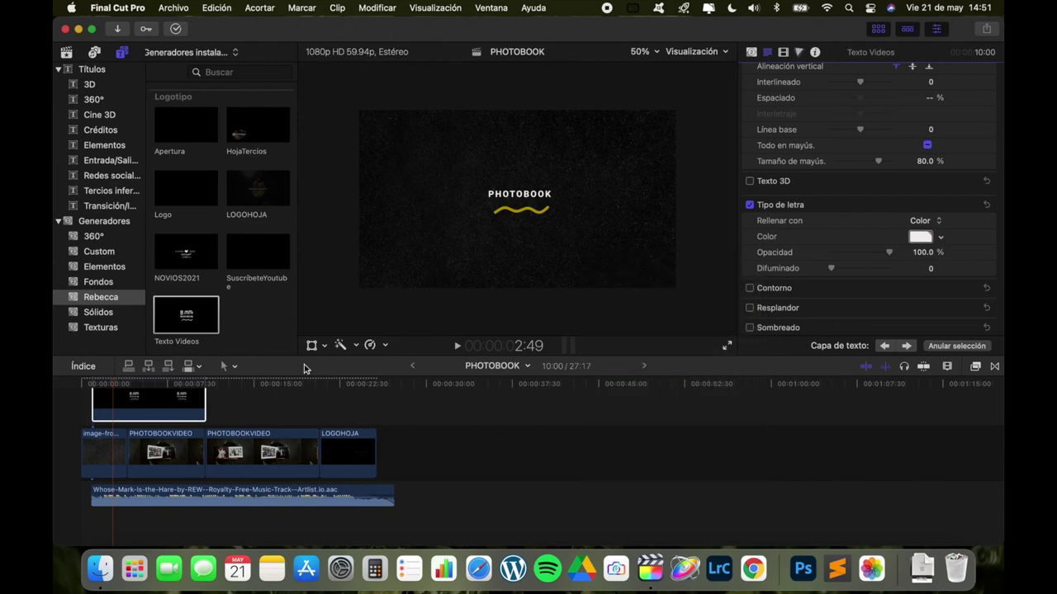
click(108, 399)
click(81, 387)
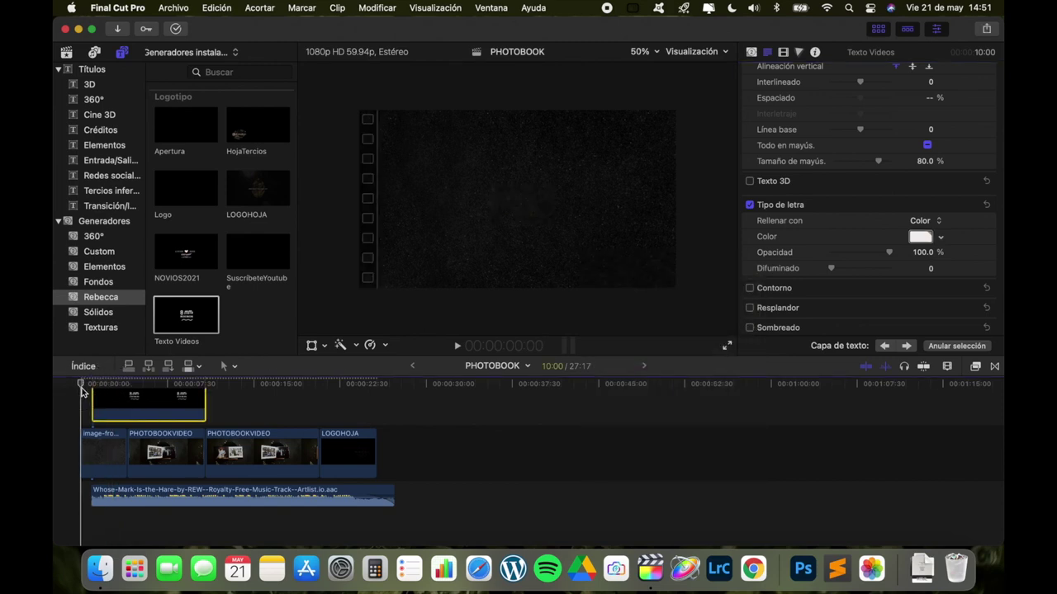
key(space)
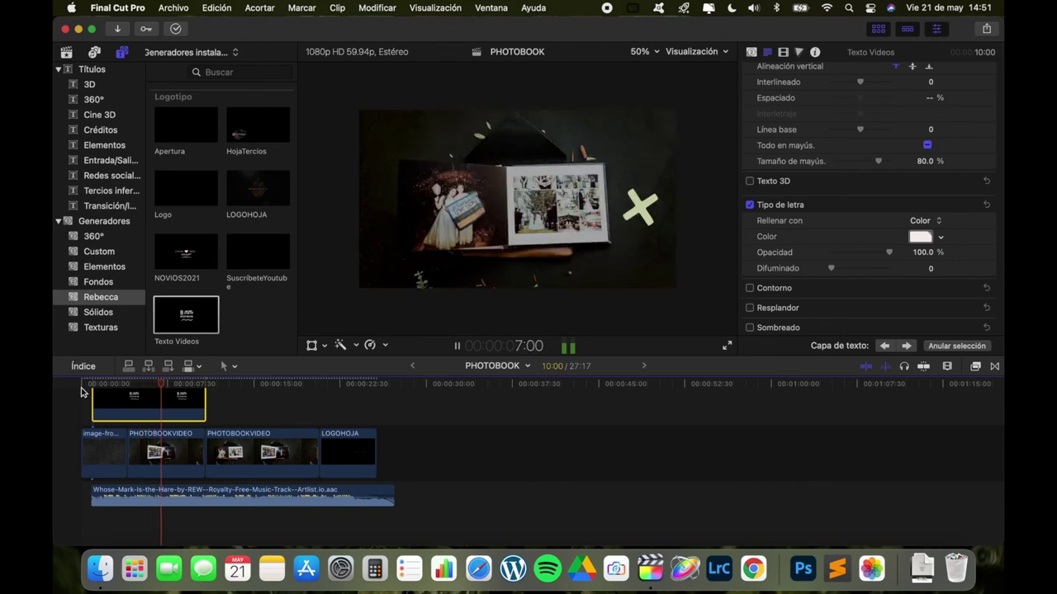
scroll(91, 409, up, 2)
key(space)
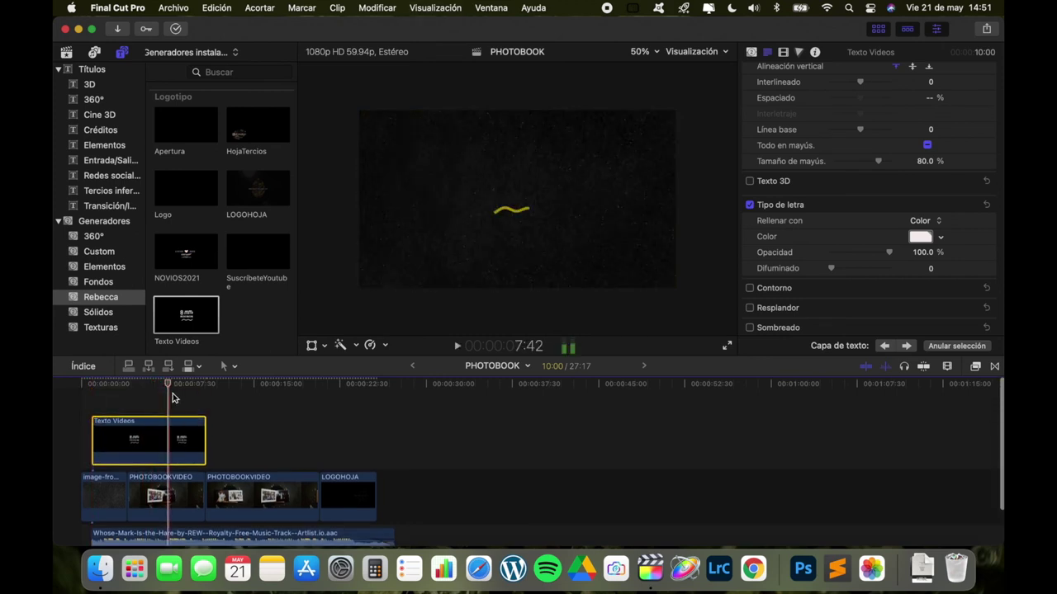
Step: Trim the Texto Videos clip's right edge to about 4.5 seconds
click(200, 429)
drag(200, 429, 136, 438)
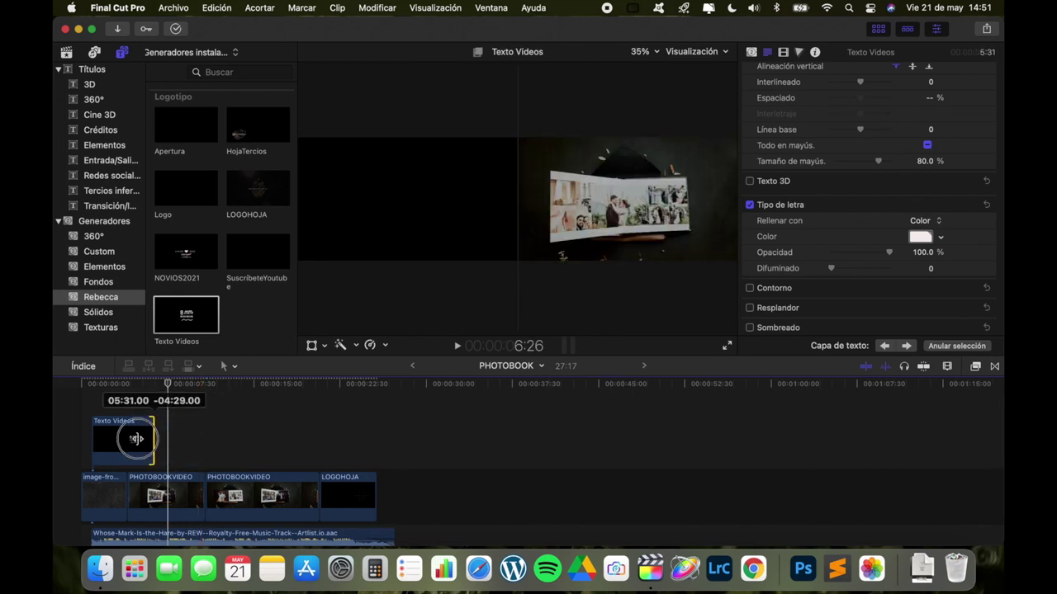
drag(136, 438, 141, 438)
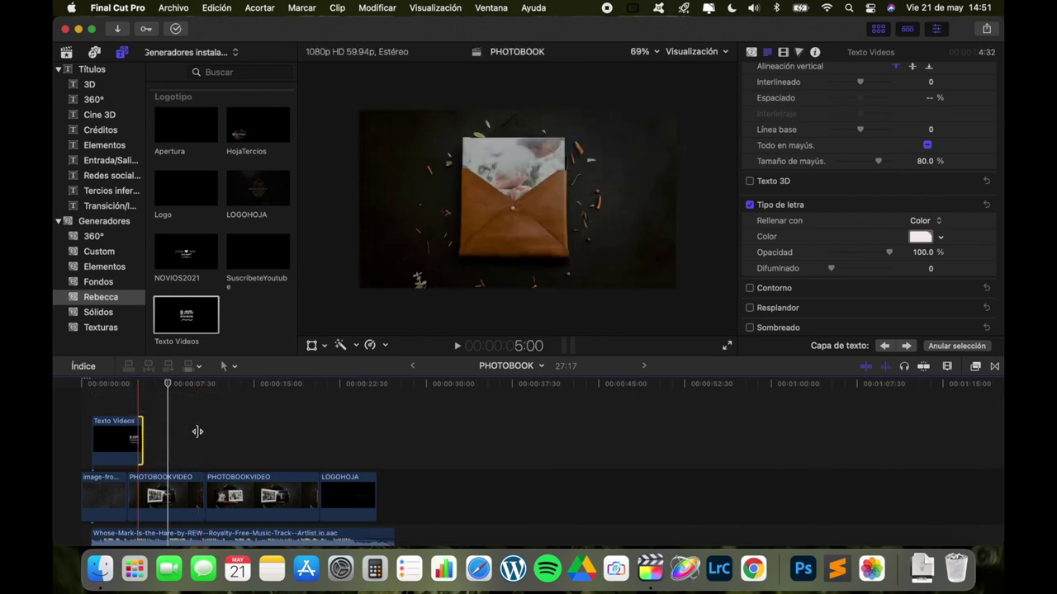
Step: Play back and scrub the shortened opening around the PHOTOBOOK title
drag(151, 384, 91, 405)
key(space)
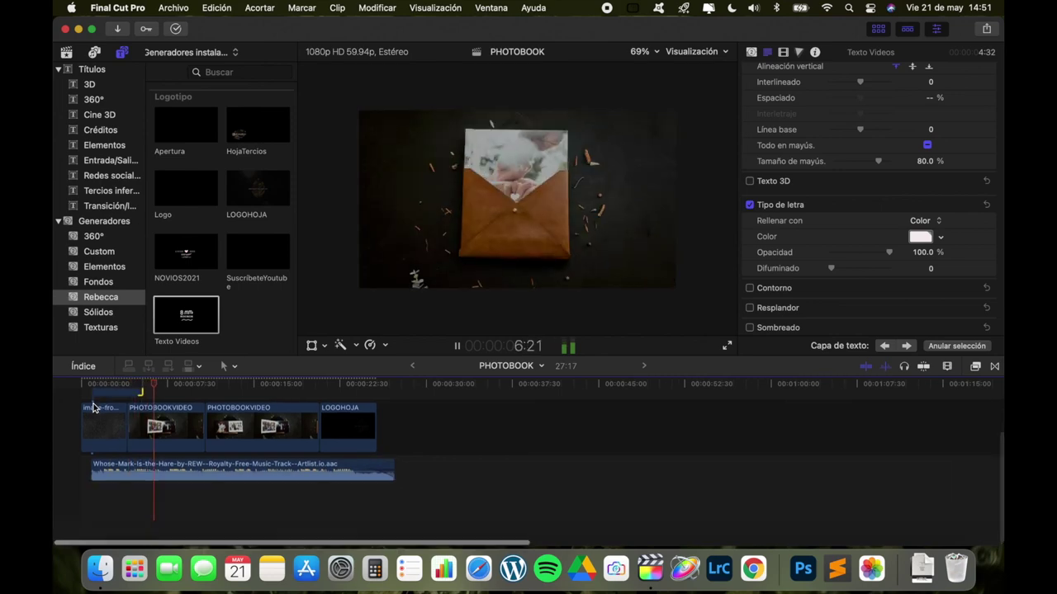
key(space)
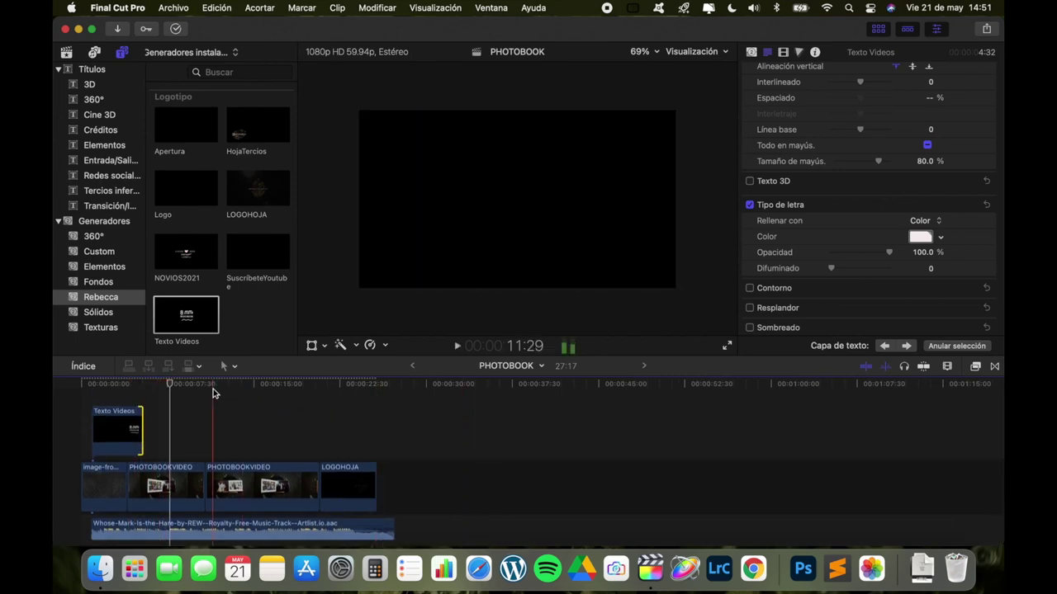
mouse_move(158, 384)
mouse_down()
mouse_move(97, 413)
mouse_move(363, 437)
mouse_move(271, 427)
mouse_up()
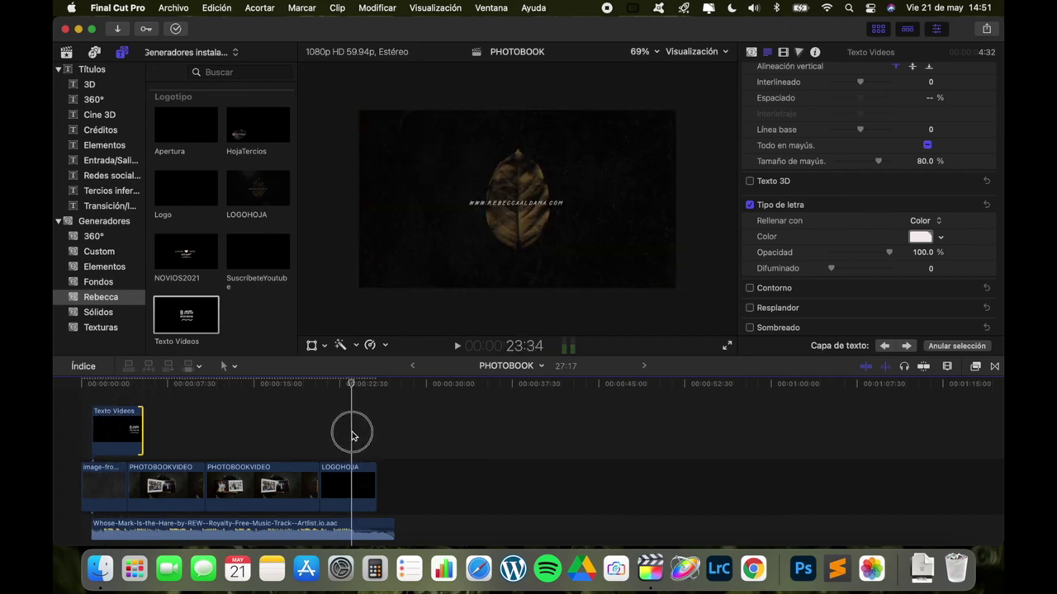
click(119, 427)
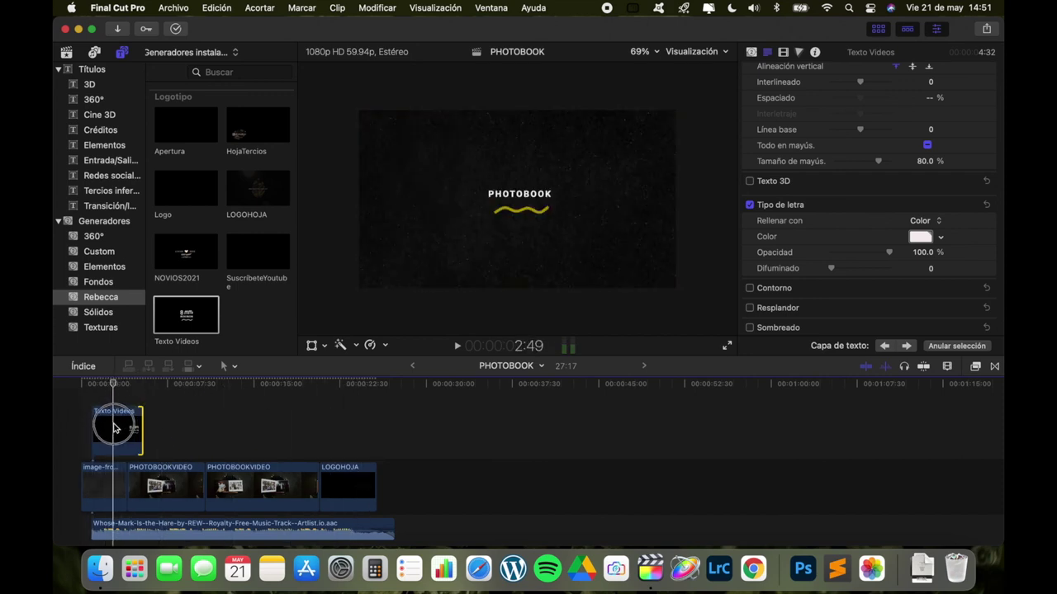
click(113, 489)
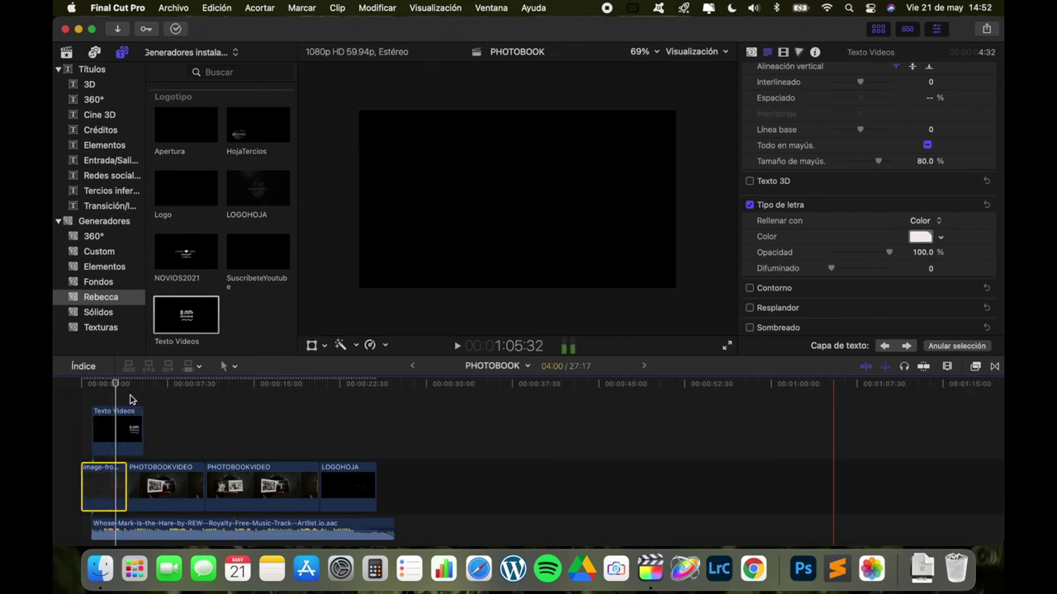
key(super+5)
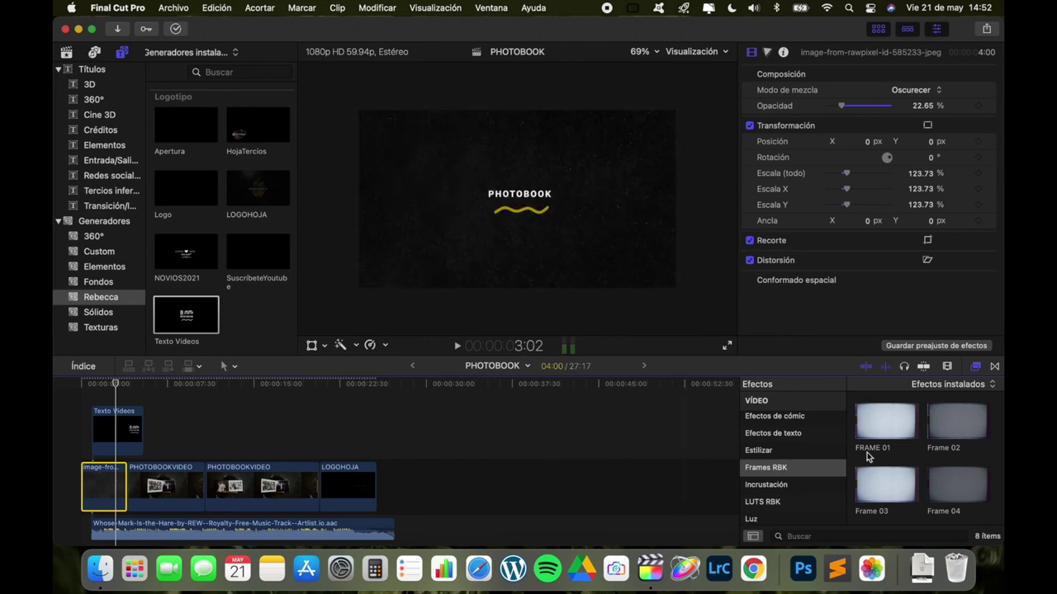
Step: Apply the FRAME 08 overlay from Frames RBK to the first image clip
scroll(963, 450, down, 3)
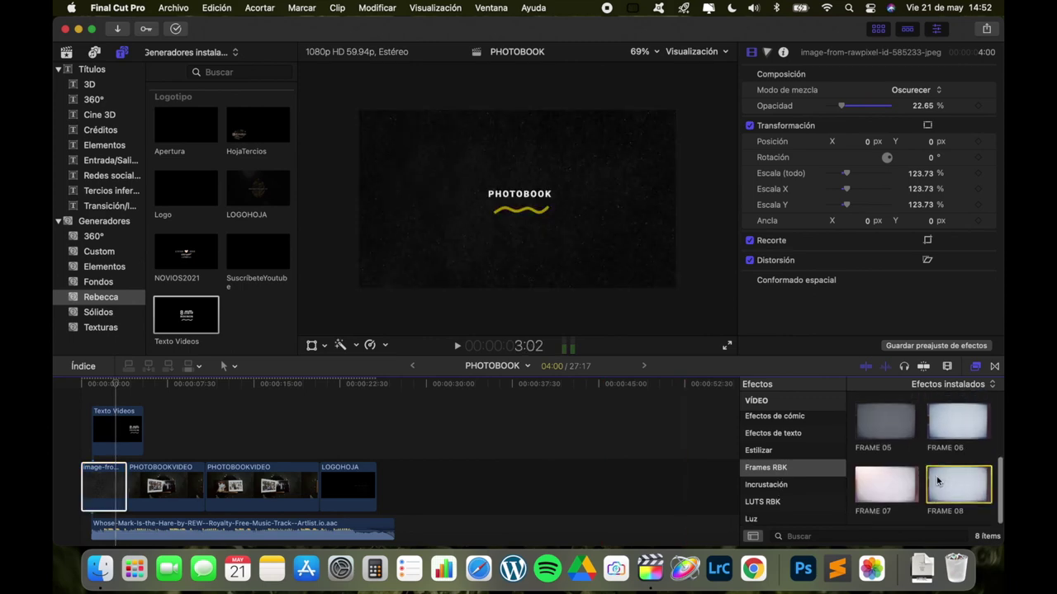
click(949, 481)
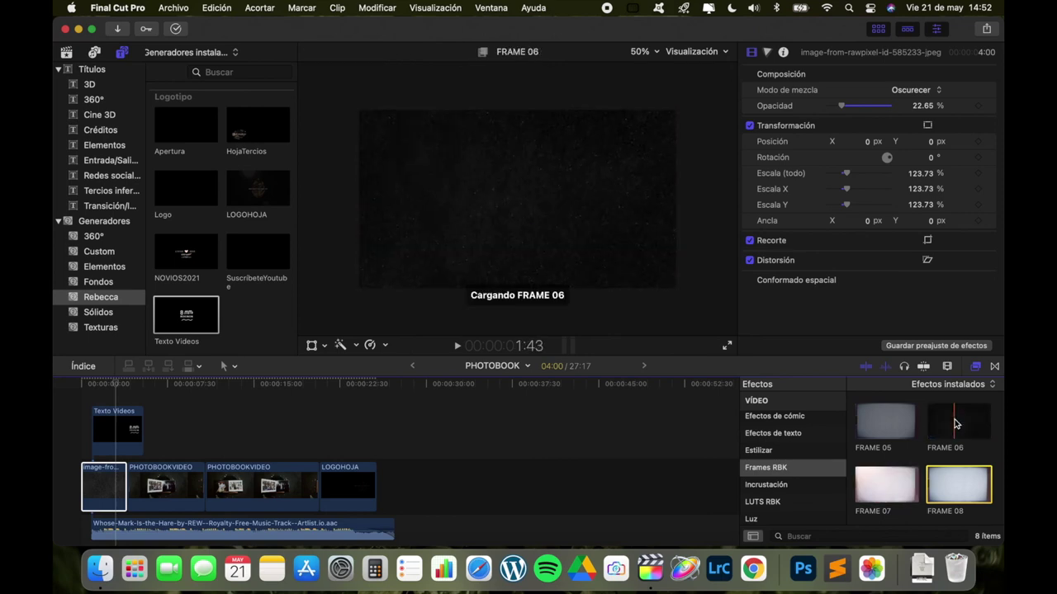
drag(978, 423, 210, 466)
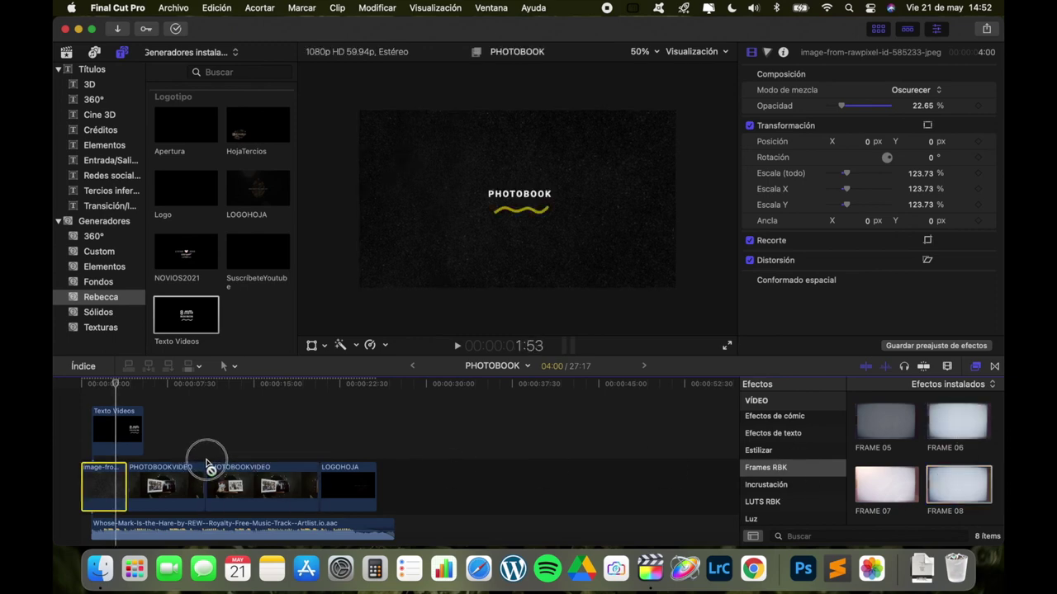
drag(210, 466, 99, 483)
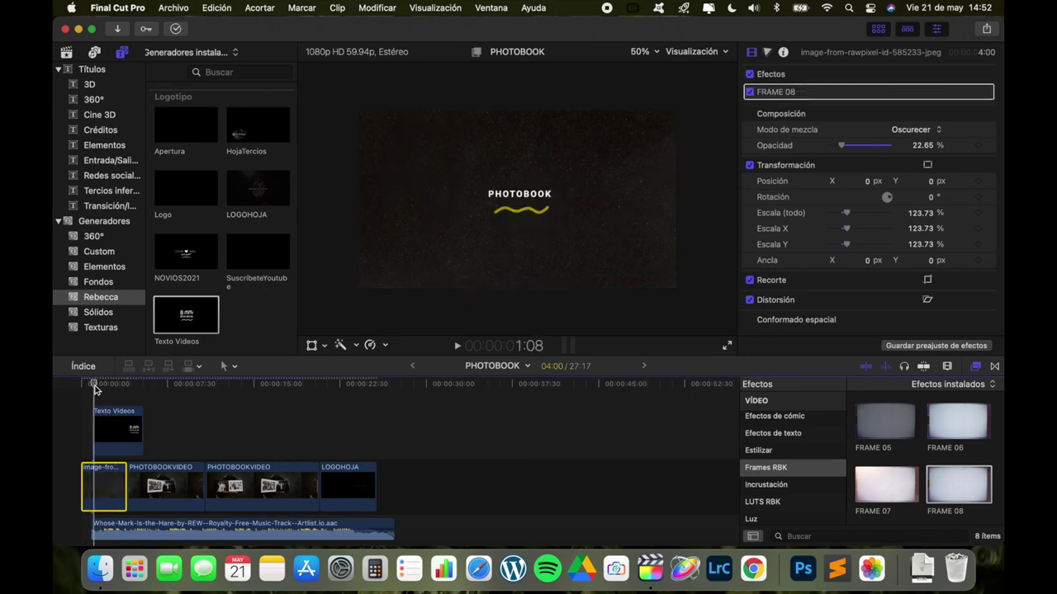
Step: Play the opening and add a 1-second Disolución into the first PHOTOBOOKVIDEO clip with Cmd+T
key(space)
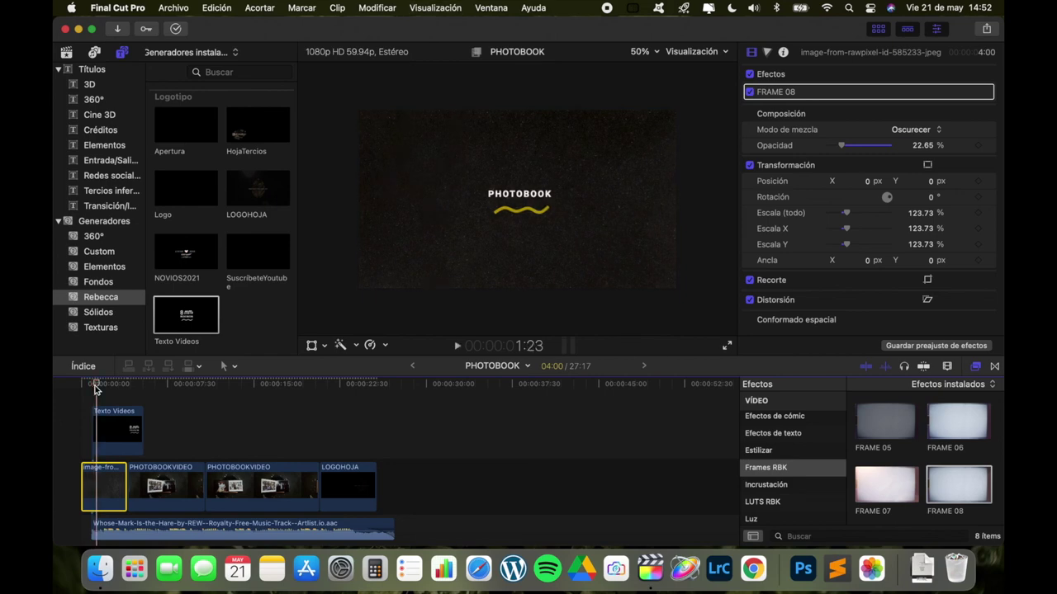
key(space)
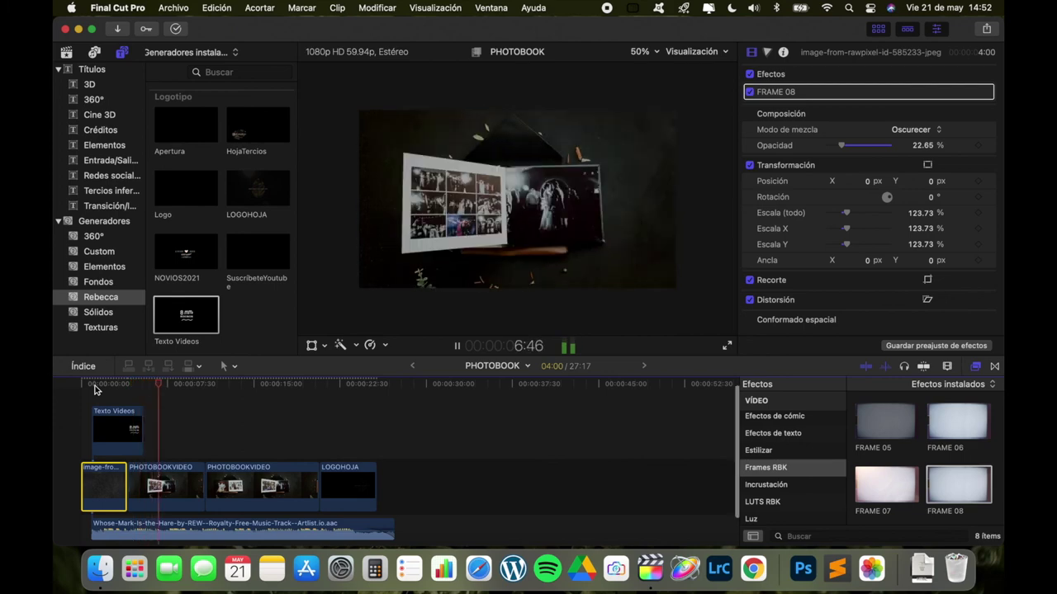
click(994, 365)
key(super+t)
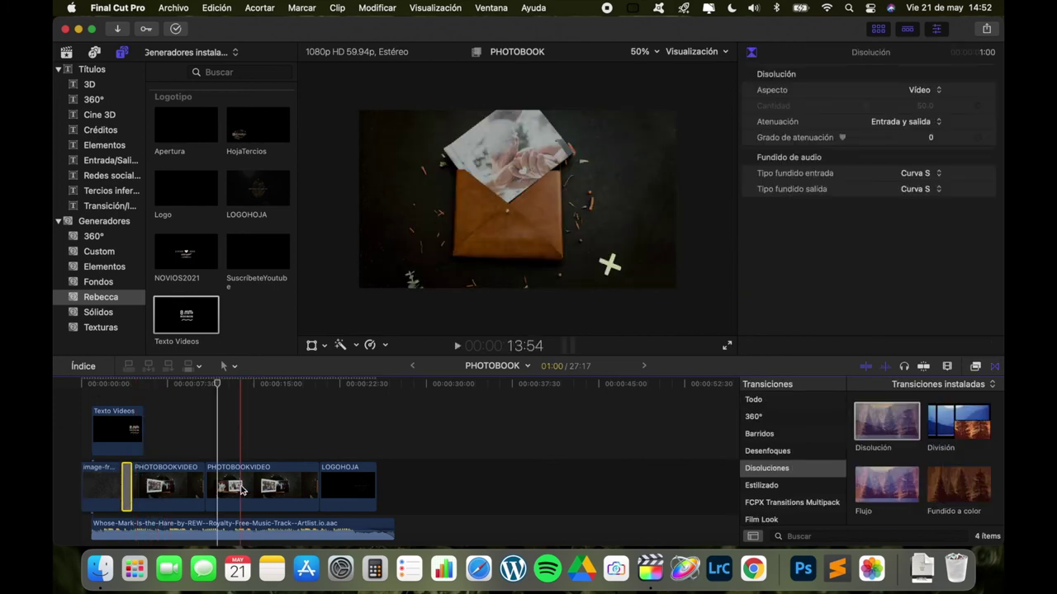
Step: Drop a Disolución transition on the edit before LOGOHOJA, accepting the warning
mouse_move(876, 423)
mouse_down()
mouse_move(328, 477)
mouse_move(324, 487)
mouse_up()
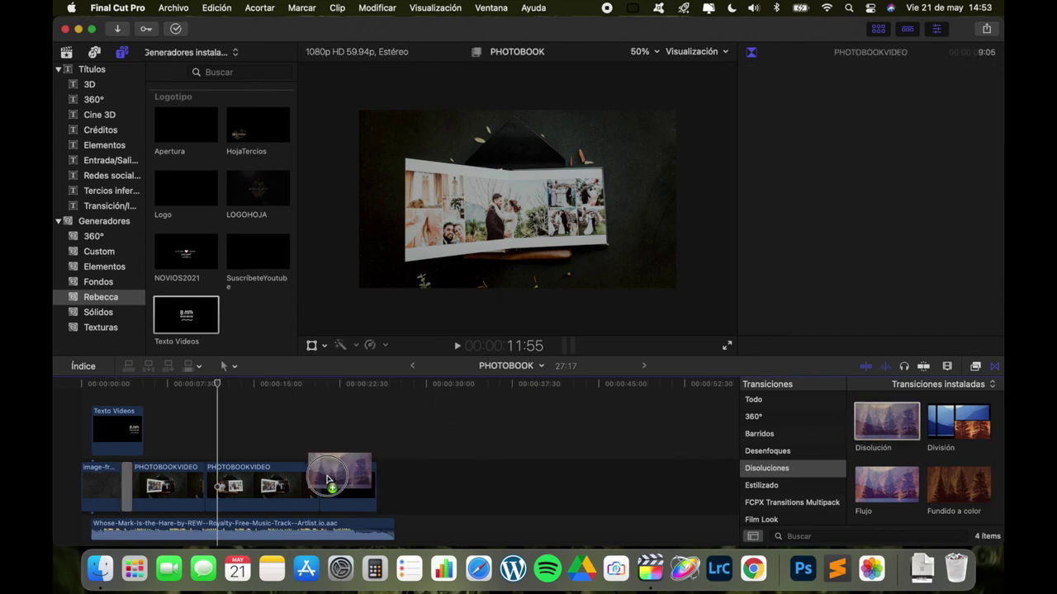
drag(323, 487, 324, 487)
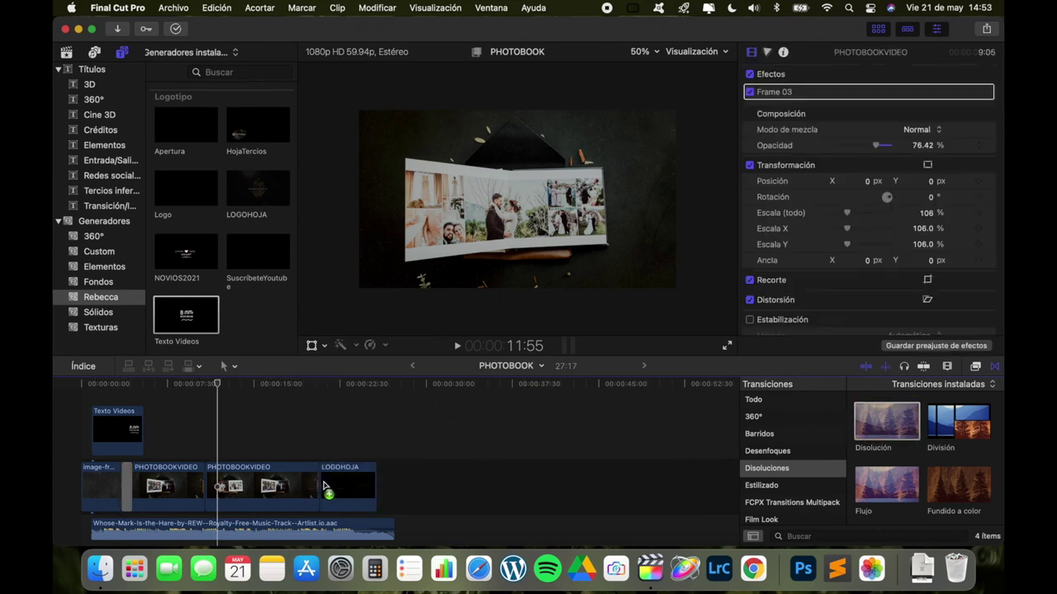
key(Return)
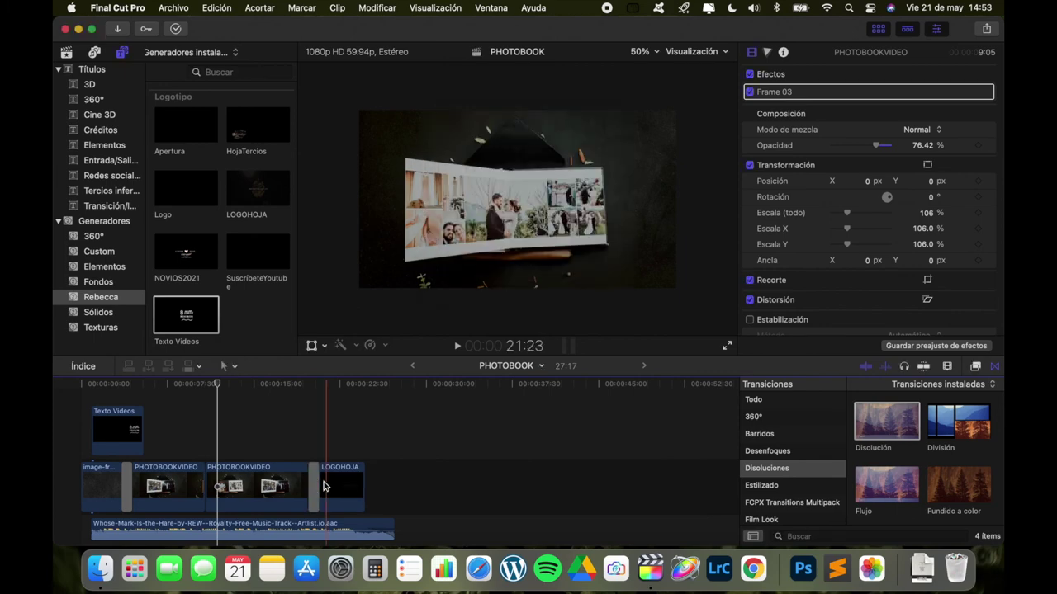
Step: Play the timeline back from the Texto Videos title
click(217, 383)
drag(216, 383, 95, 384)
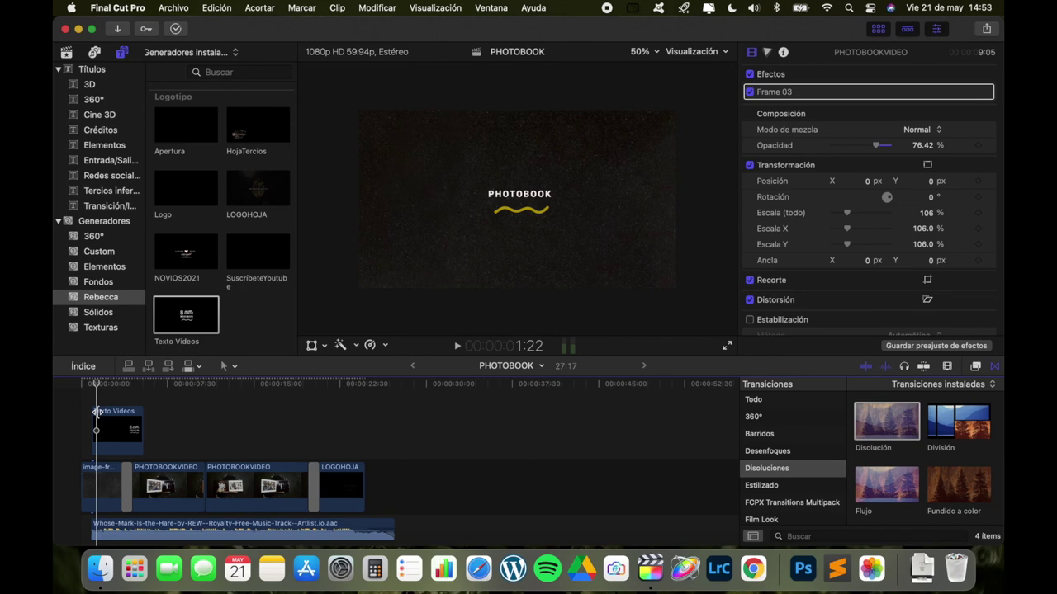
click(96, 411)
key(space)
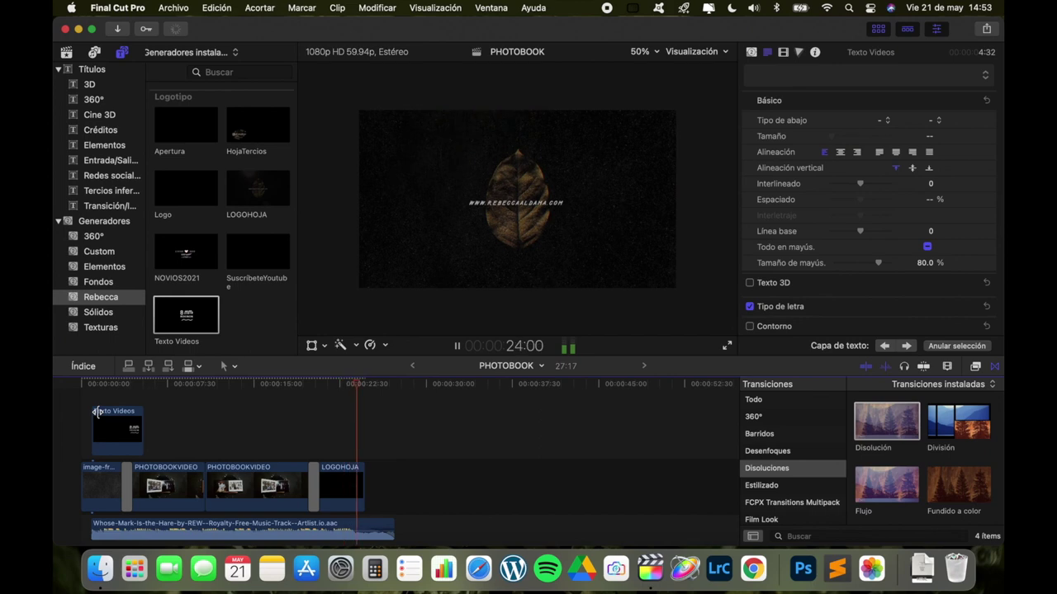
click(256, 390)
click(95, 388)
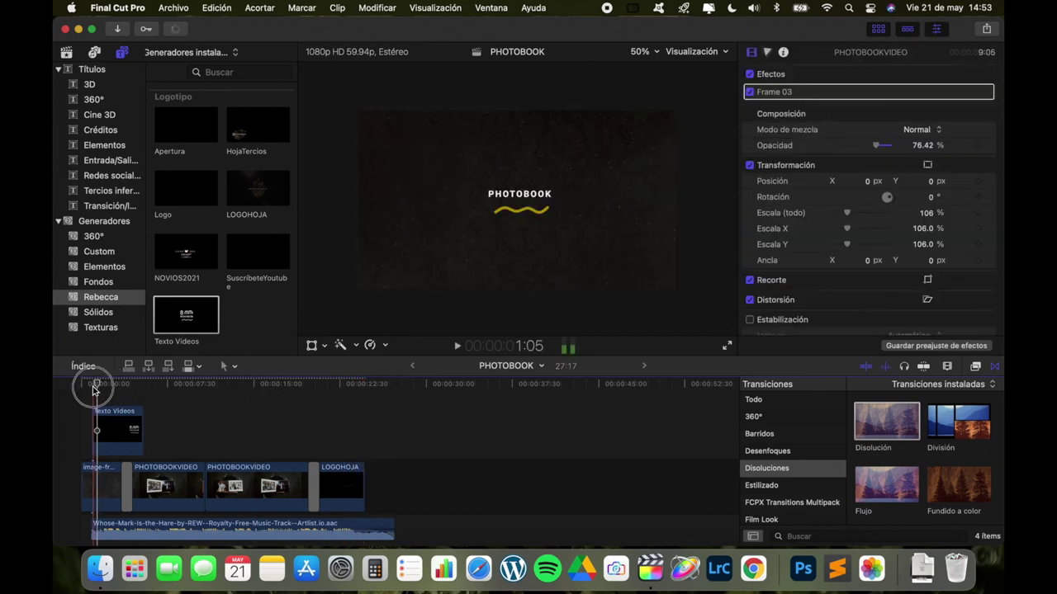
Step: Trim the opening image clip's start to align with the title, leaving it 3:38 long
drag(95, 390, 87, 388)
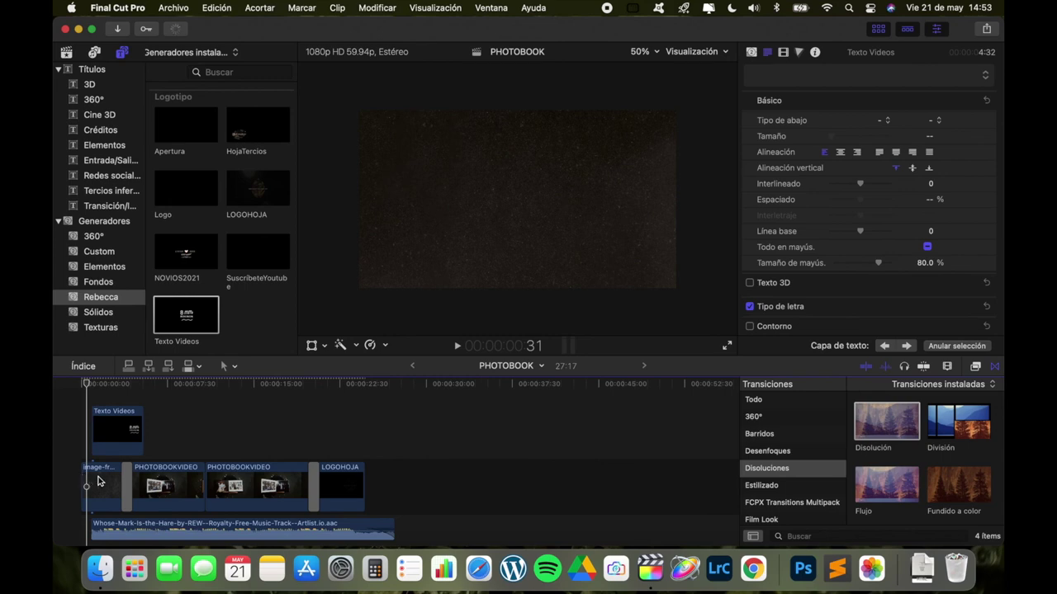
click(85, 483)
drag(85, 483, 95, 483)
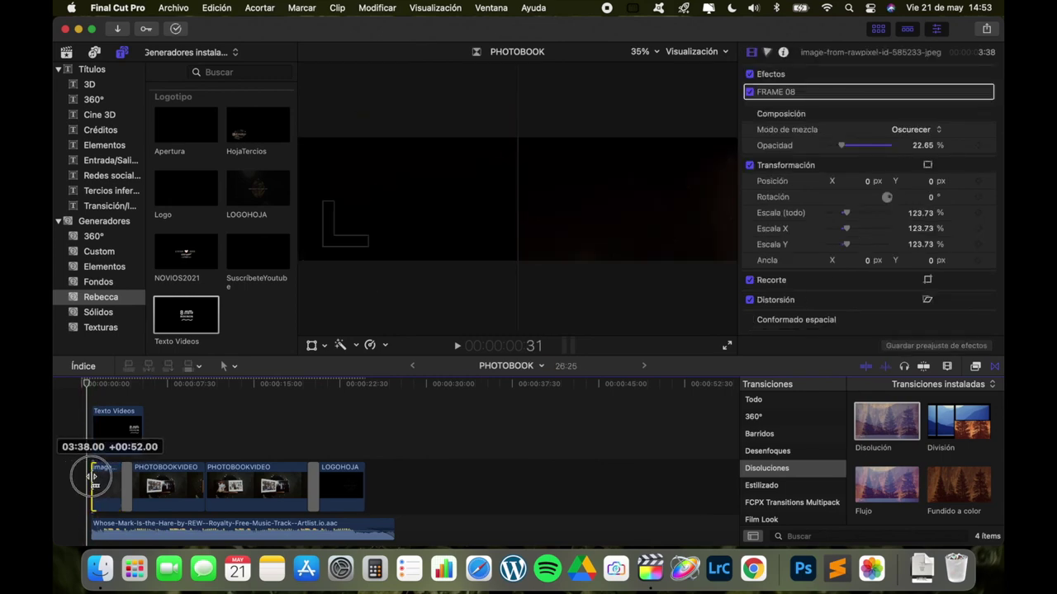
drag(95, 482, 92, 483)
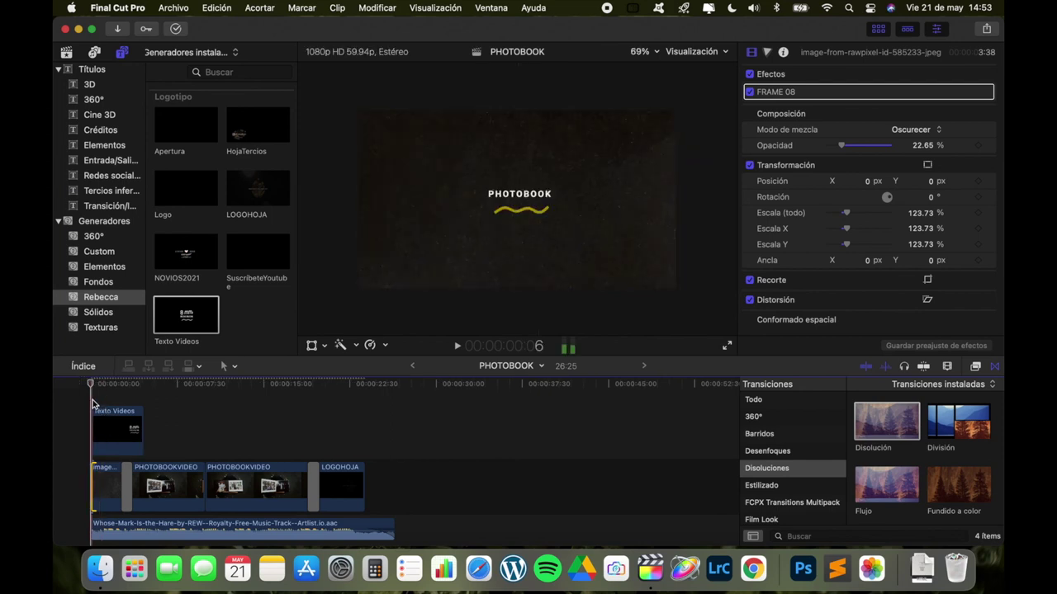
drag(89, 384, 166, 400)
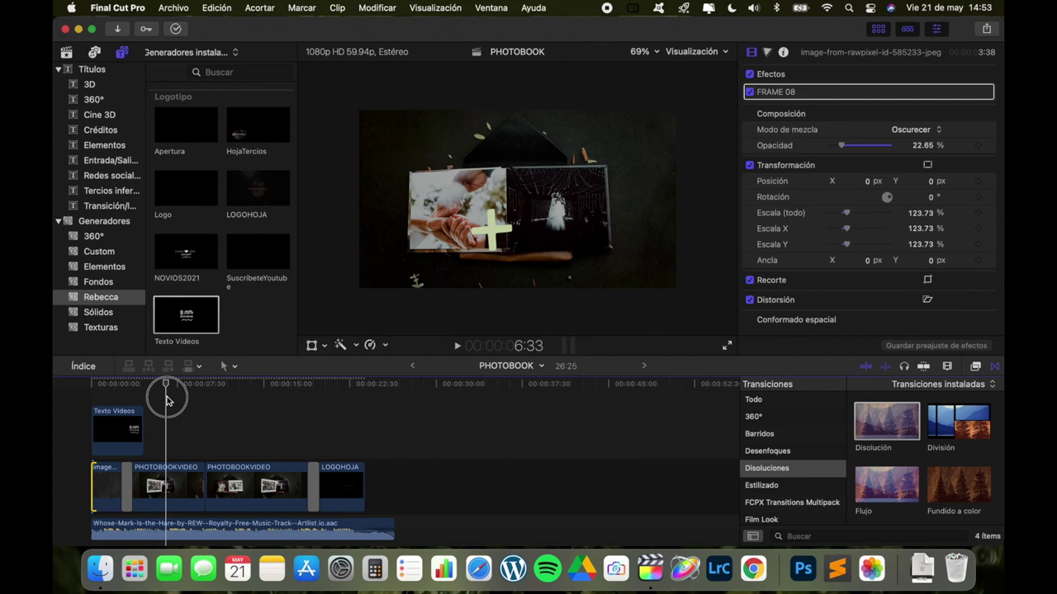
click(168, 478)
click(985, 29)
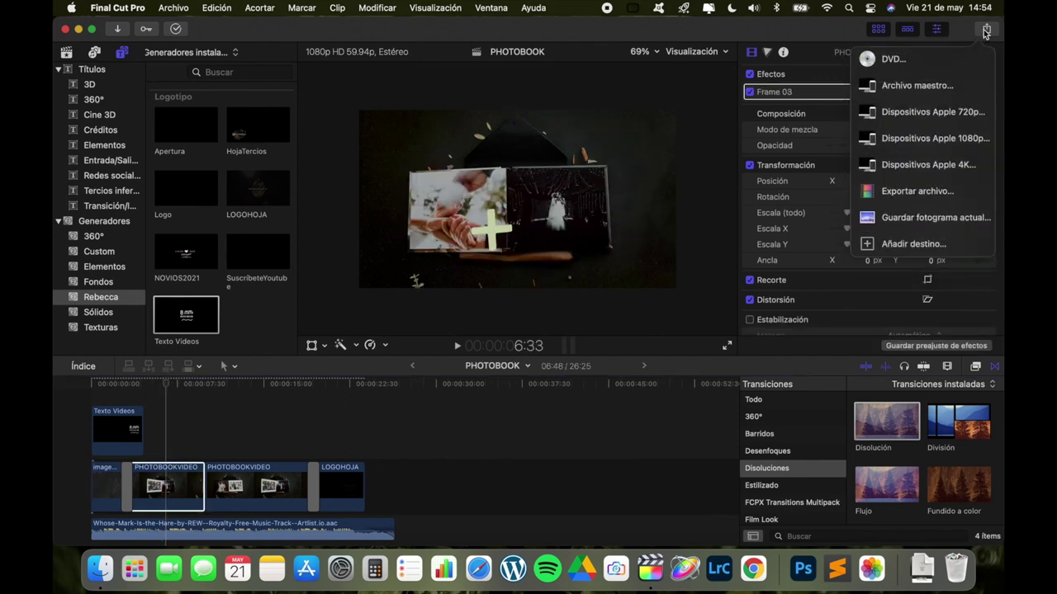
Step: Choose Archivo maestro with Formato set to Ordenador
click(917, 85)
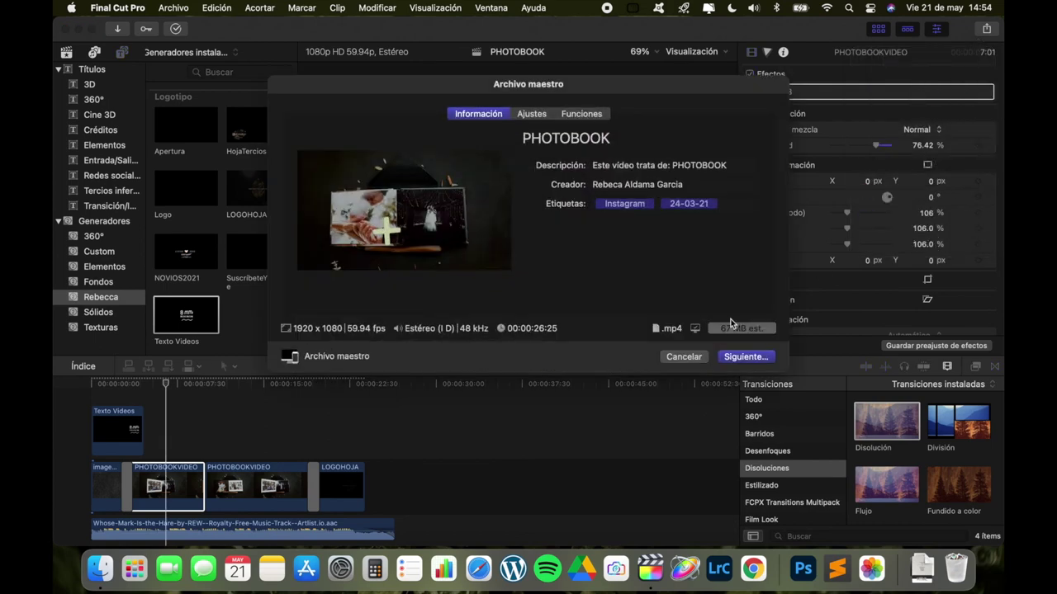
click(535, 117)
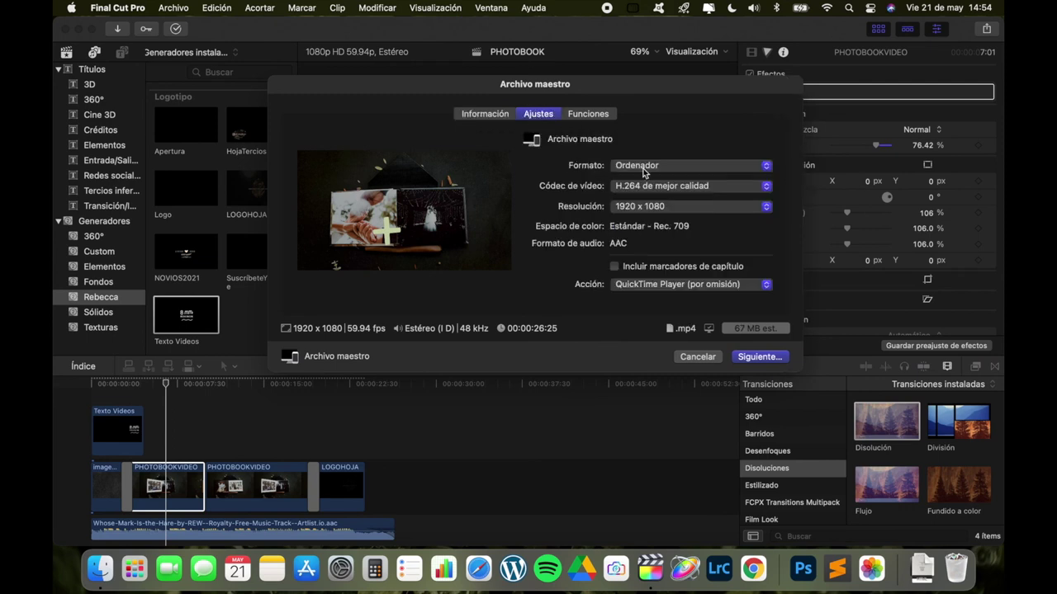
click(690, 165)
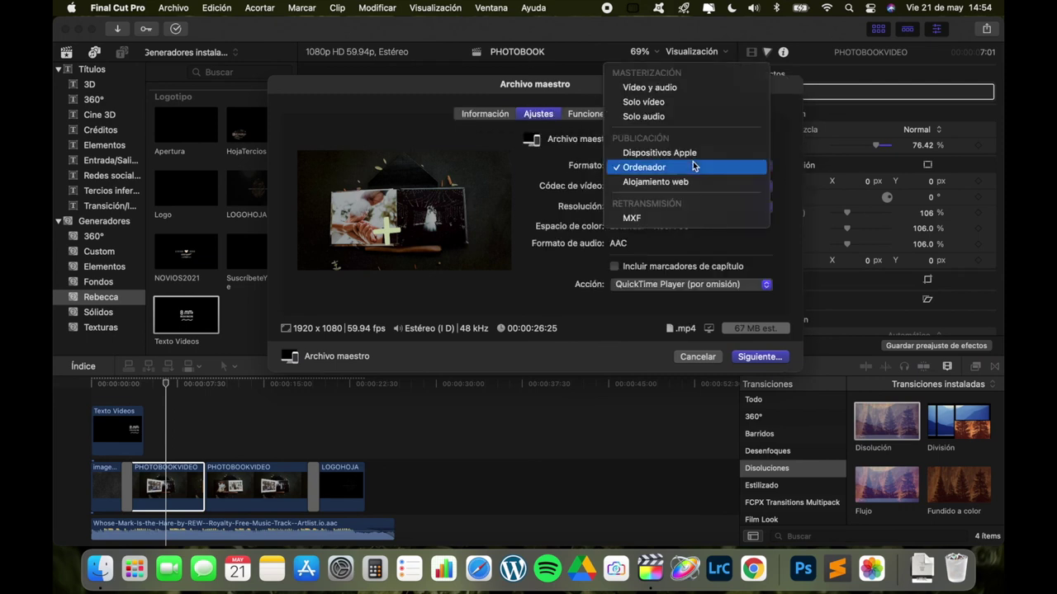
click(684, 168)
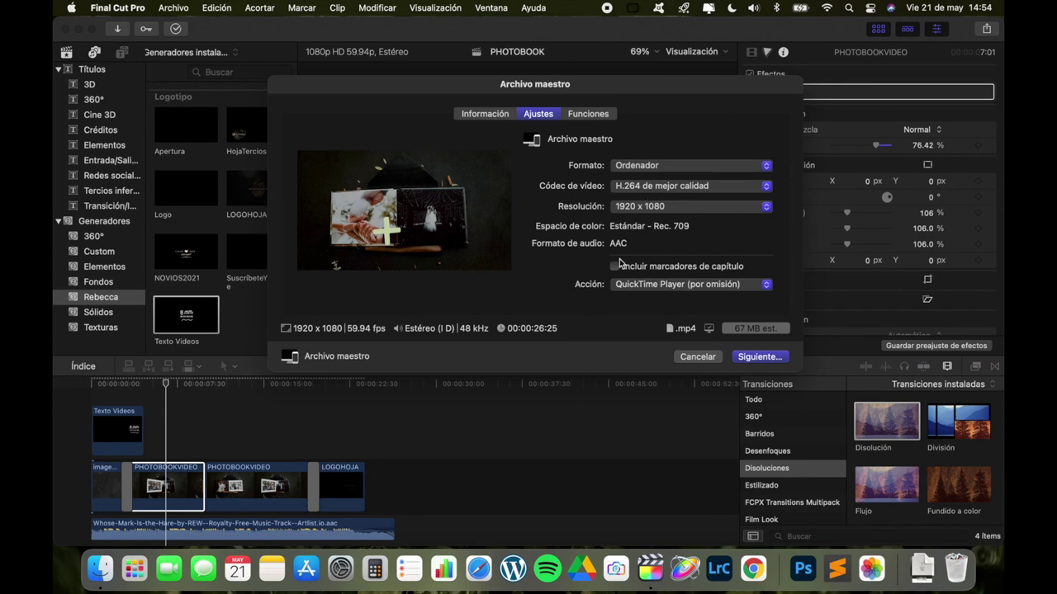
click(758, 360)
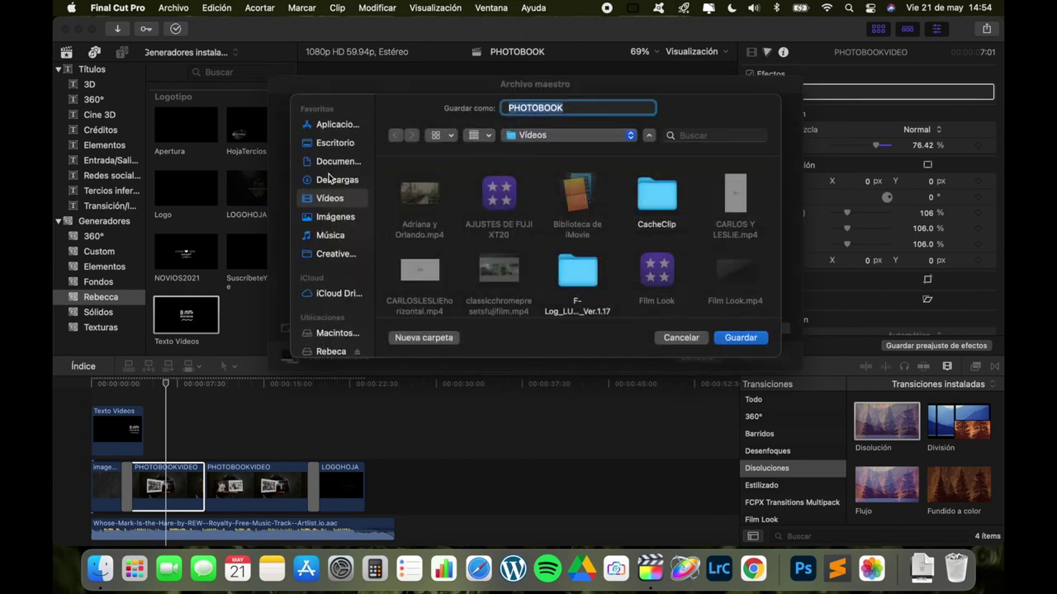
Step: Save the PHOTOBOOK export into Escritorio > PHOTOBOOK VIDEO and watch its progress
click(334, 143)
scroll(492, 238, down, 3)
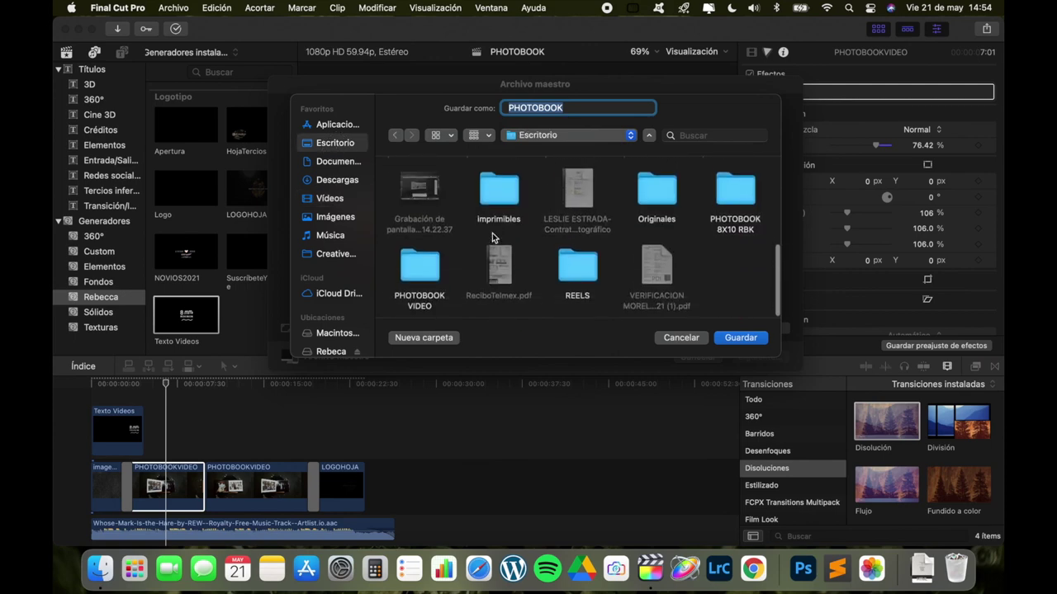
double_click(425, 271)
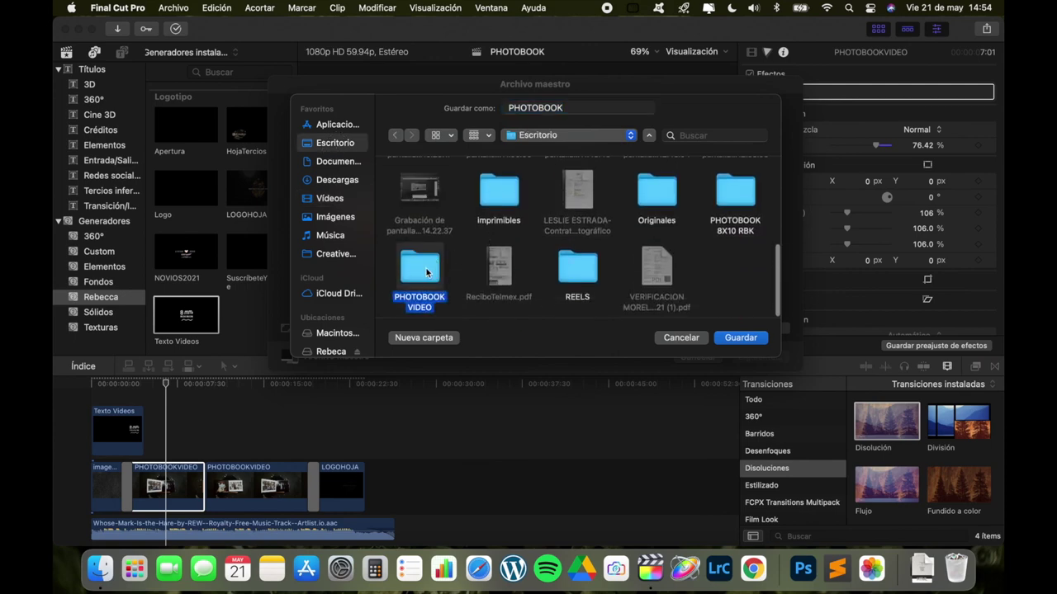
click(741, 337)
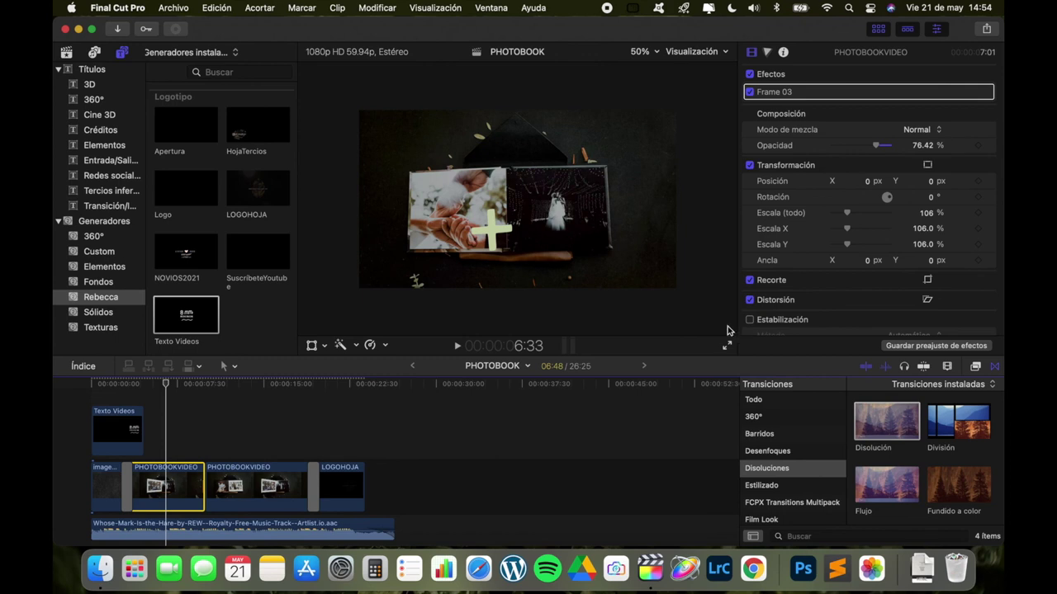
click(177, 32)
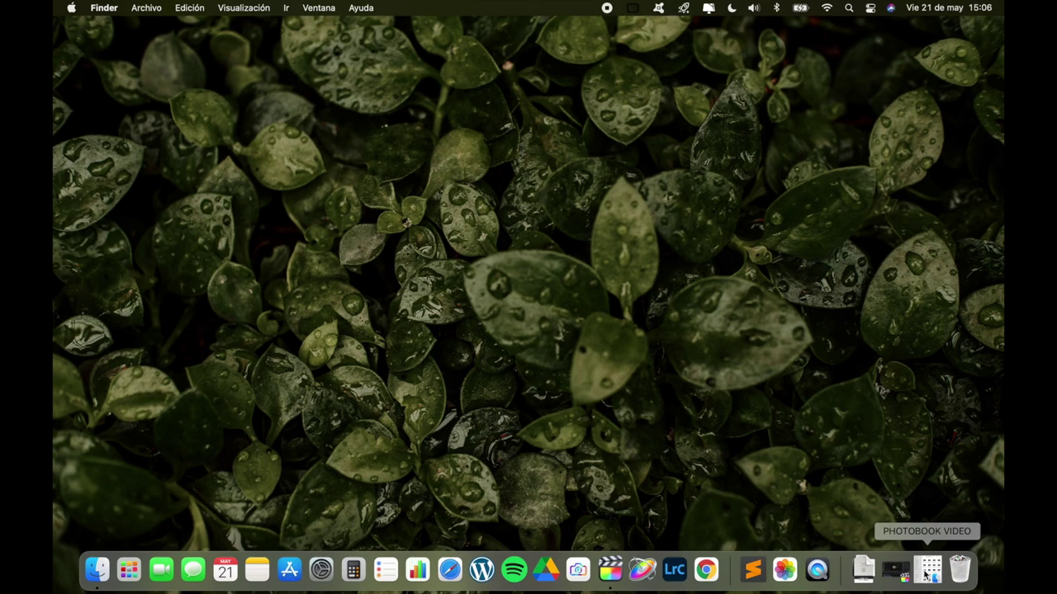
Step: Open the PHOTOBOOK VIDEO folder window to check the finished export
click(925, 570)
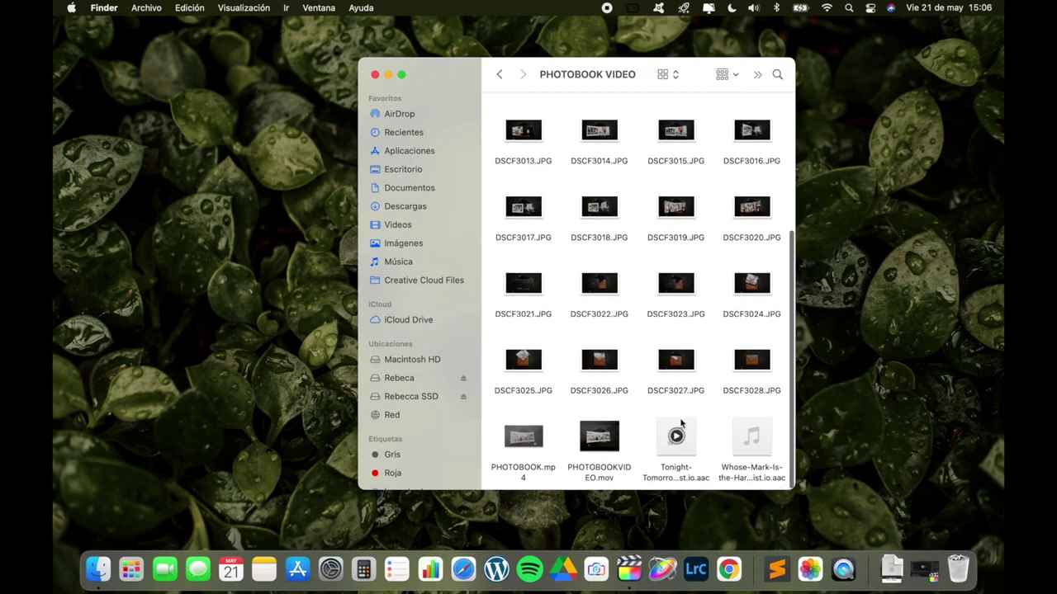
Step: Preview the exported PHOTOBOOK.mp4 in Quick Look
click(609, 431)
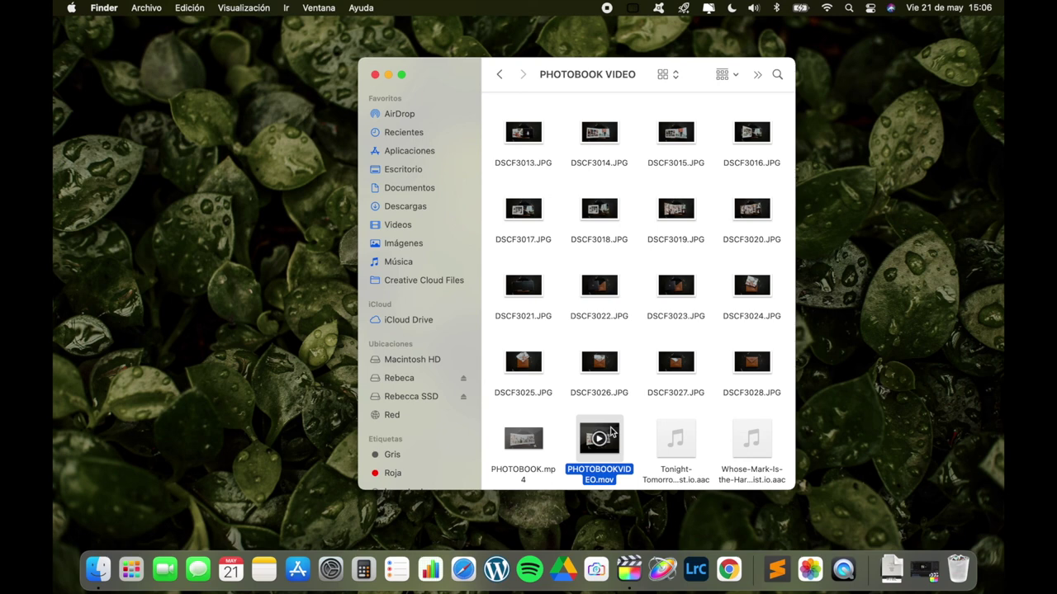
click(525, 438)
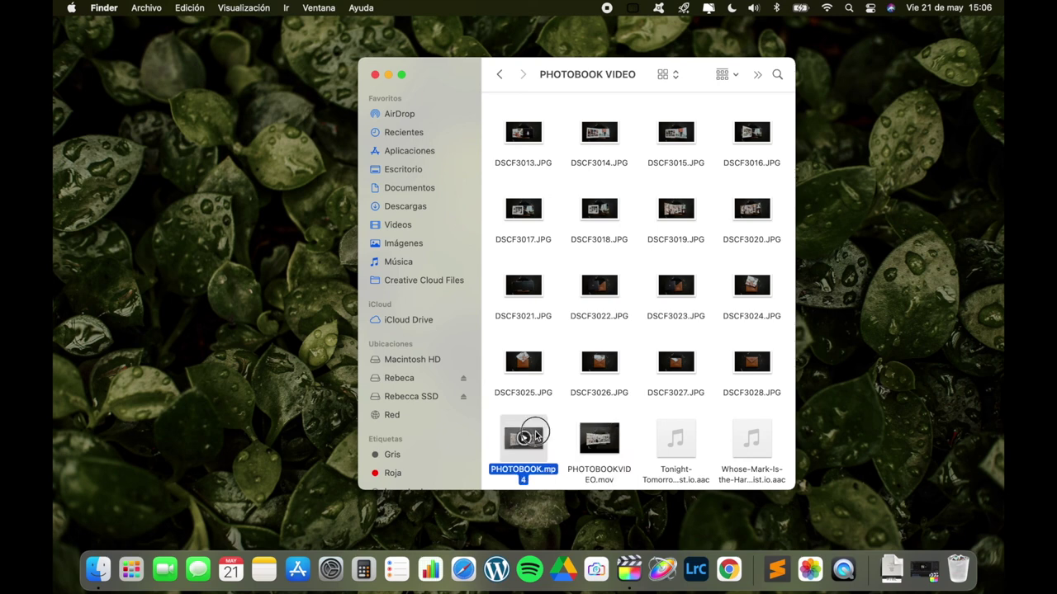
key(space)
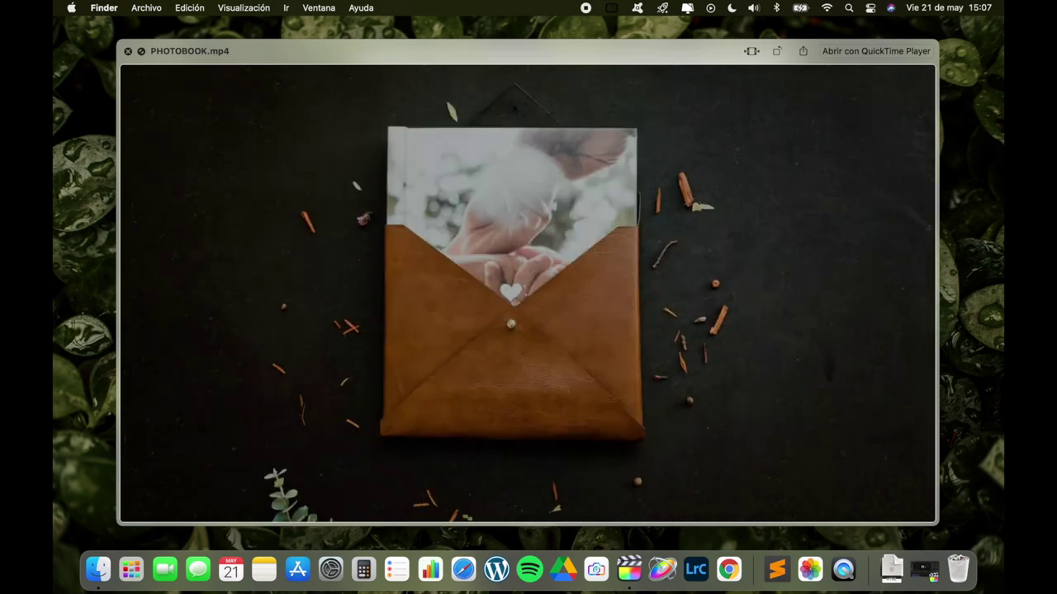
Step: Close the preview after the closing logo and minimize the PHOTOBOOK VIDEO folder window
mouse_move(801, 479)
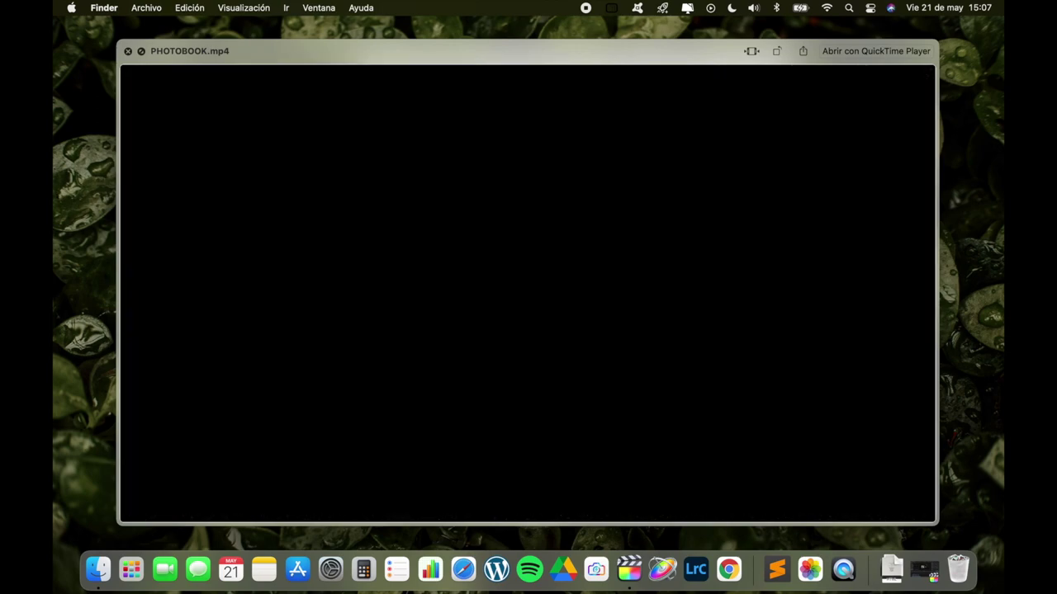
key(space)
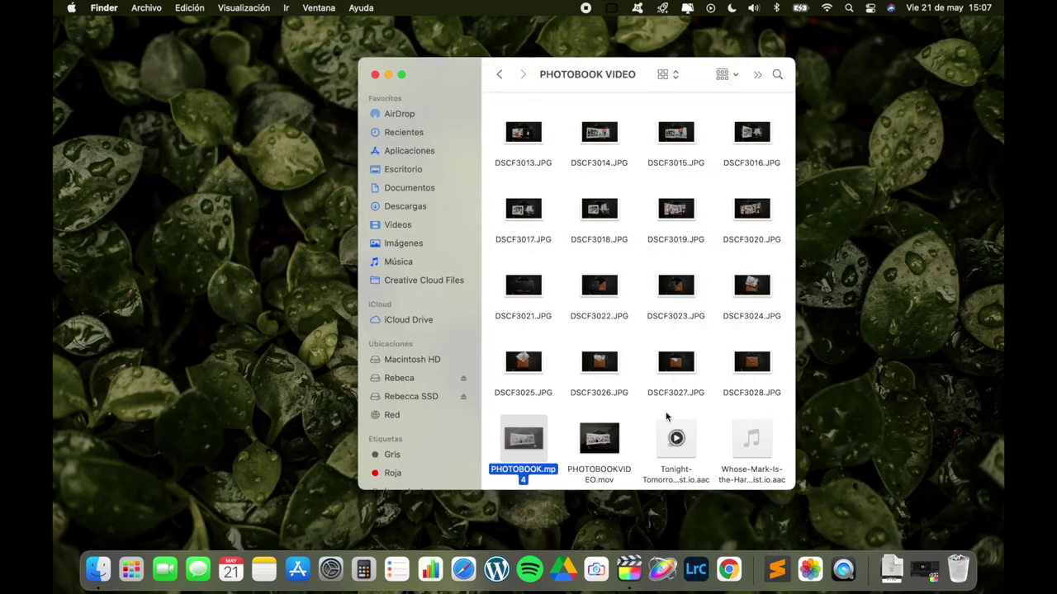
click(387, 75)
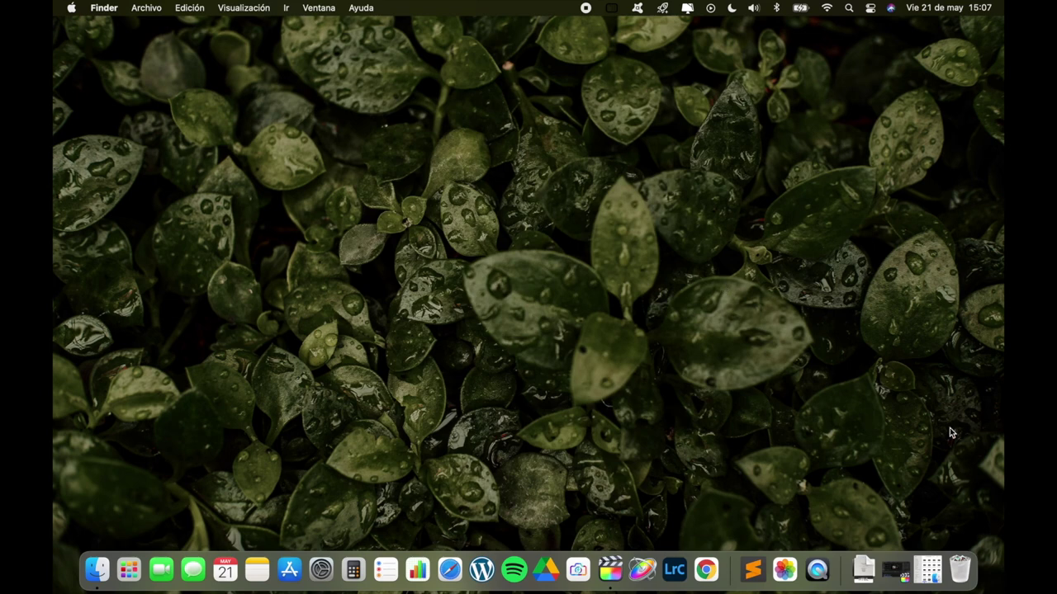
key(super+shift+4)
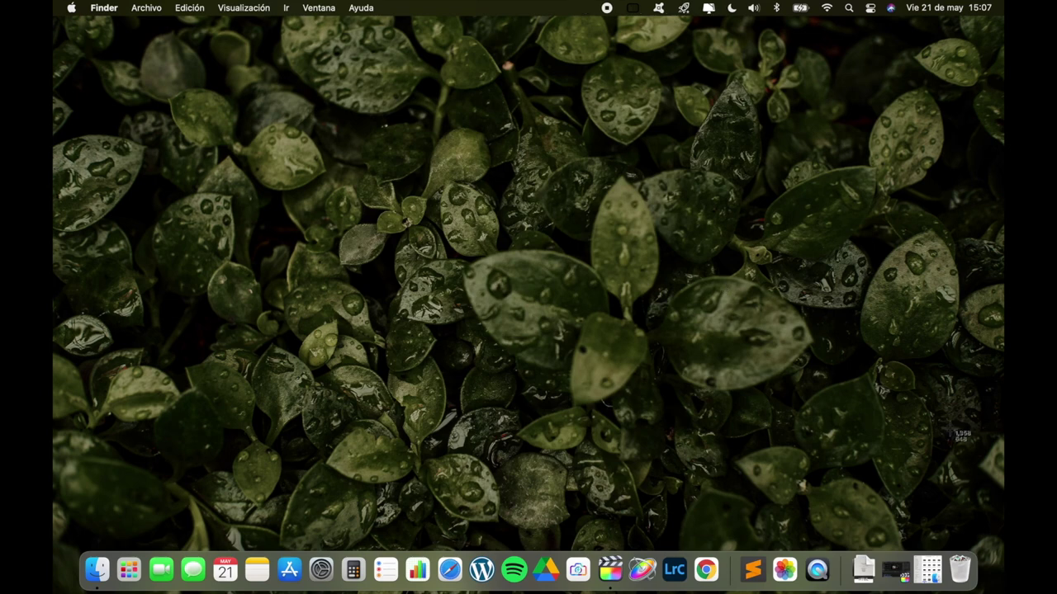